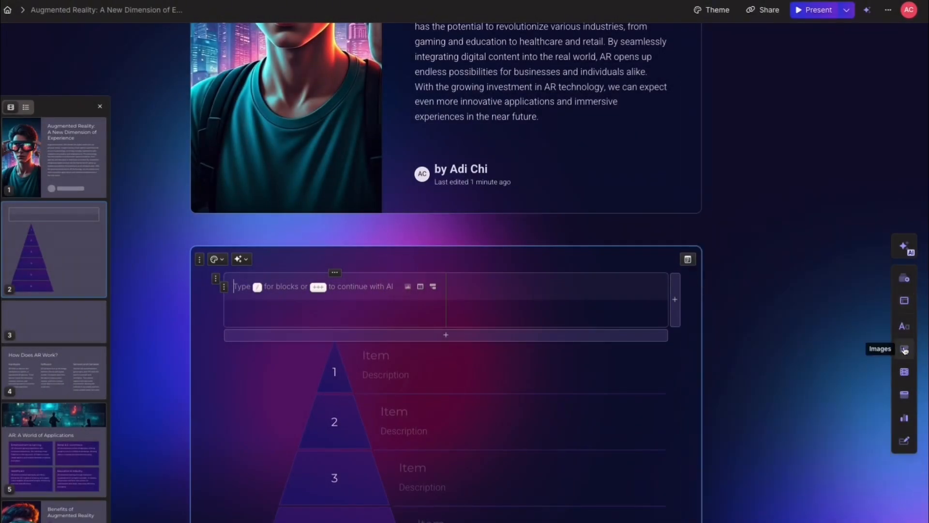
Add an AI-generated image to the second card, using a prompt that begins "A woman wearing an augmented".
click(905, 346)
click(855, 320)
click(670, 103)
text(A woman wearing an augmented)
click(673, 258)
click(647, 306)
click(837, 259)
scroll(747, 357, down, 3)
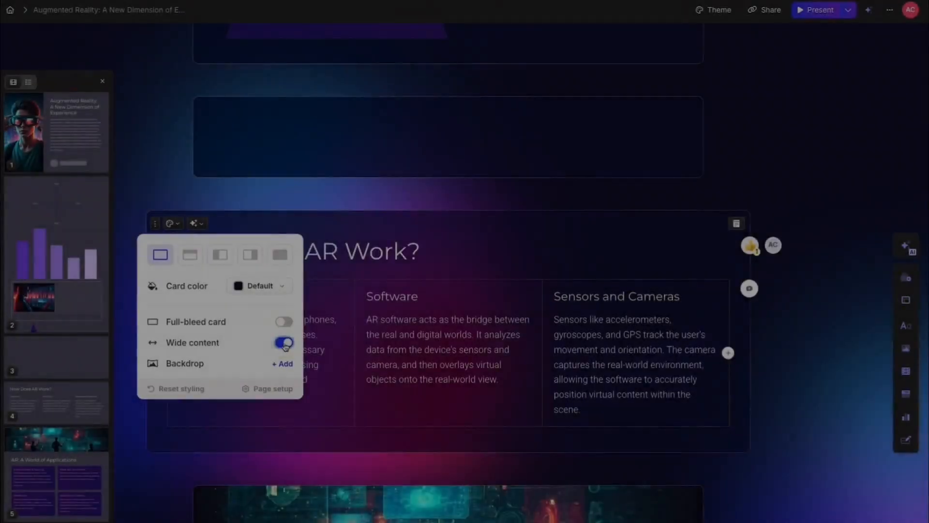
Turn off wide content for the "How Does AR Work?" card and open its AI editing options.
click(285, 343)
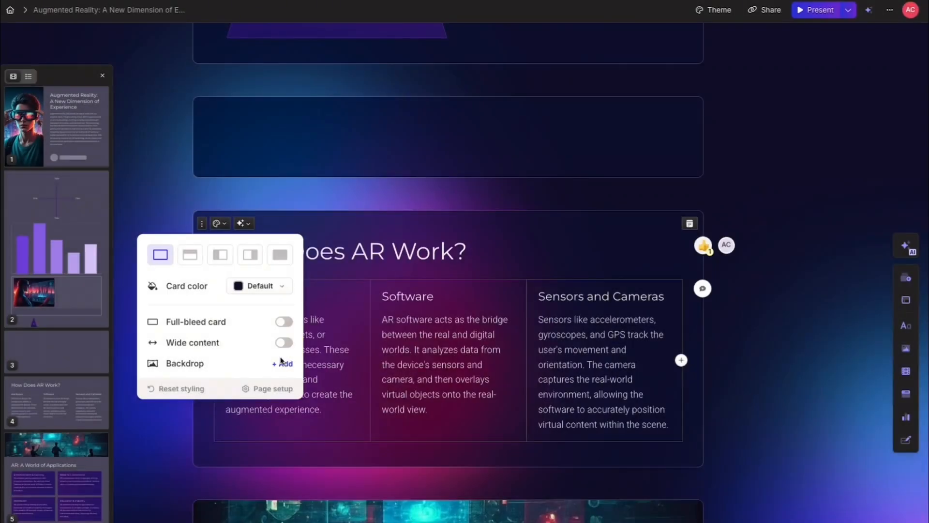
click(219, 223)
click(242, 223)
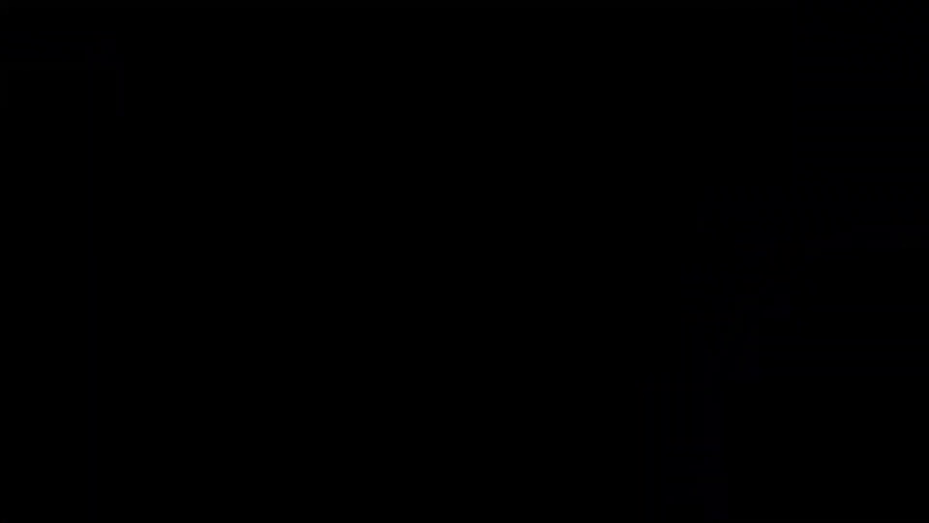
Enter the "Introduction to Augmented Reality" outline as source content and choose the Electric theme.
text(Introduction to Augmented Reality What is AR? Augmented Reality (AR) is a technology that overlays digital content, such as images, videos, or 3D models, onto the real world through a device like a smartphone, tablet, or AR glasses. Why it Matters AR enhances our perception and interaction with the physical world by adding a digital layer of information.)
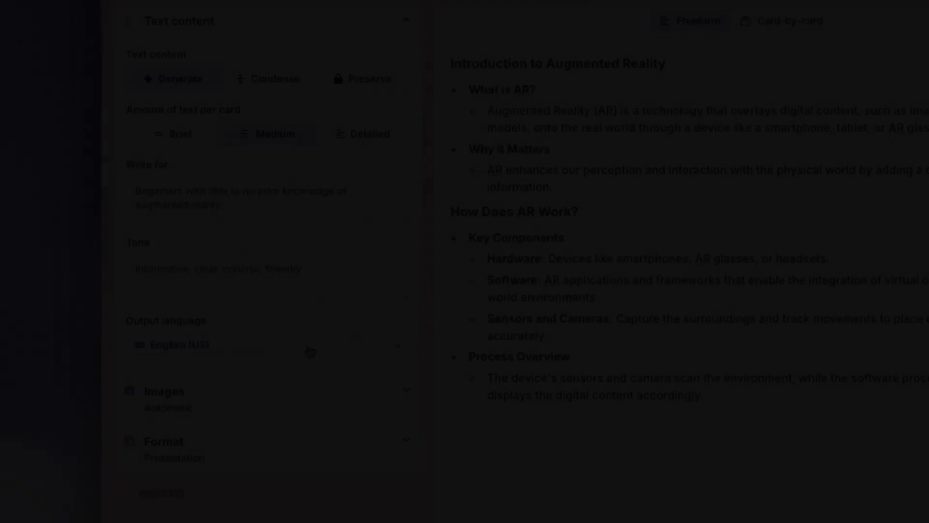
scroll(238, 357, down, 2)
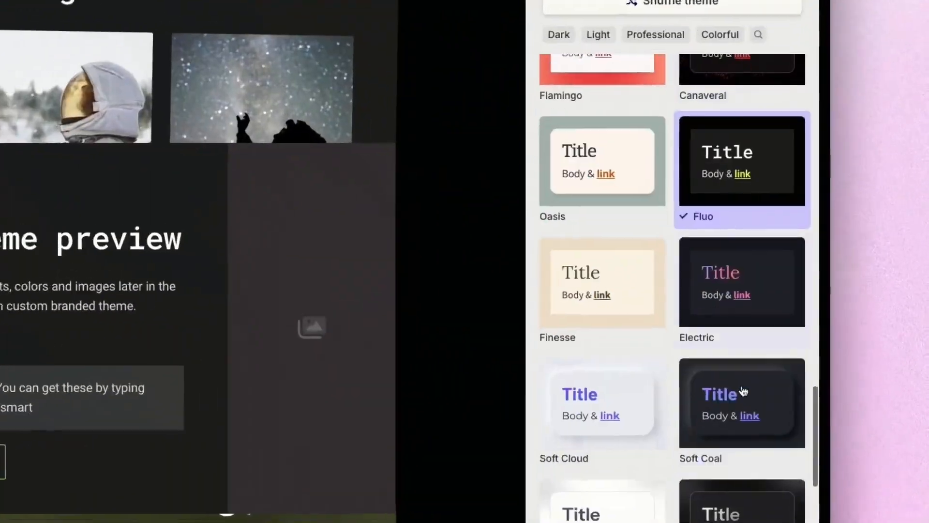
click(724, 275)
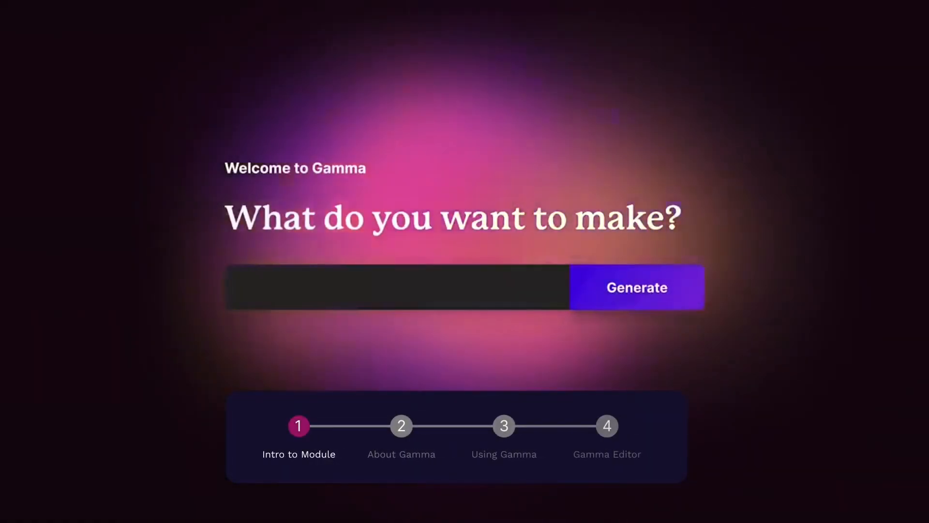
Generate a presentation from the prompt "A pitch deck for building a colony on Mars".
text(A pitch deck fo)
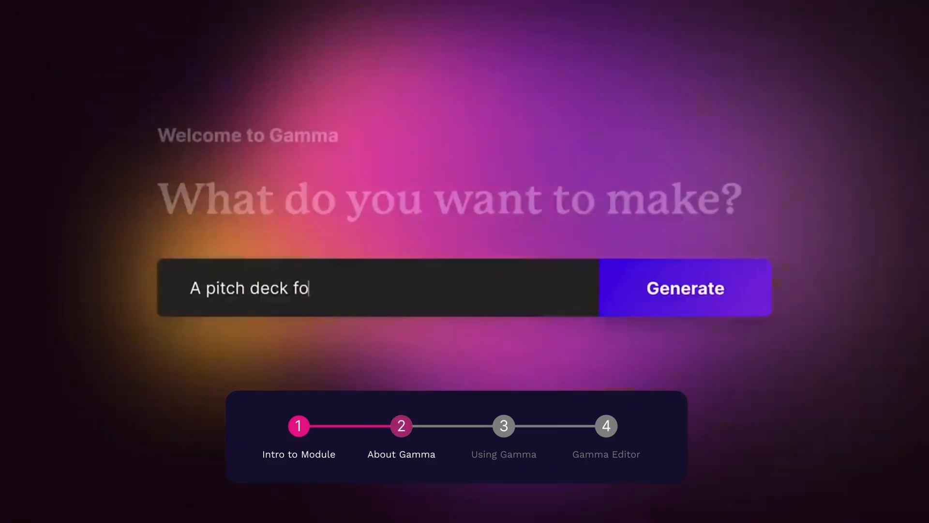
text(r building a colony on Mars)
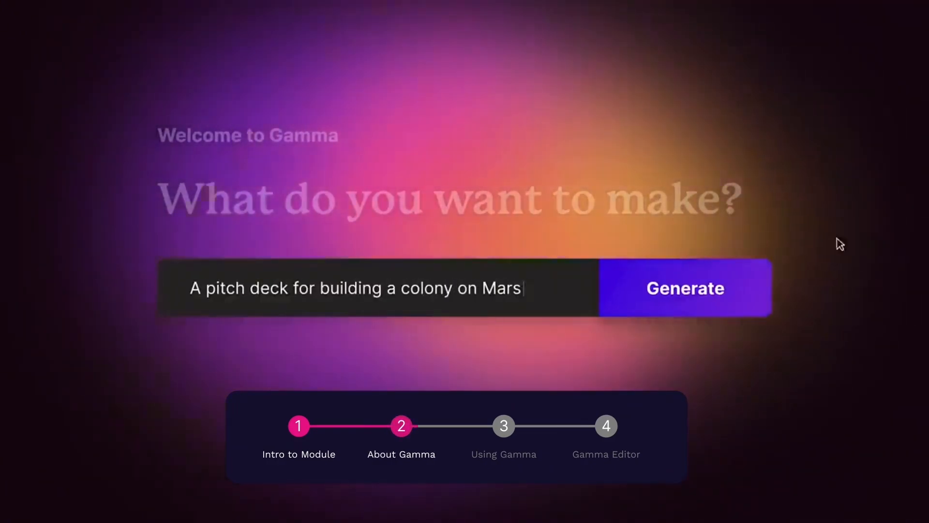
click(717, 313)
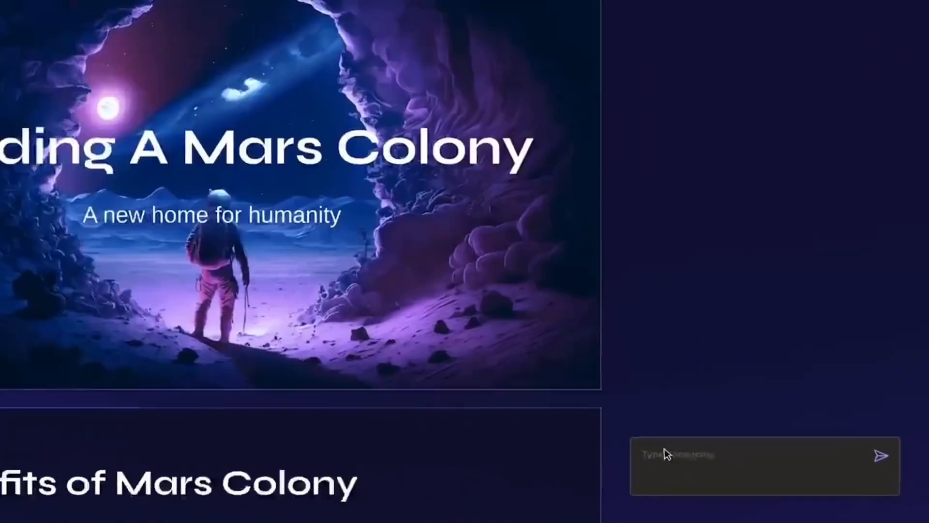
Send the AI assistant the request "Let's change up the look and feel!" for the Mars colony deck.
click(665, 454)
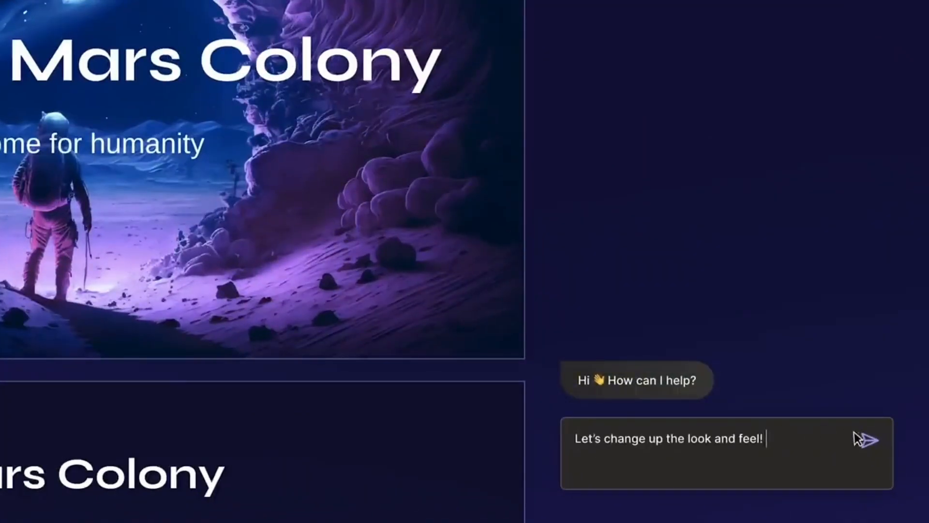
click(870, 440)
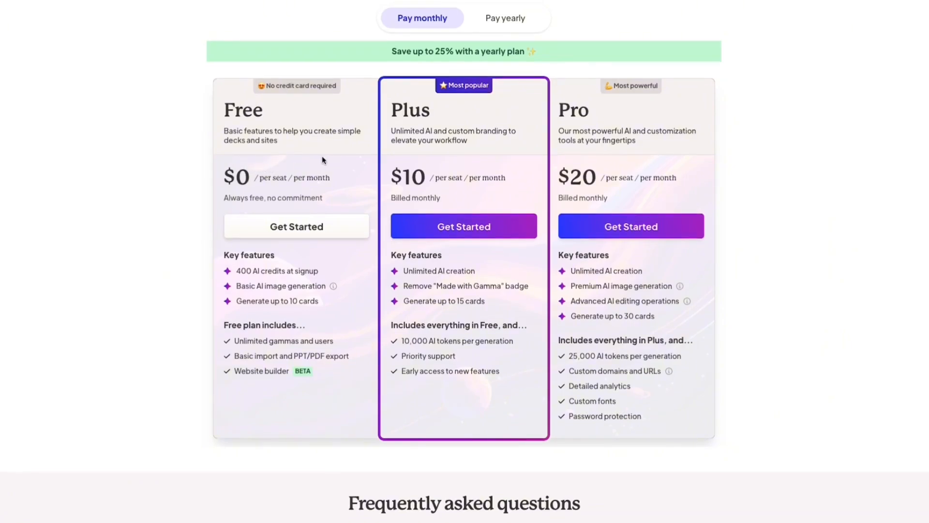
Compare the yearly and monthly pricing and the features of the Free, Plus and Pro plans.
click(497, 22)
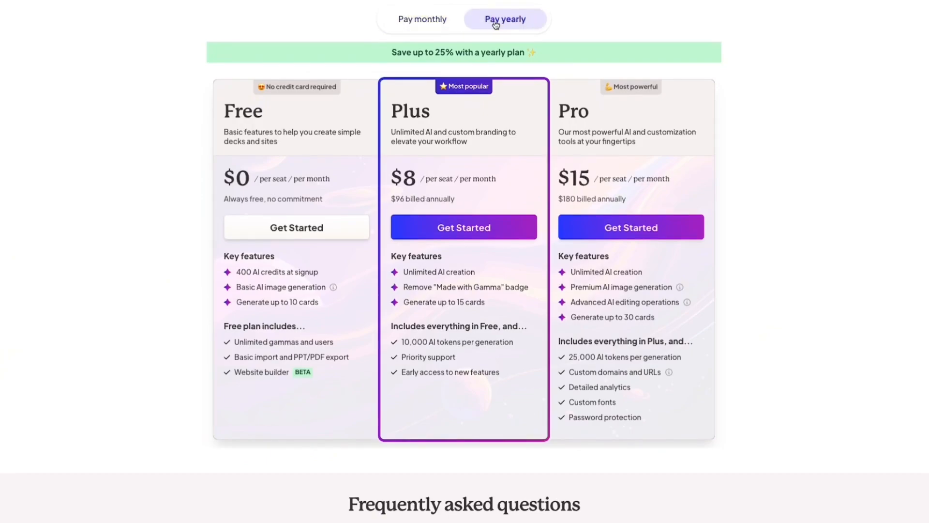
click(432, 21)
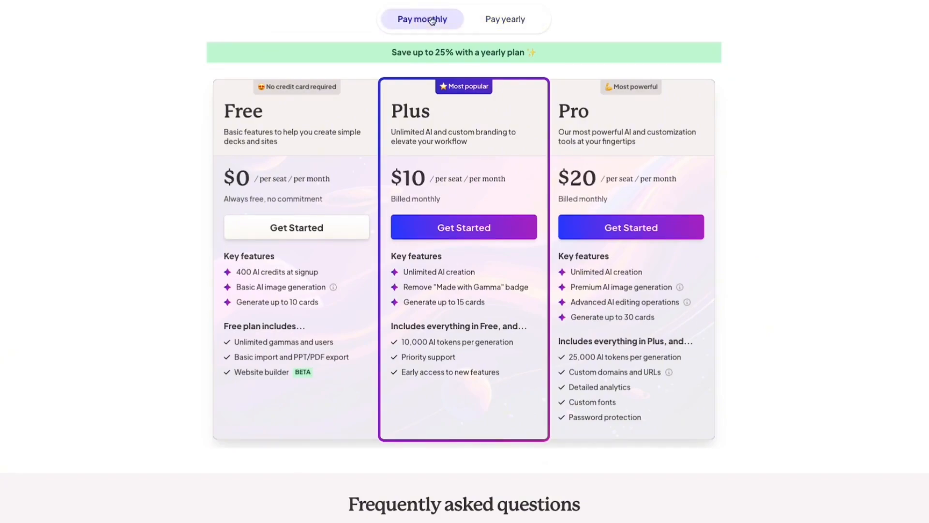
scroll(608, 121, down, 1)
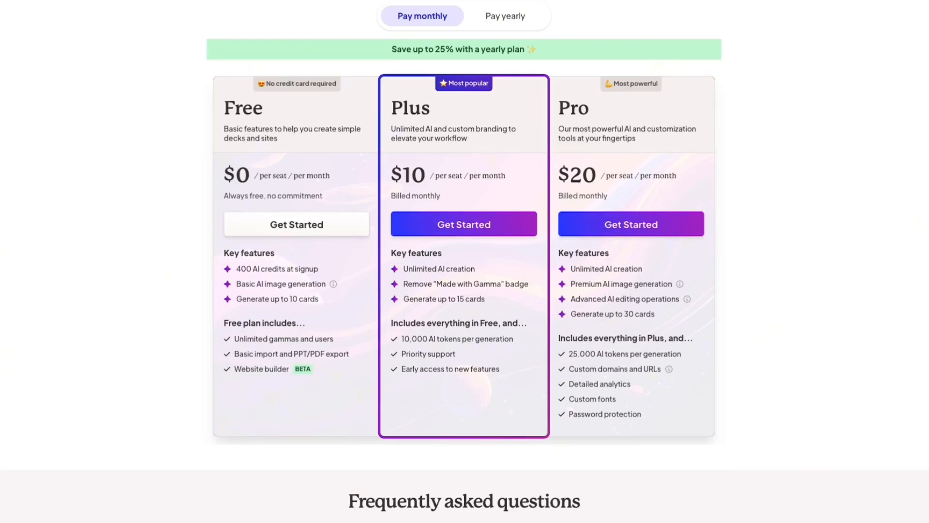
scroll(617, 250, down, 1)
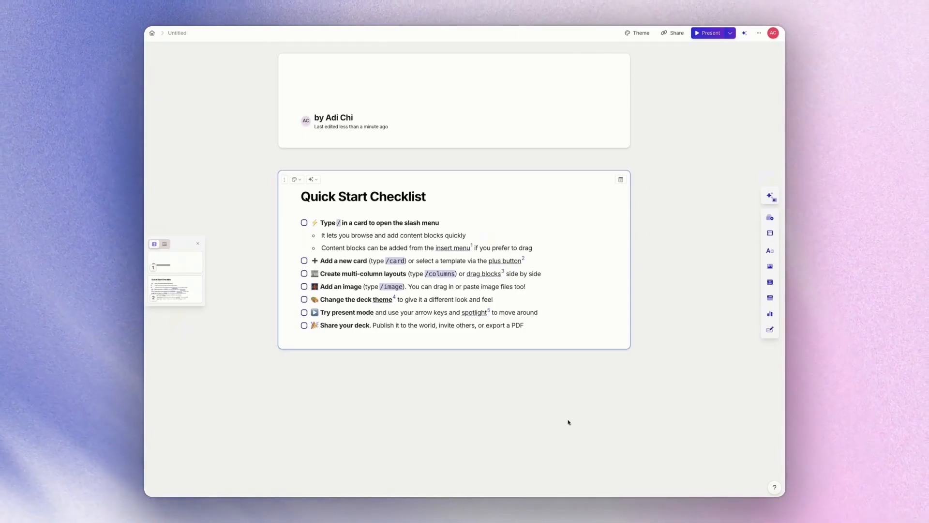
Insert a Two columns card template below the Quick Start Checklist card.
click(473, 116)
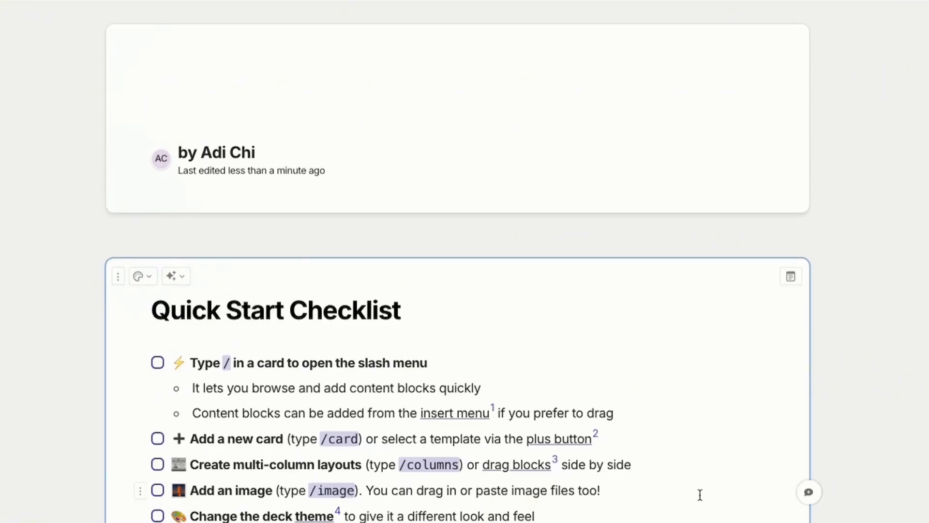
click(805, 349)
scroll(585, 202, down, 10)
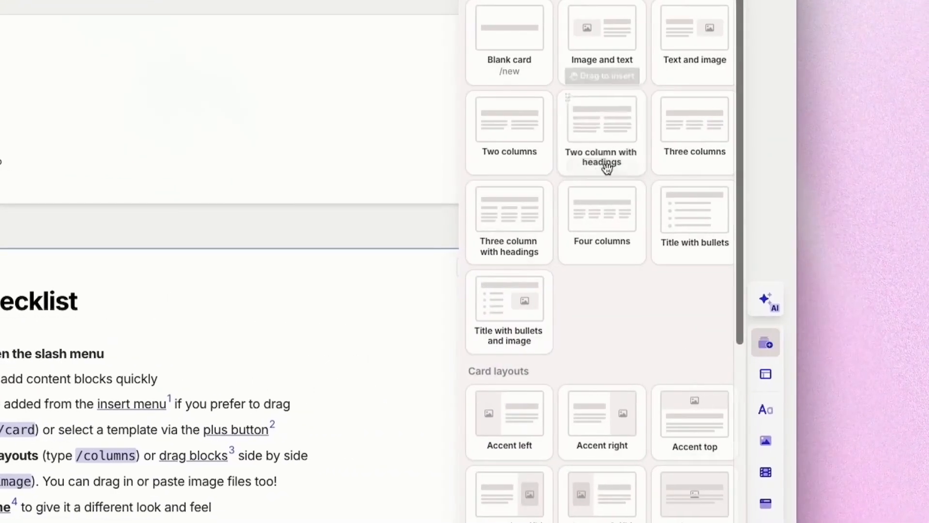
scroll(584, 227, down, 3)
scroll(581, 237, up, 13)
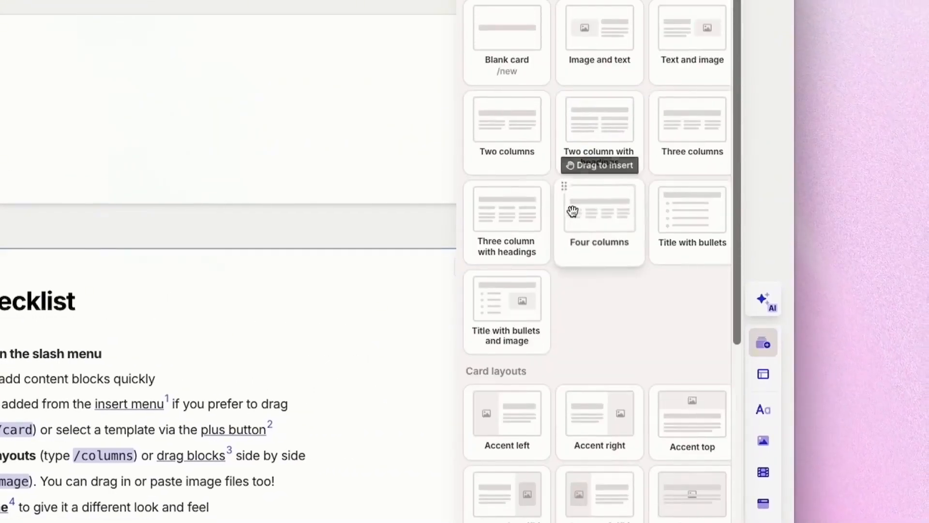
drag(528, 153, 339, 237)
drag(141, 232, 409, 426)
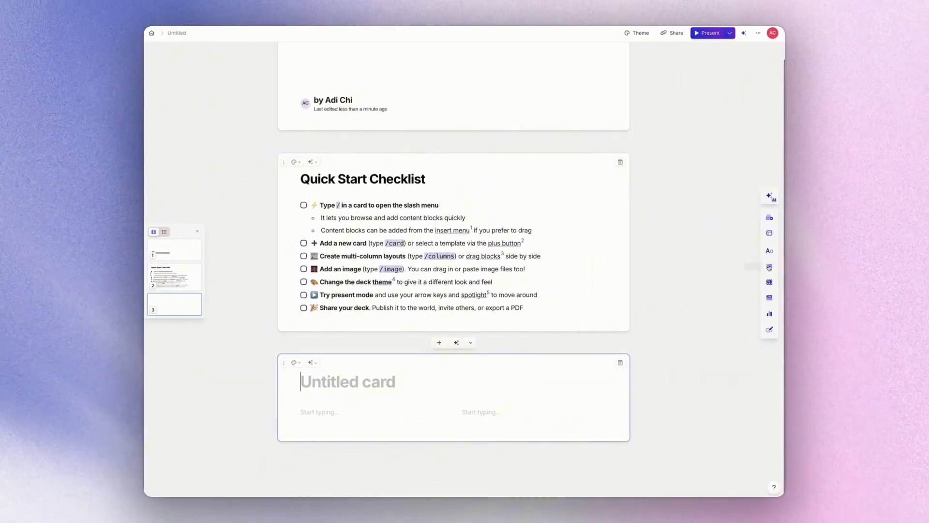
click(770, 217)
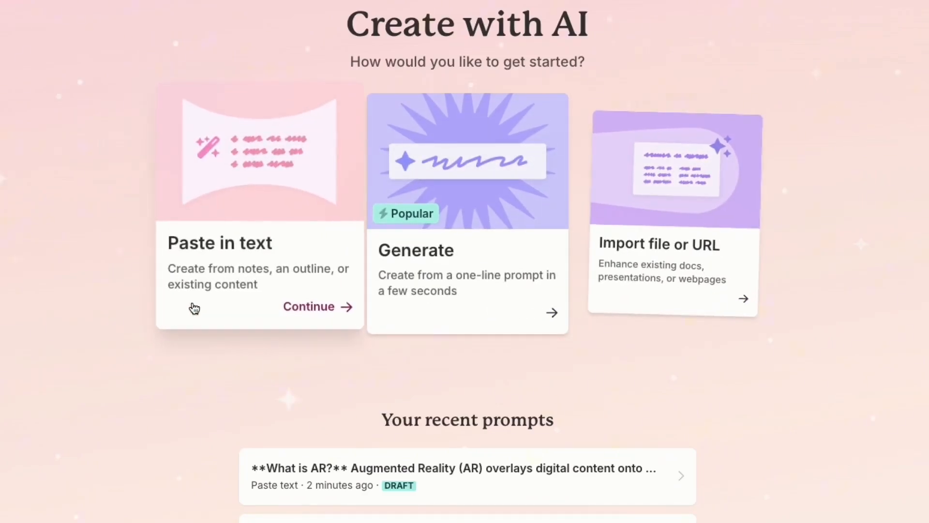
Start an AI creation from pasted text and enter the "Introduction to Augmented Reality" section covering What is AR? and Why it Matters.
click(284, 289)
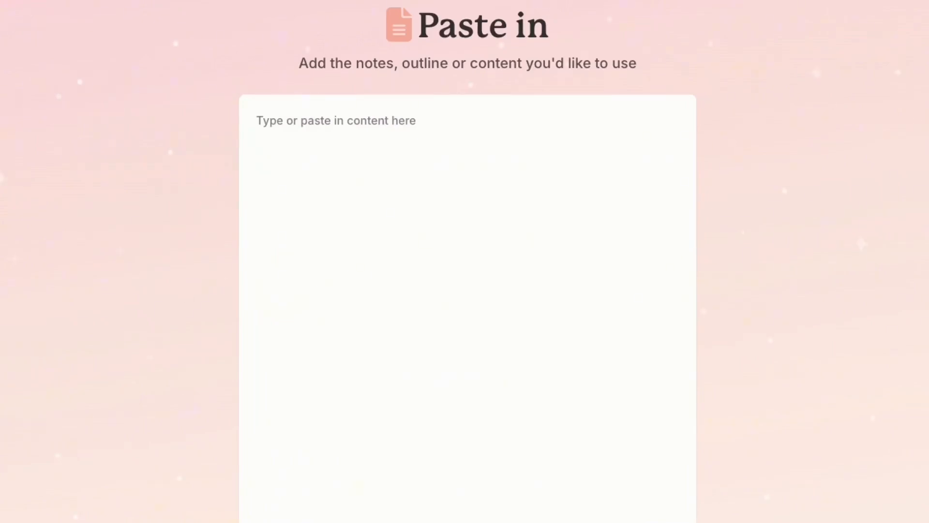
click(436, 145)
text(Introduction to Augmented Reality What is AR? Augmented Reality (AR) is a technology that overlays digital content, such as images, videos, or 3D models, onto the real world through a device like a smartphone, tablet, or AR glasses. Why it Matters AR enhances our perception and interaction with the physical world by adding a digital layer of information.)
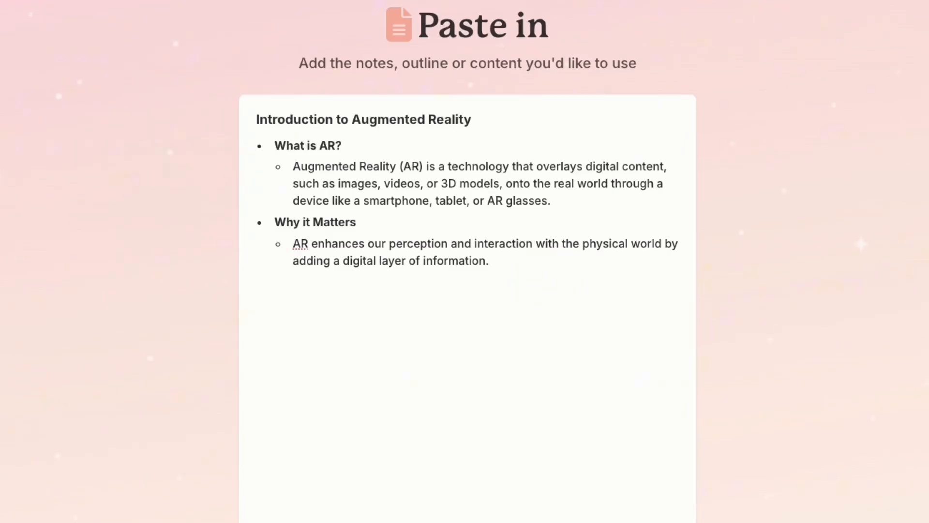
Add the "How Does AR Work?" section with Key Components and Process Overview, and continue with Presentation as the output type.
click(331, 477)
text(How Does AR Work? Key Components Hardware: Devices like smartphones, AR glasses, or headsets. Software: AR applications and frameworks that enable the integration of virtual objects with real-world environments. Sensors and Cameras: Capture the surroundings and track movements to place digital content accurately. Process Overview The device's sensors and camera scan the environment, while the software processes the data and displays the digital content accordingly.)
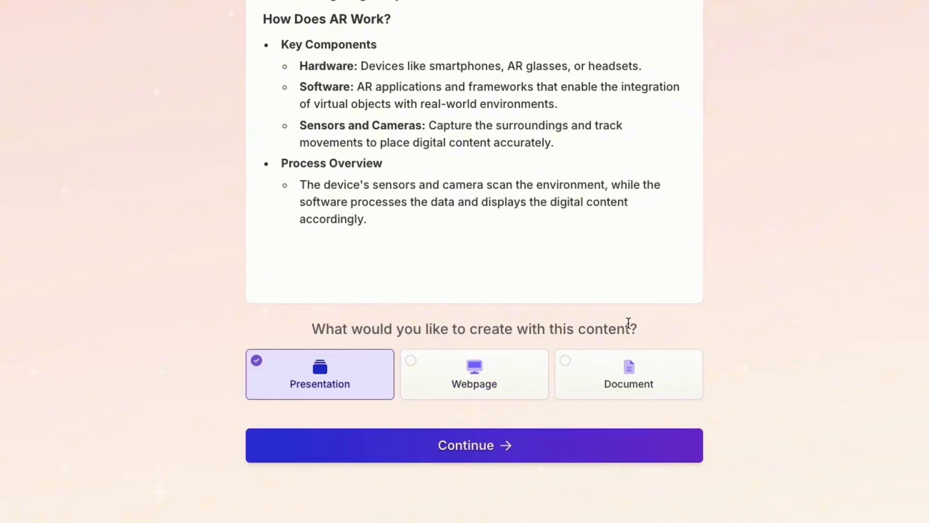
click(476, 448)
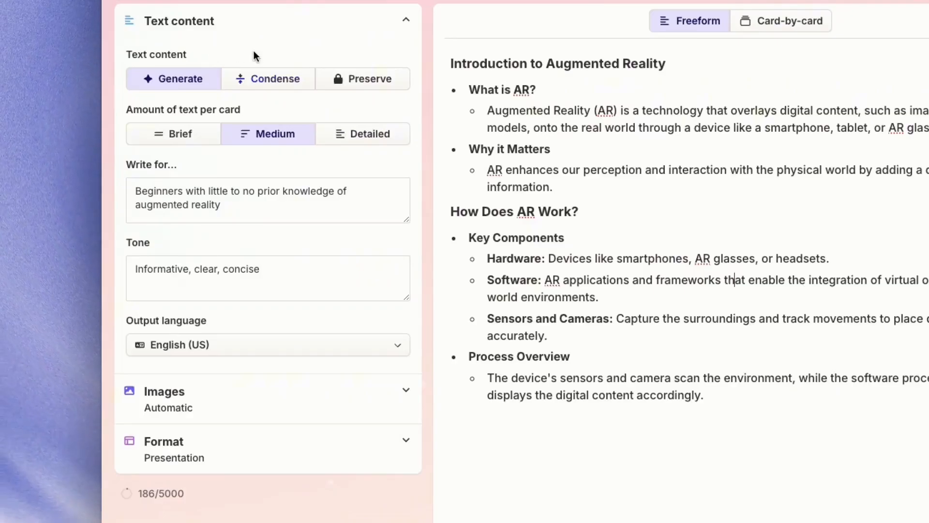
Try the Preserve and Condense text content modes, and return the setting to Generate.
click(366, 86)
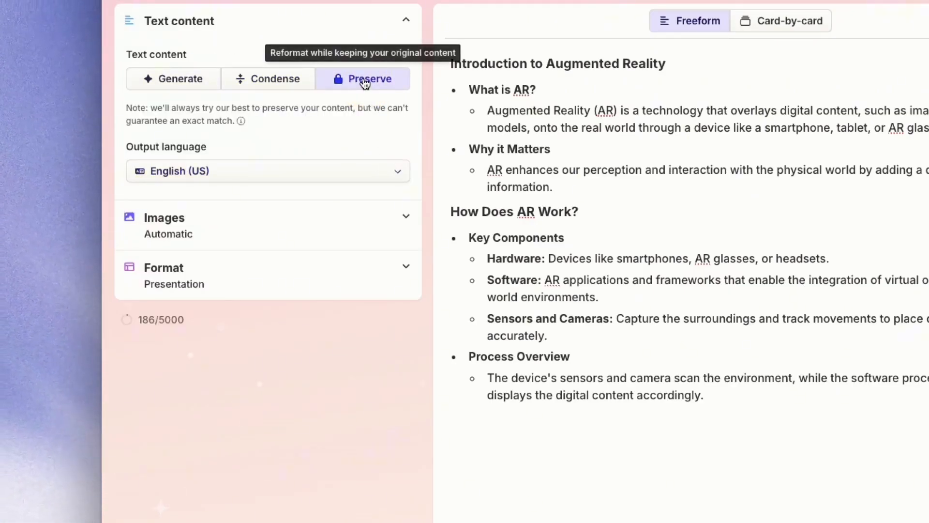
click(178, 77)
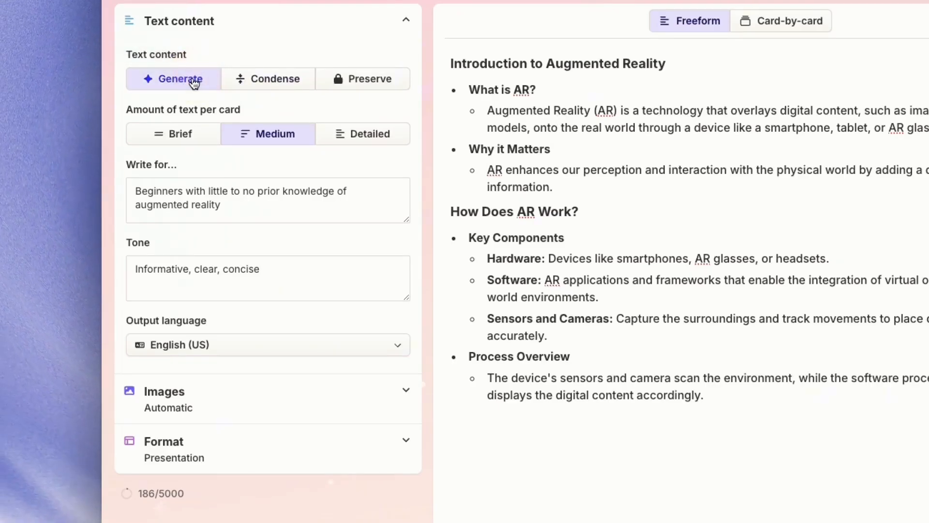
click(232, 82)
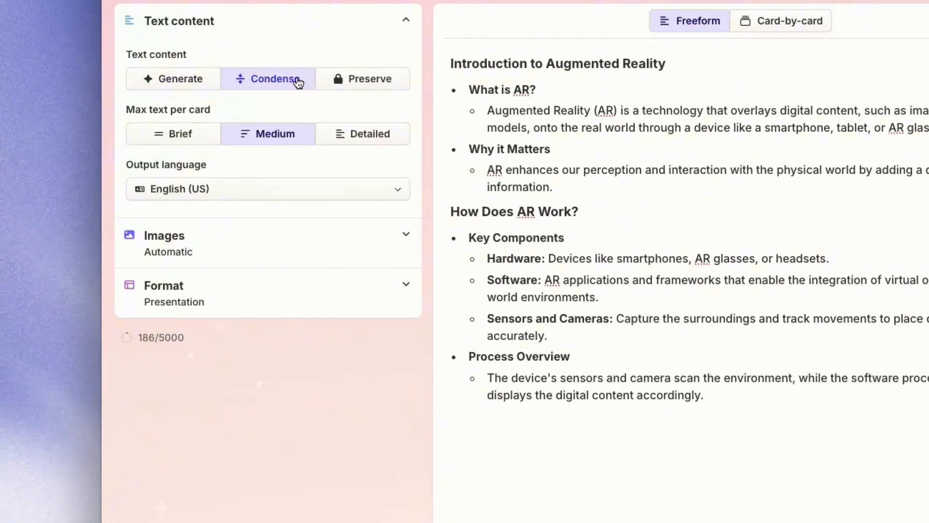
click(174, 79)
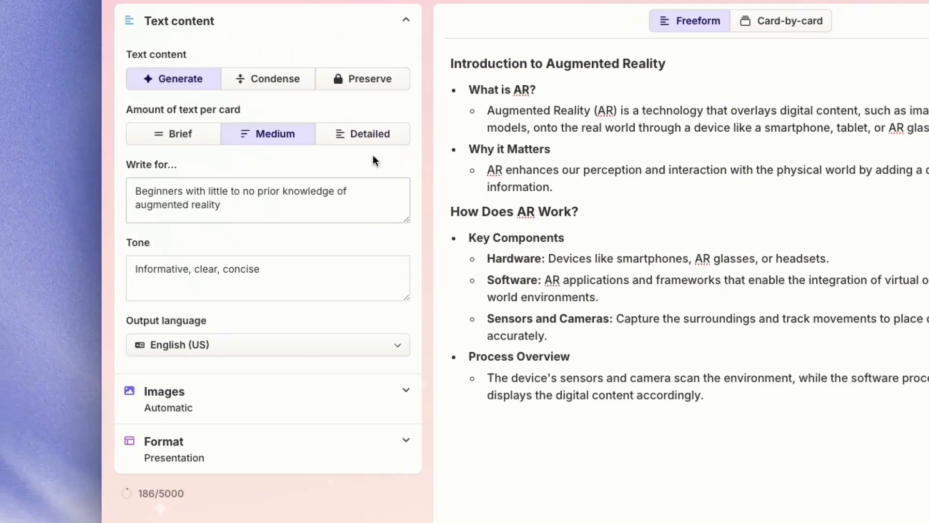
Try Brief and Detailed for the amount of text per card, and return the setting to Medium.
click(181, 140)
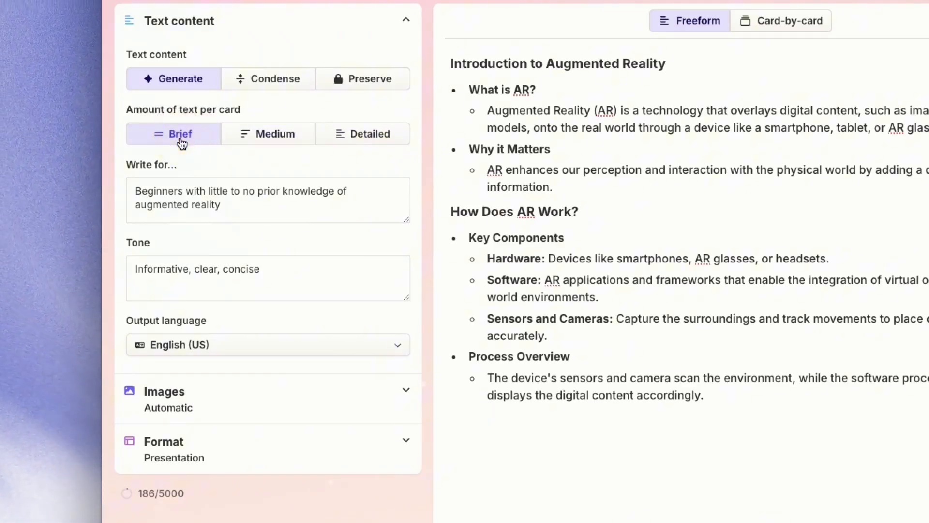
click(274, 144)
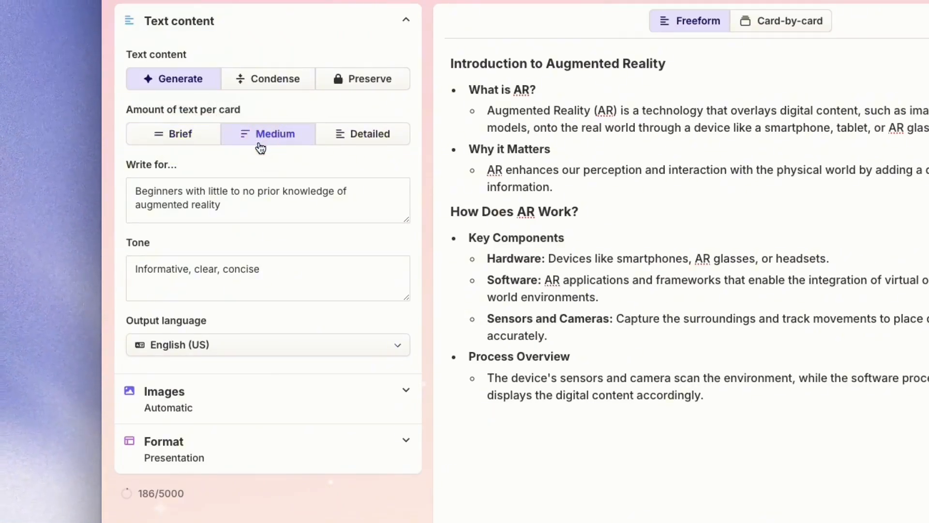
click(360, 142)
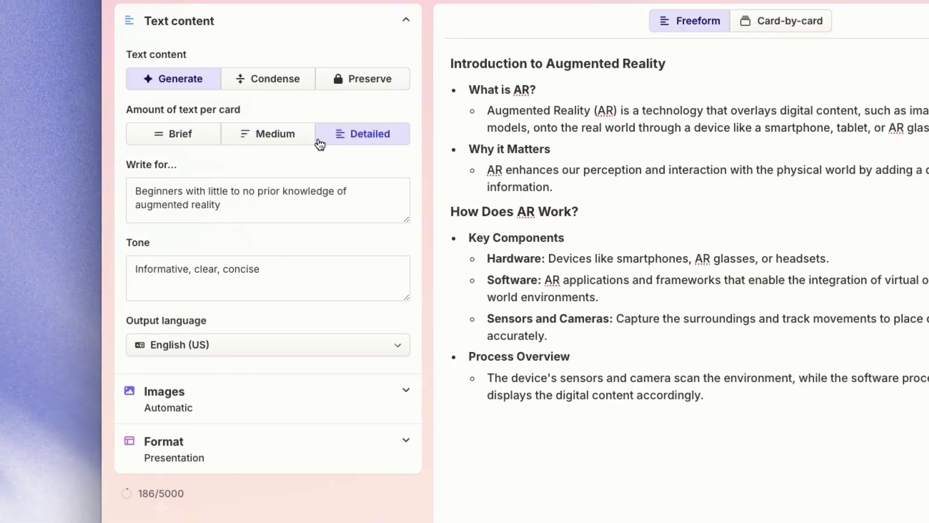
click(250, 133)
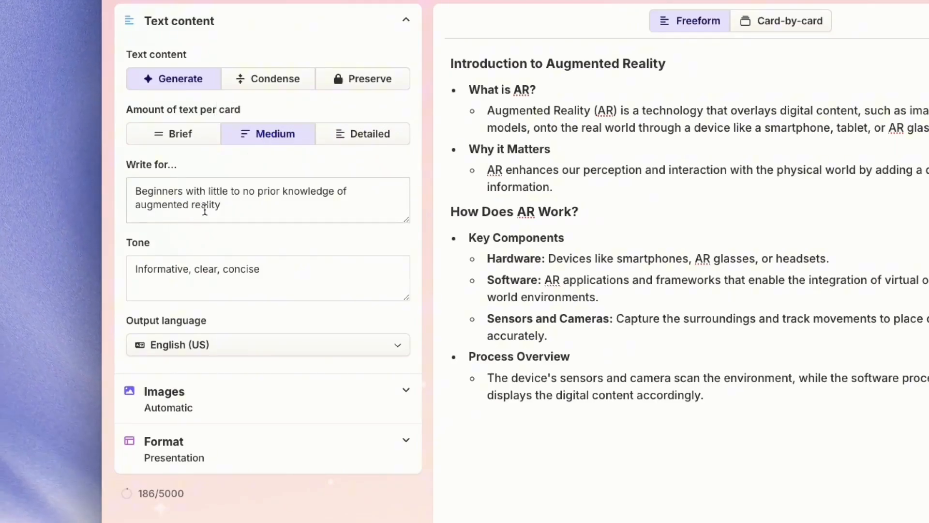
triple_click(155, 188)
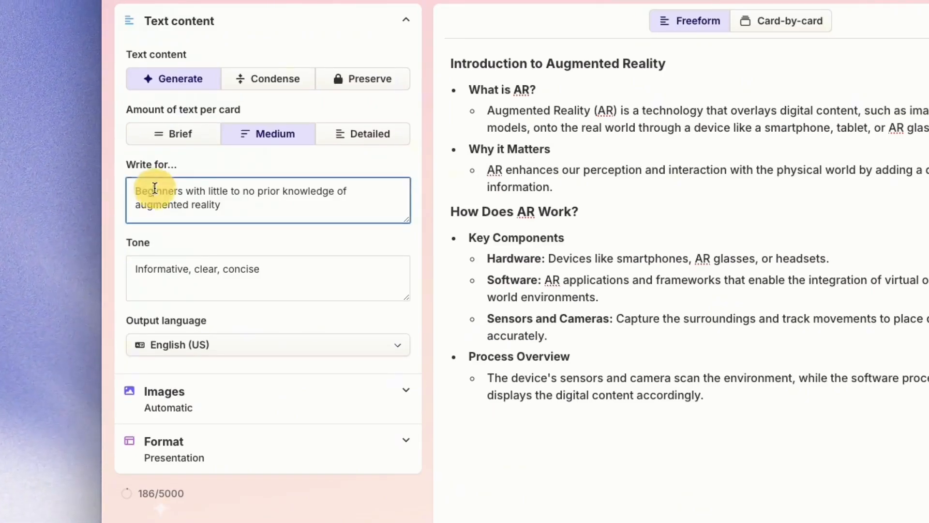
click(229, 194)
drag(238, 201, 132, 191)
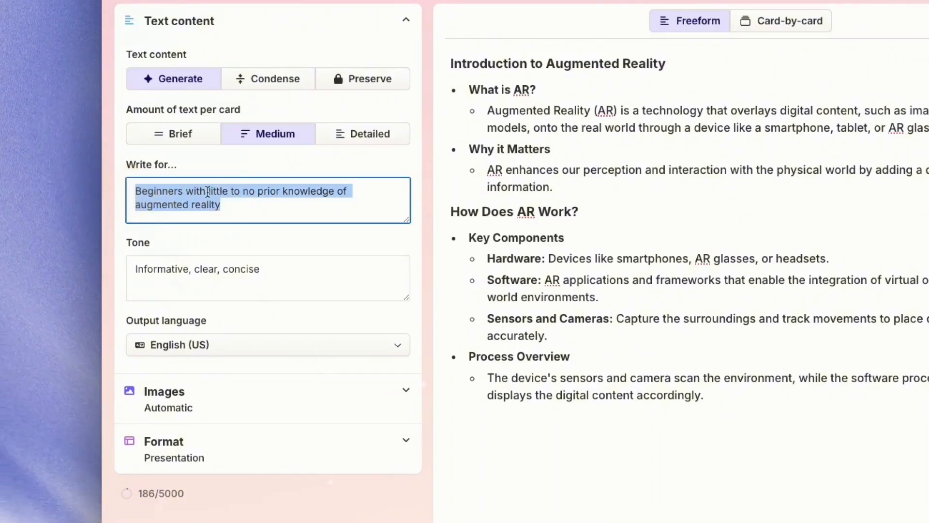
click(245, 198)
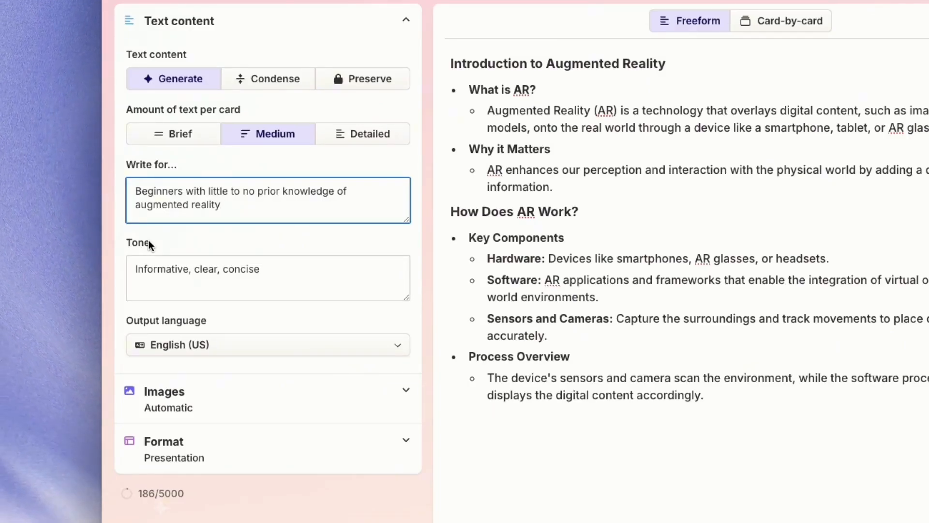
Add "friendly" to the tone and review the available output languages, keeping English (US).
click(290, 280)
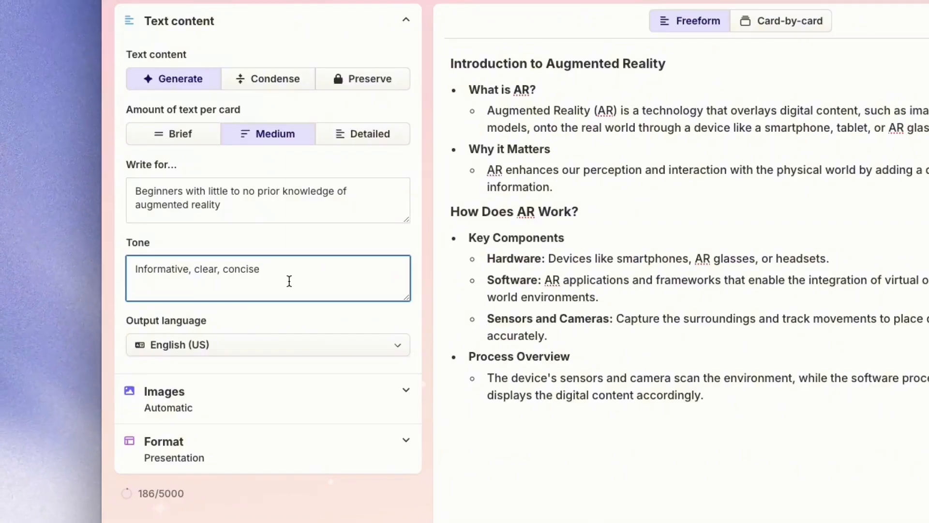
text(, friendly)
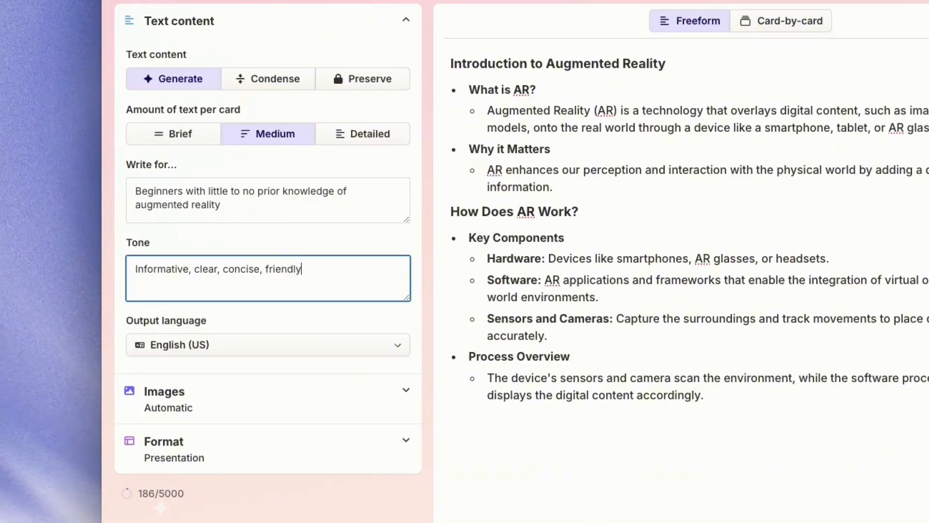
click(305, 346)
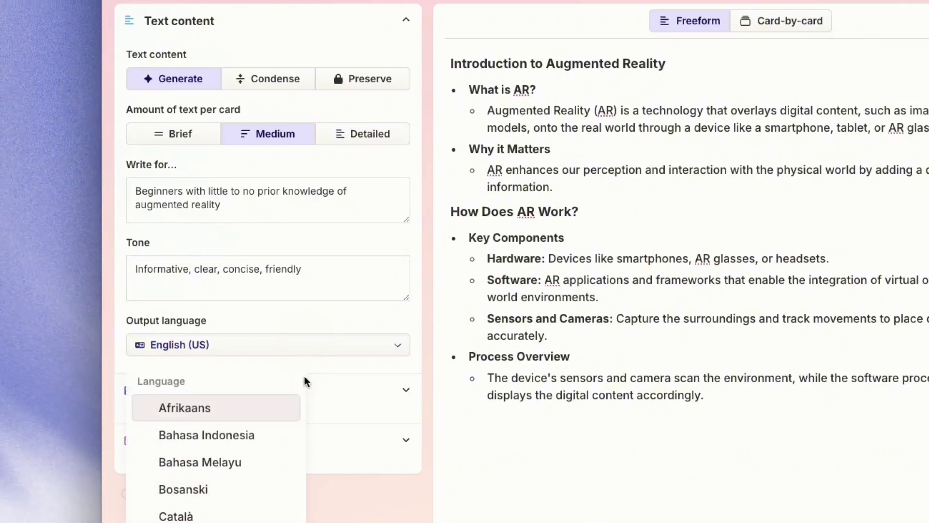
scroll(194, 460, down, 3)
scroll(204, 453, down, 10)
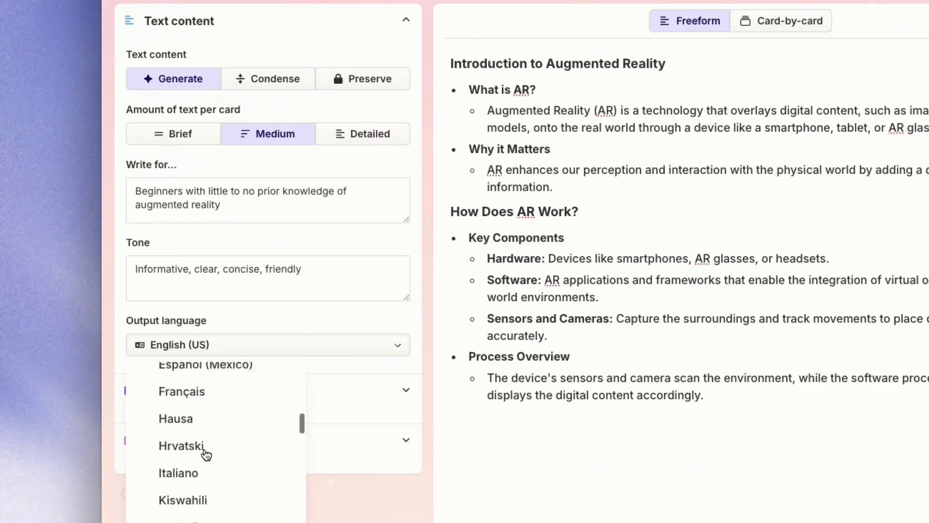
scroll(203, 452, up, 8)
click(308, 331)
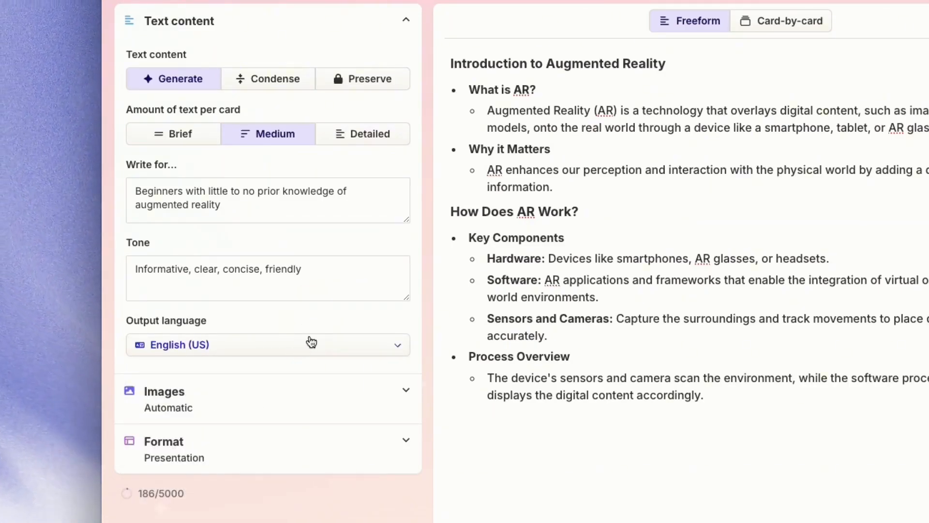
Open the image settings, try AI images and Web images as the image source, and return it to Automatic.
click(305, 390)
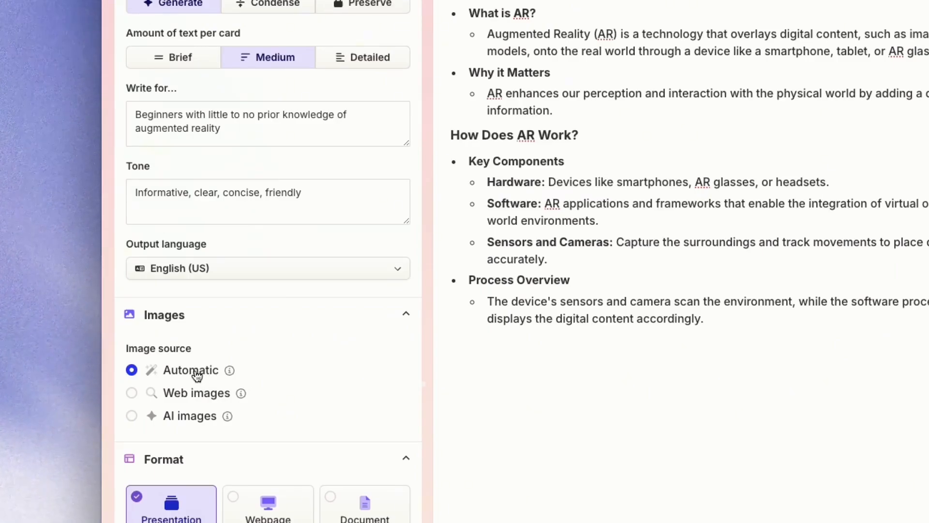
click(204, 419)
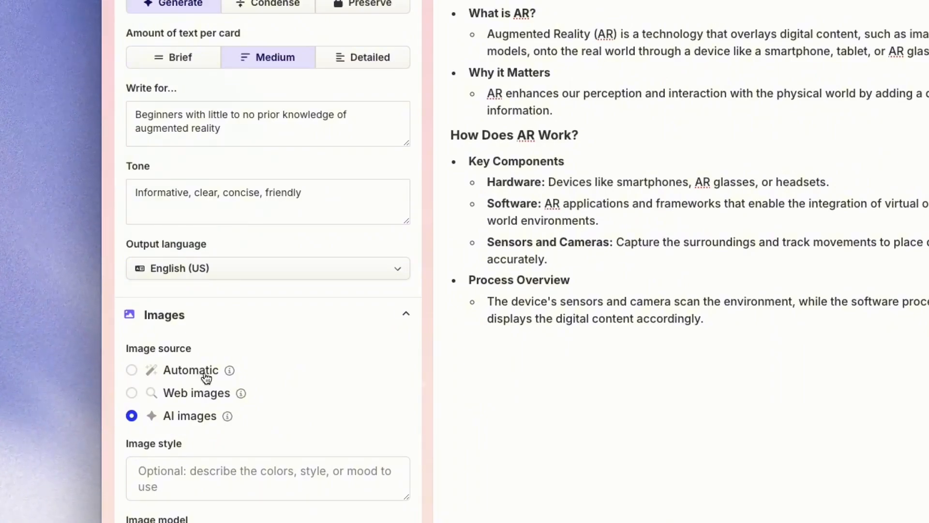
scroll(210, 402, down, 1)
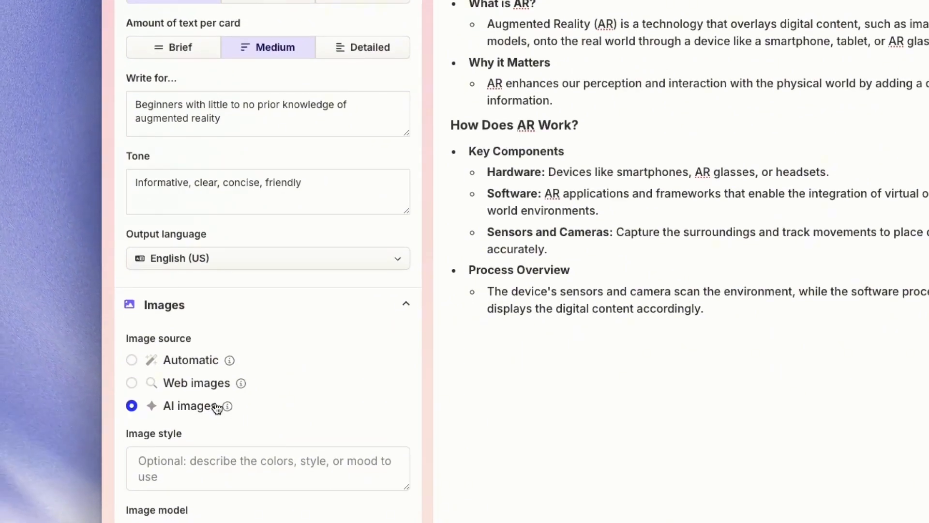
click(210, 362)
click(209, 384)
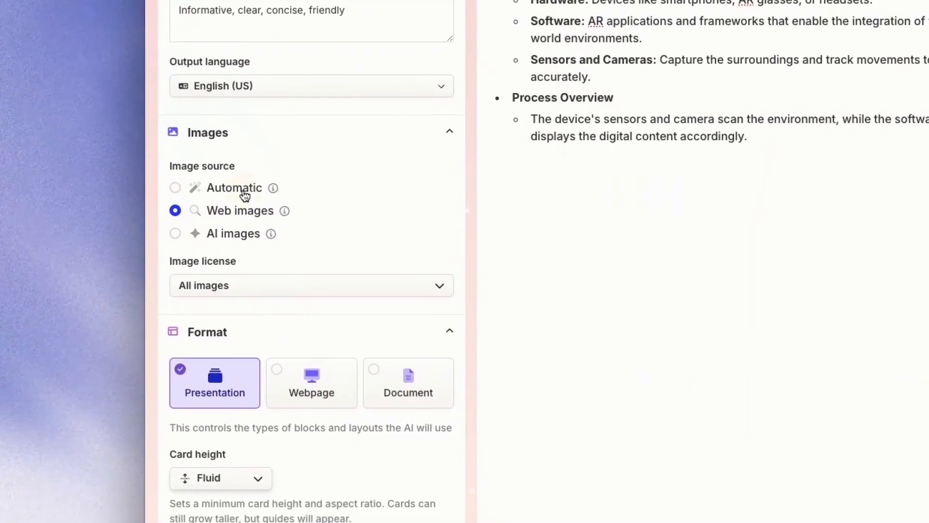
click(244, 194)
Check the card height options for the Presentation and Webpage formats, and return the format to Presentation.
scroll(305, 223, down, 5)
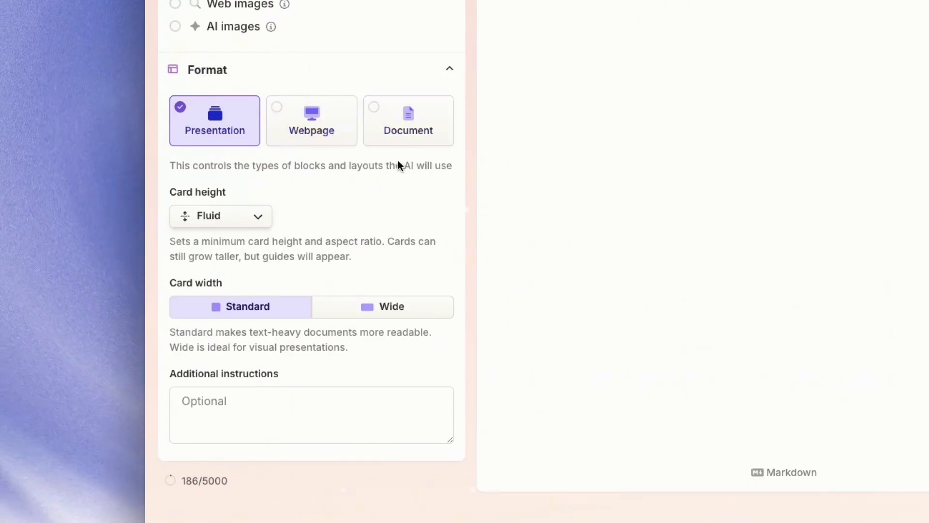
click(256, 216)
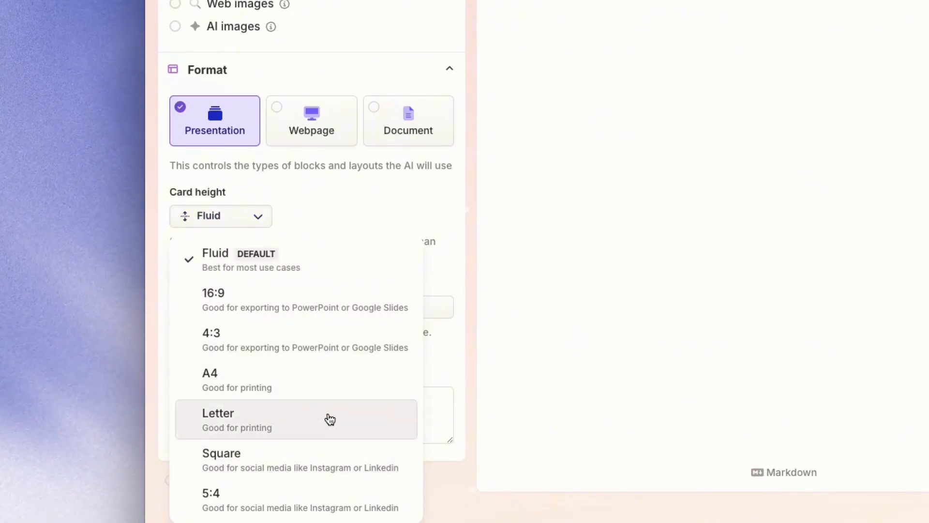
click(348, 158)
click(325, 141)
click(266, 212)
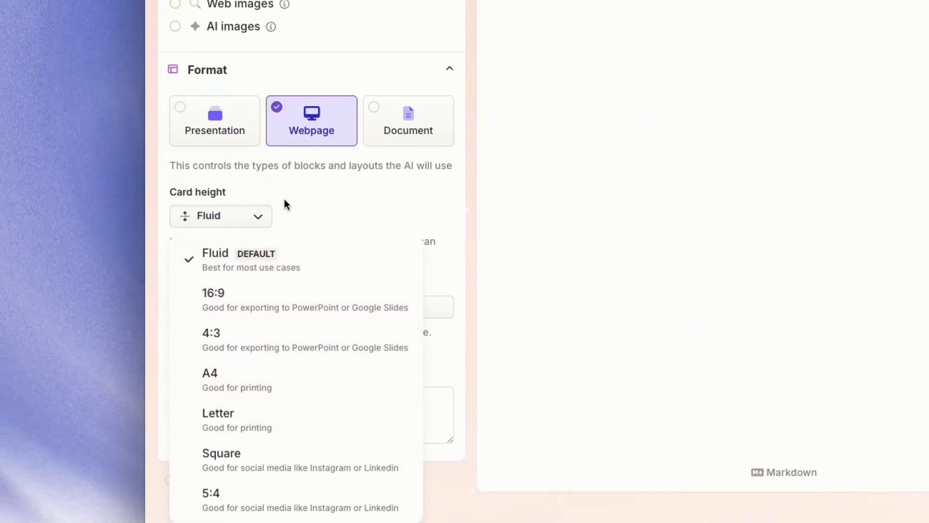
click(317, 155)
click(232, 143)
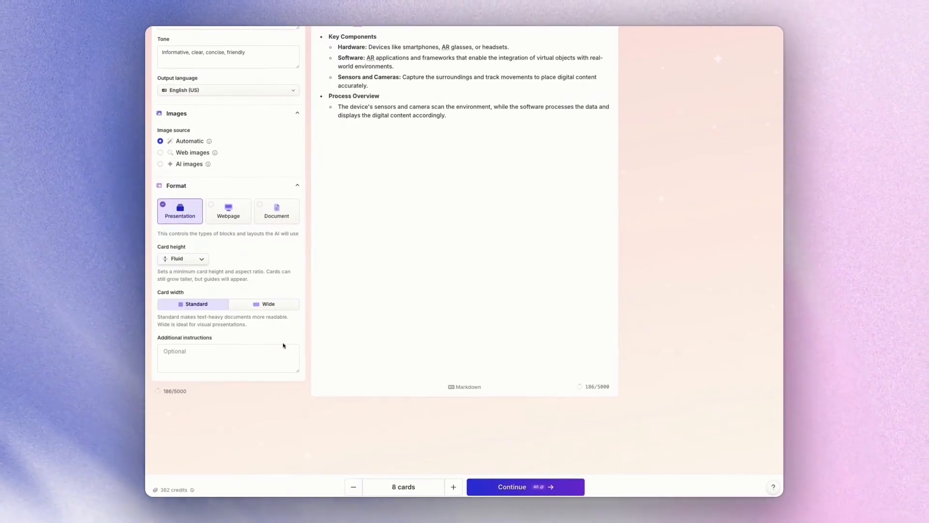
Review the generation settings and switch the content editor from Freeform to Card-by-card.
scroll(283, 345, up, 2)
scroll(284, 347, up, 2)
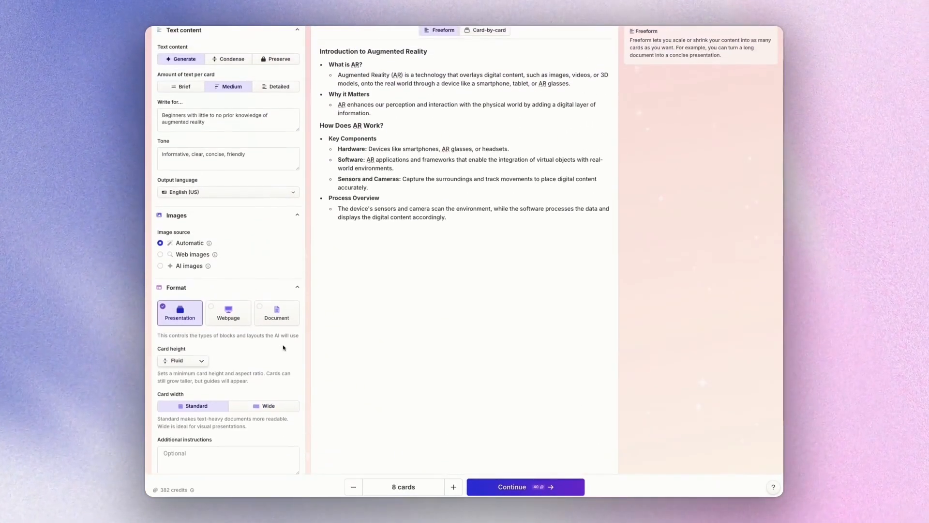
scroll(283, 347, down, 2)
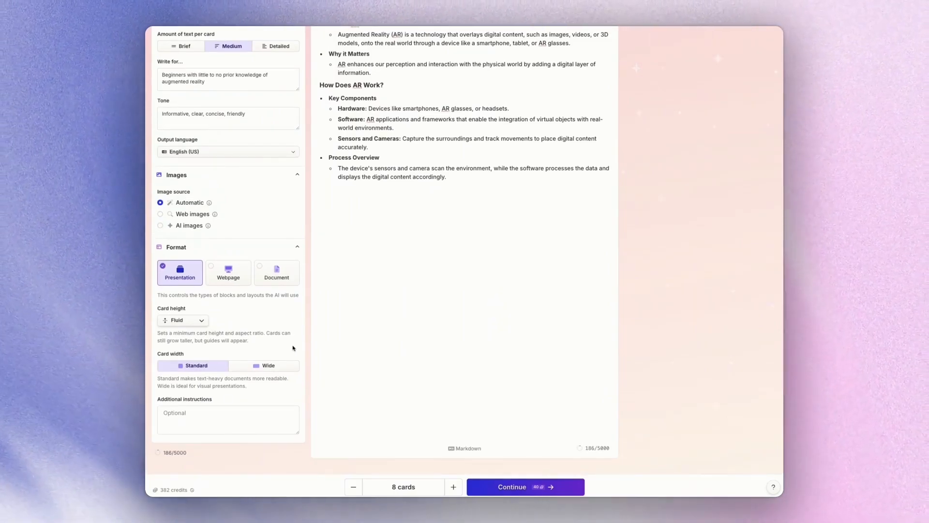
scroll(293, 348, up, 3)
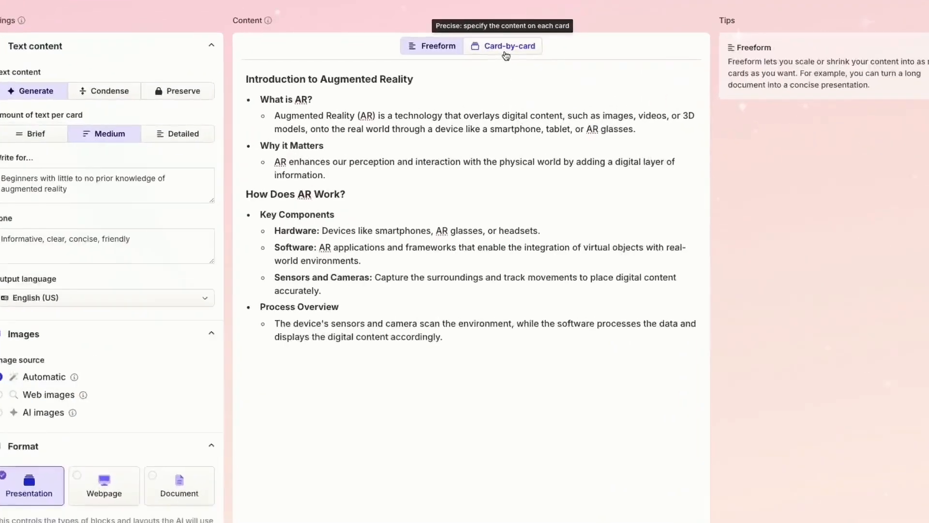
click(486, 73)
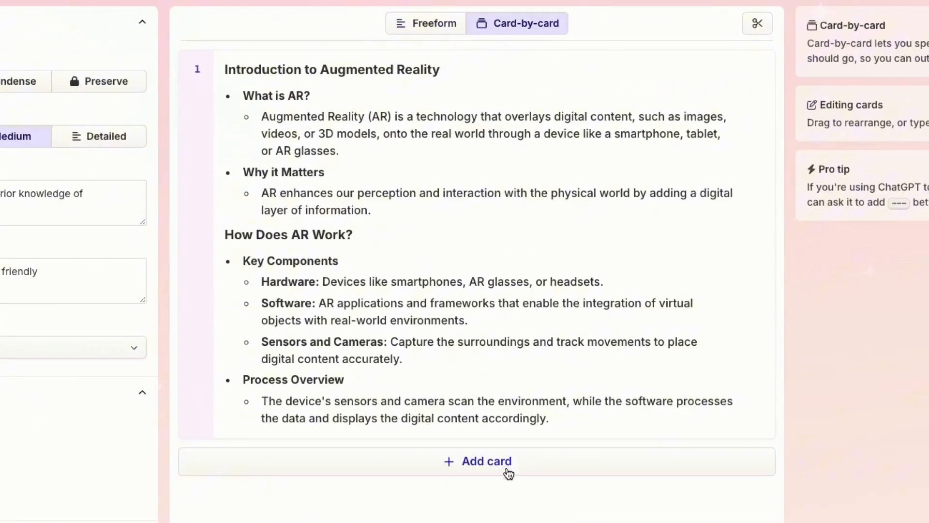
Add a second card, move the "How Does AR Work?" section into it, and remove the leftover empty line from the first card.
click(477, 464)
drag(558, 420, 228, 235)
key(ctrl+c)
key(BackSpace)
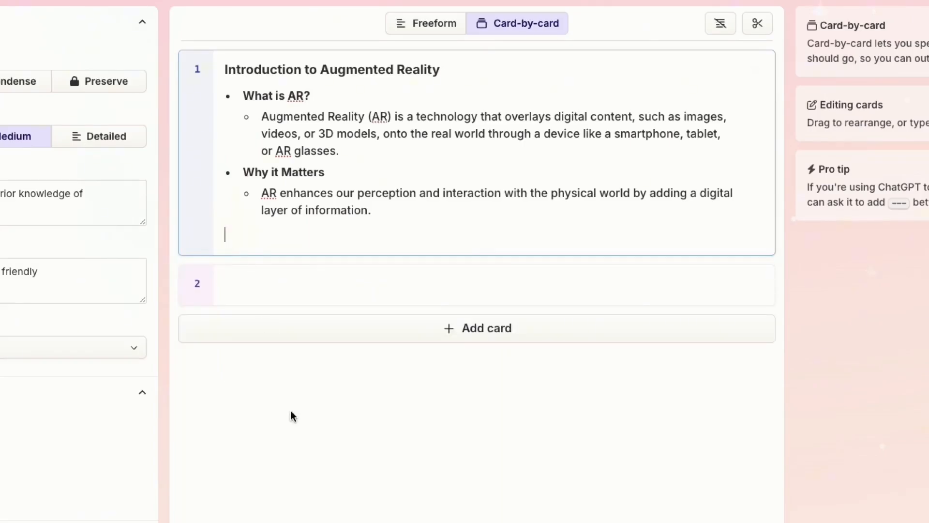
click(310, 287)
key(ctrl+v)
click(371, 237)
key(BackSpace)
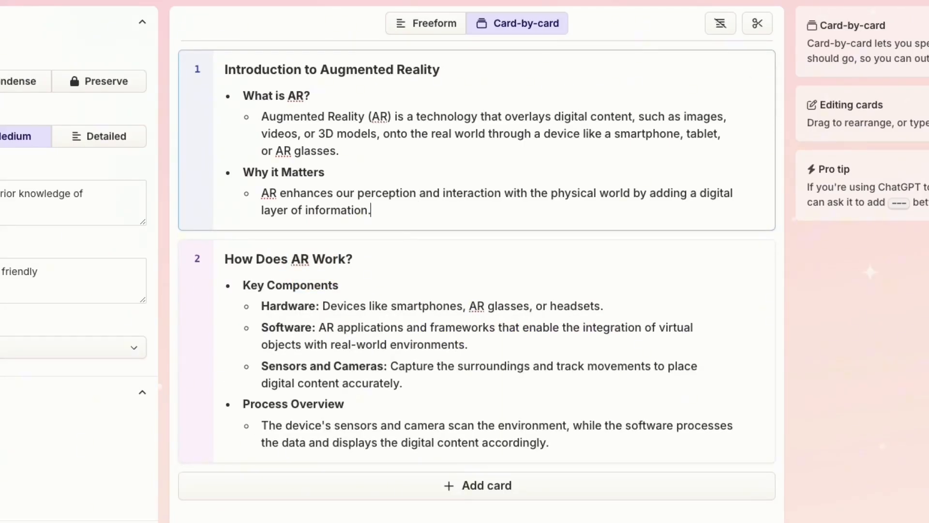
Add a third card with the "Applications of AR" section and a fourth with "Benefits of Augmented Reality".
click(363, 494)
key(ctrl+v)
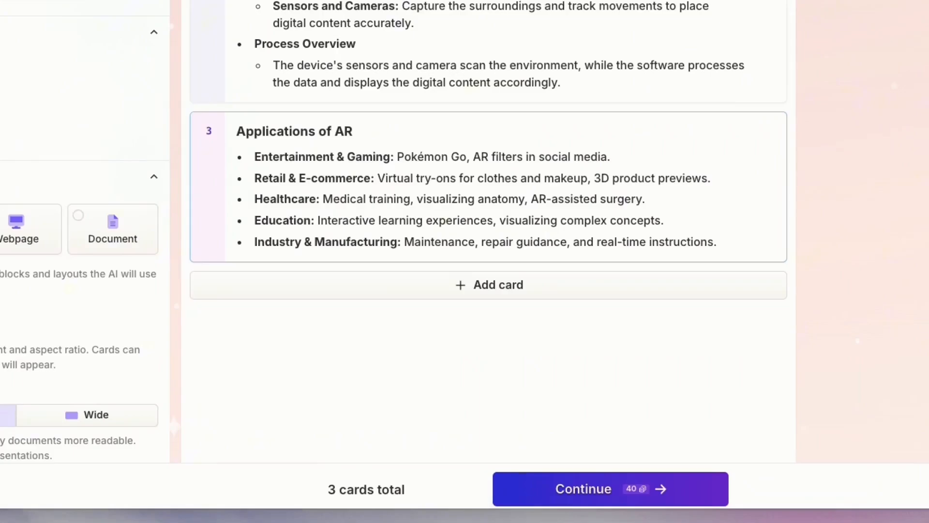
click(501, 288)
text(Benefits of Augmented Reality Enhanced User Experience: Adds a layer of interactivity and immersion. Improved Efficiency: Provides real-time information and instructions in various fields. Learning and Training: Makes complex subjects easier to understand with visual aids. Increased Engagement: Creates more compelling marketing experiences.)
Examine how the card breaks are marked in the Freeform view, and return to Card-by-card.
scroll(339, 203, up, 2)
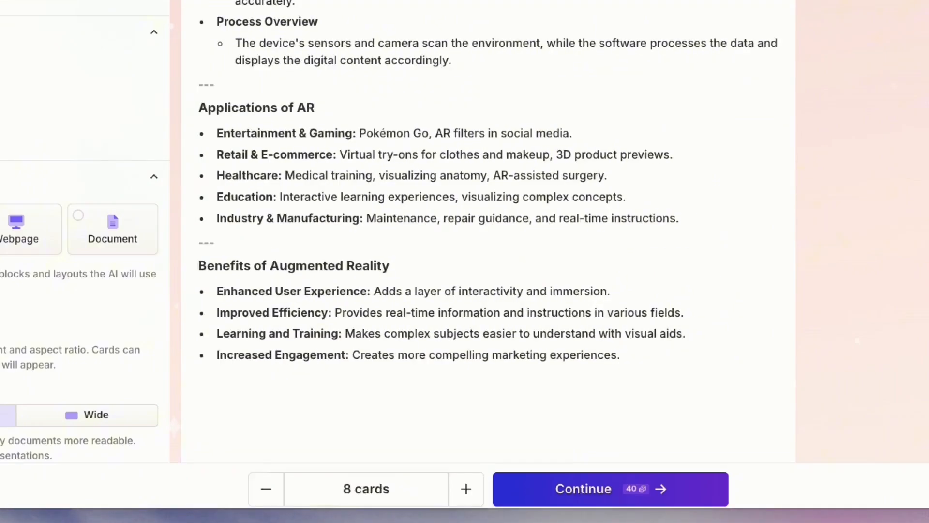
scroll(275, 186, up, 7)
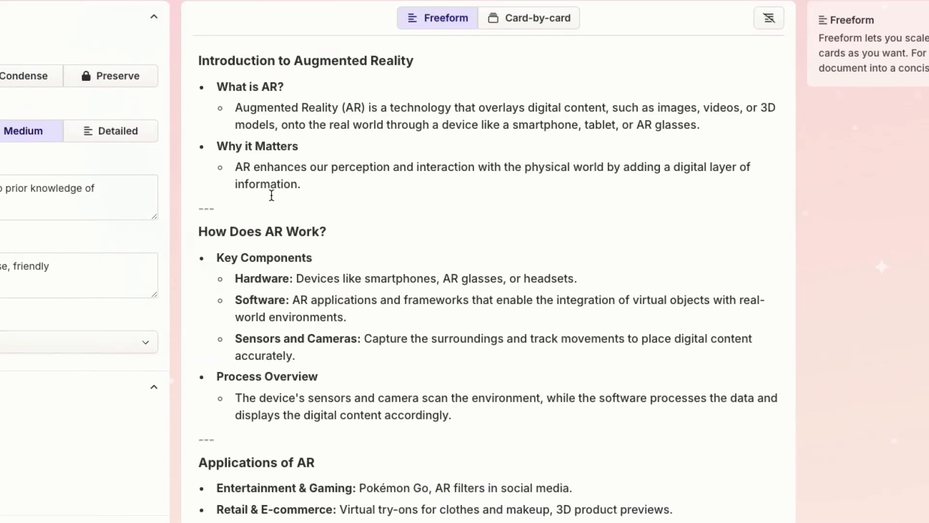
scroll(275, 185, up, 1)
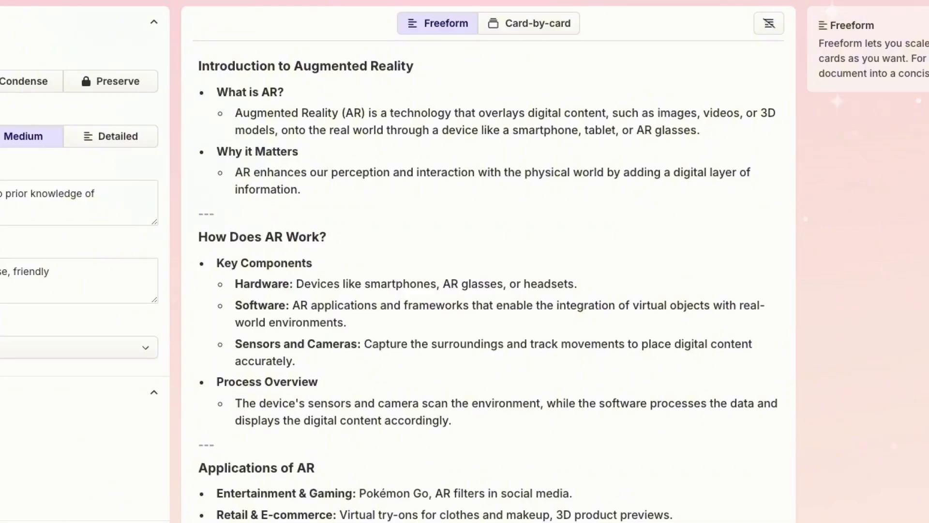
click(514, 31)
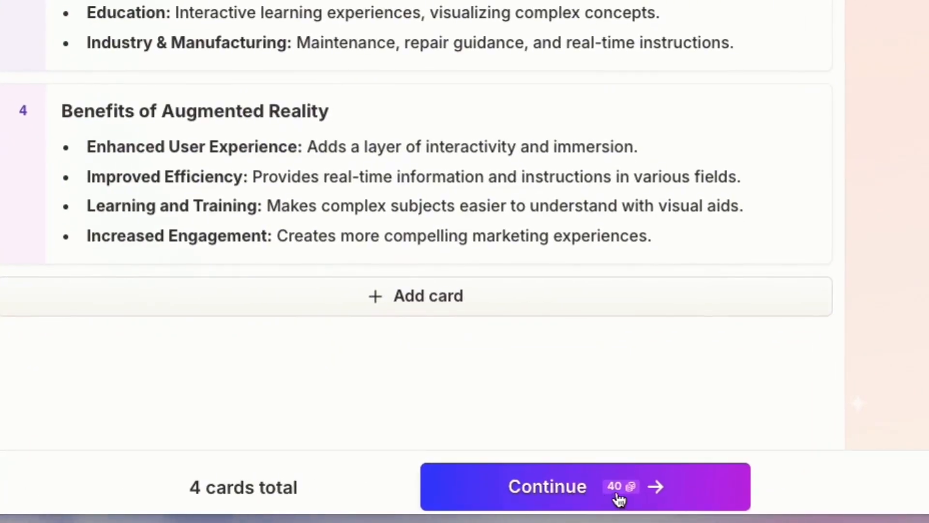
Continue to theme selection with the four cards and browse the available themes.
mouse_move(622, 493)
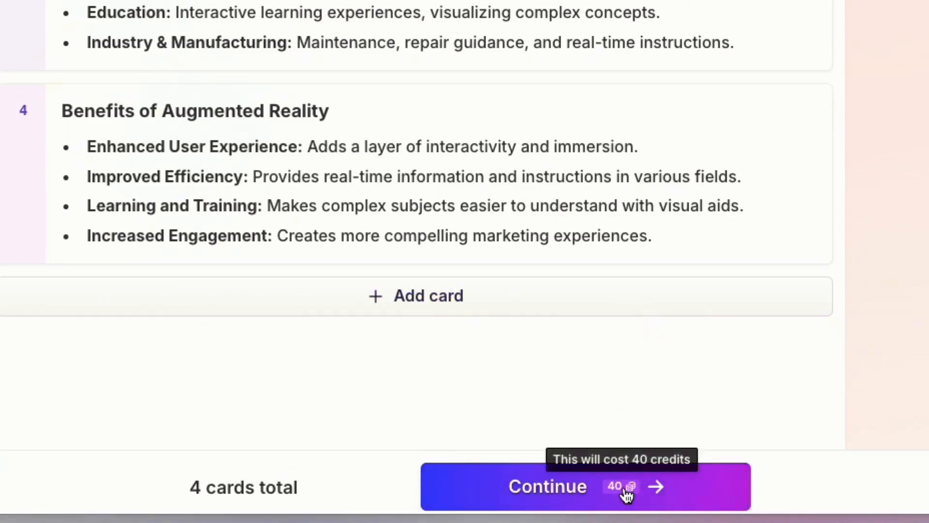
click(566, 492)
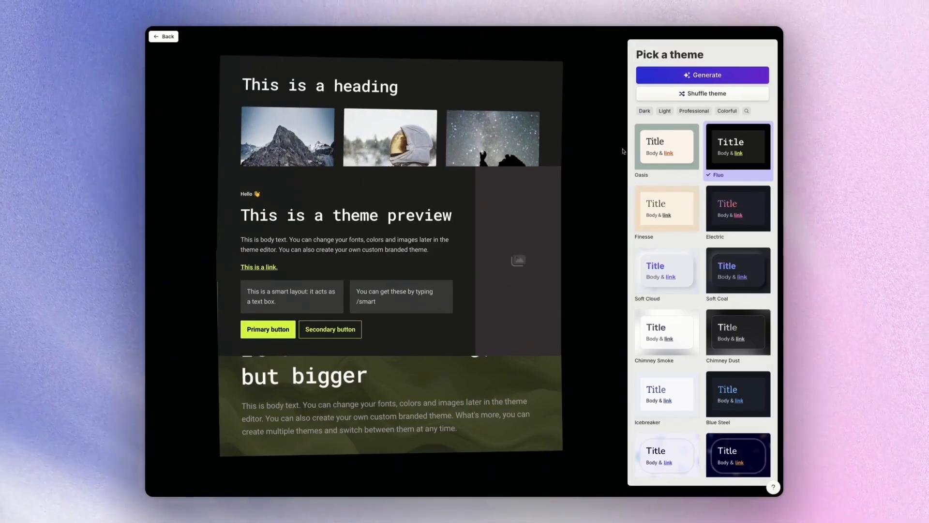
scroll(704, 196, down, 1)
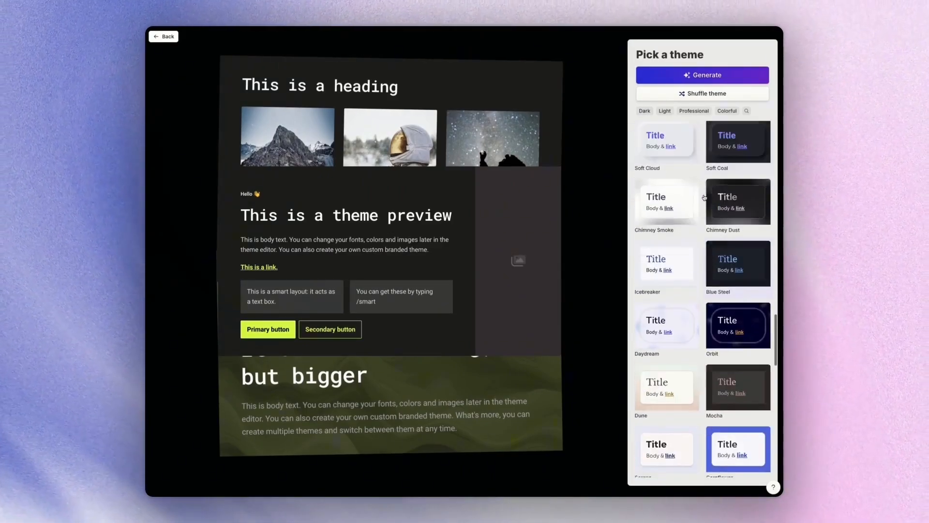
scroll(727, 194, up, 2)
scroll(736, 213, up, 1)
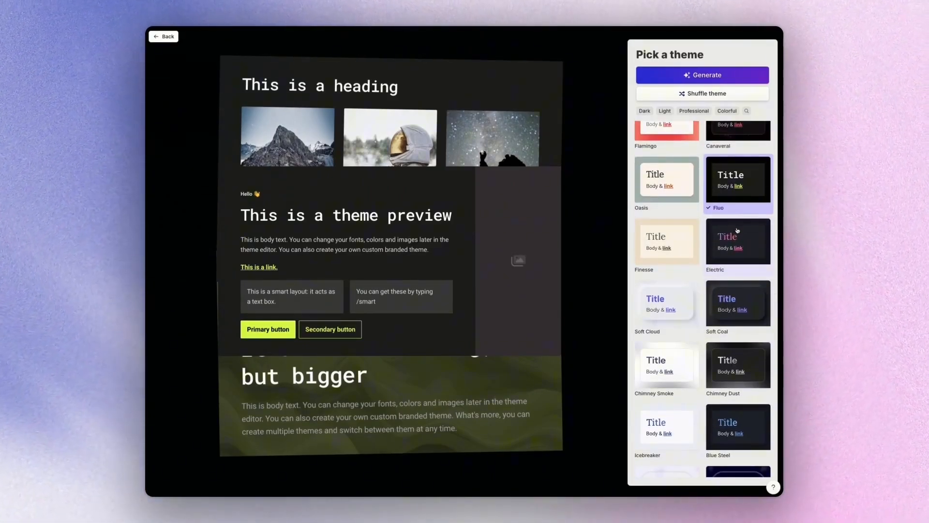
scroll(737, 237, up, 3)
scroll(736, 198, down, 3)
Preview the Soft Coal, Electric and Fluo themes, and return to Electric.
click(732, 304)
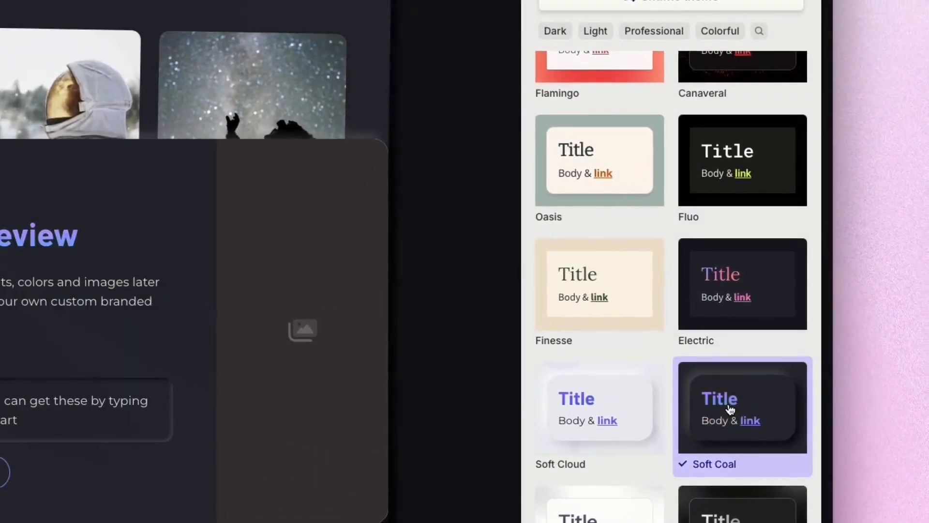
click(724, 275)
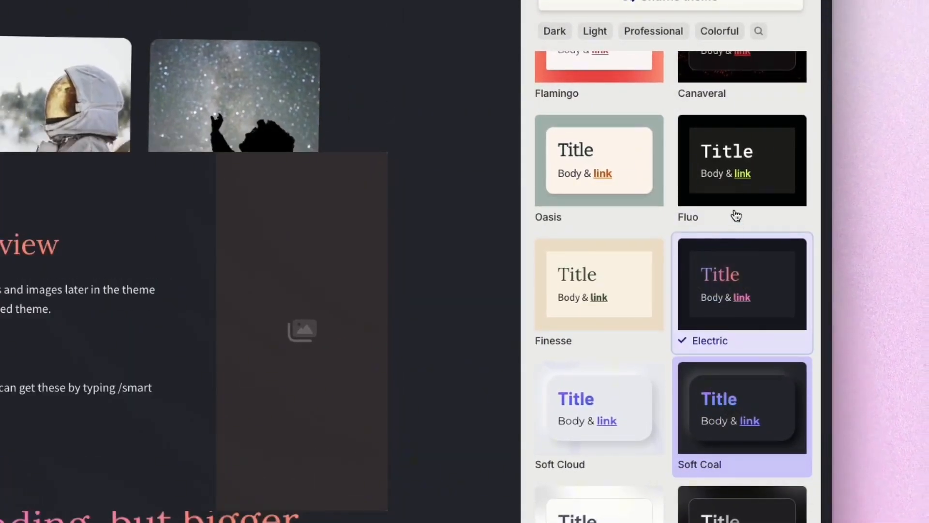
click(735, 187)
click(685, 288)
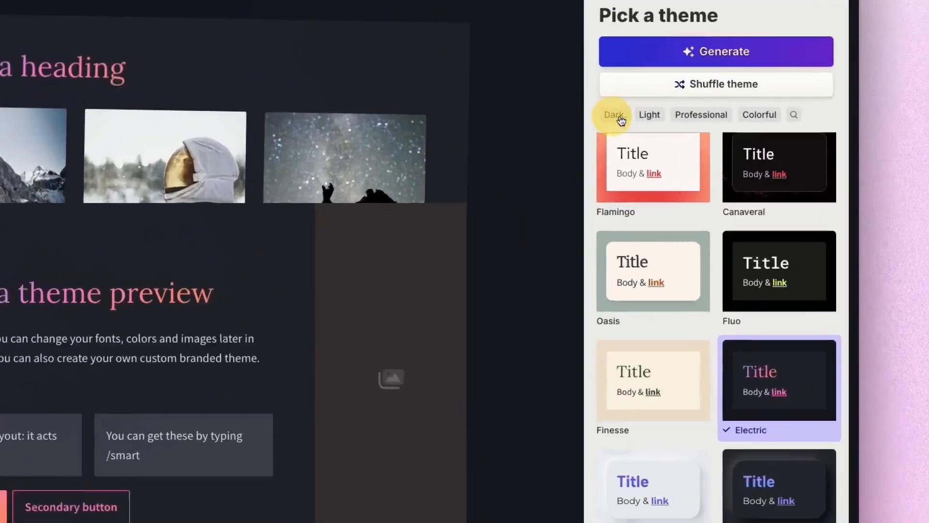
Try the theme category filters, show only Dark themes, and select the Aurora theme.
click(649, 112)
click(664, 111)
click(703, 113)
click(759, 118)
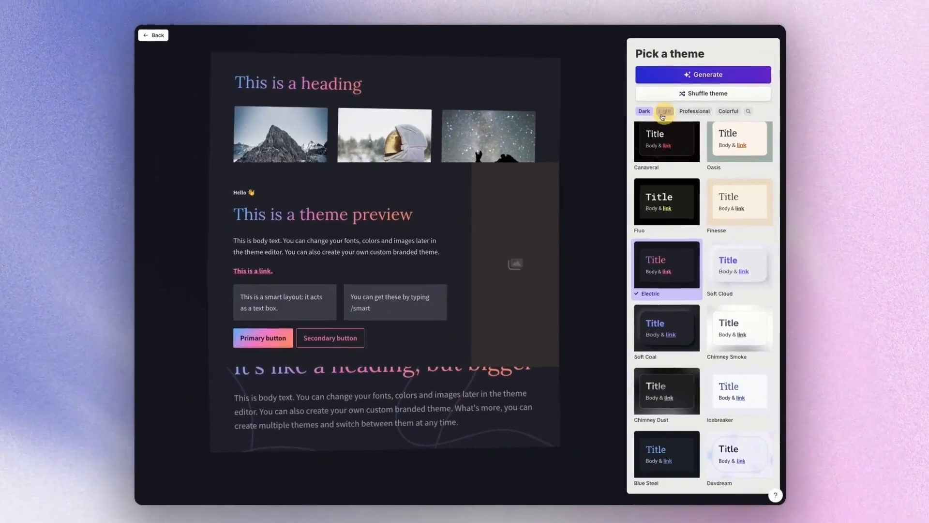
click(644, 115)
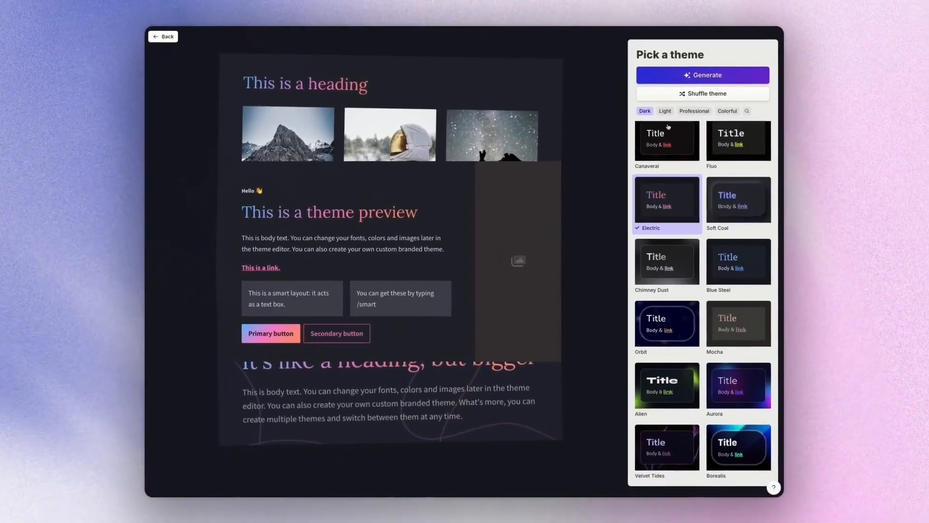
scroll(697, 315, down, 2)
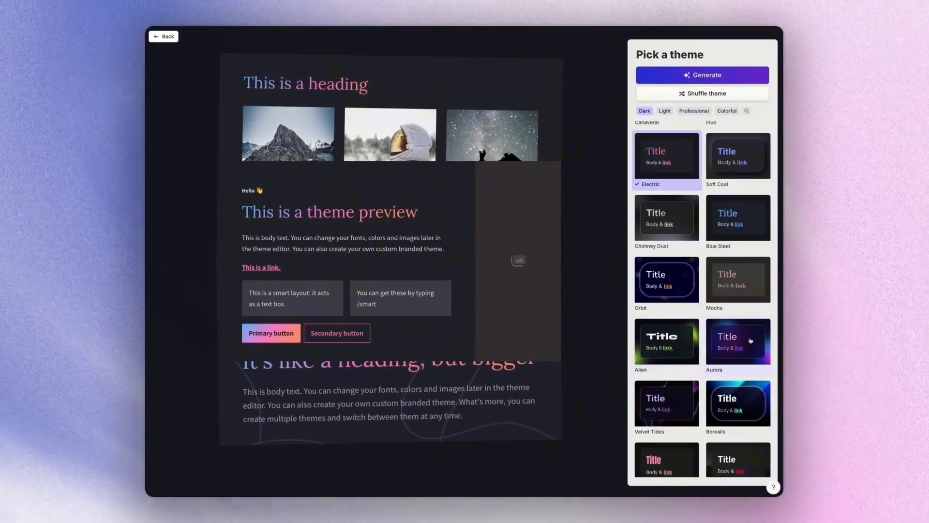
click(750, 341)
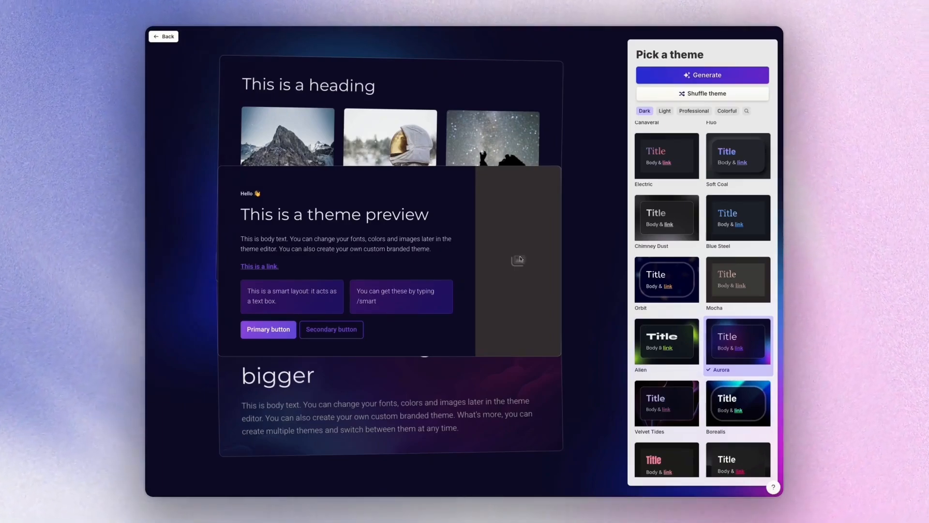
Generate the presentation from the pasted outline with the selected Aurora theme.
click(696, 76)
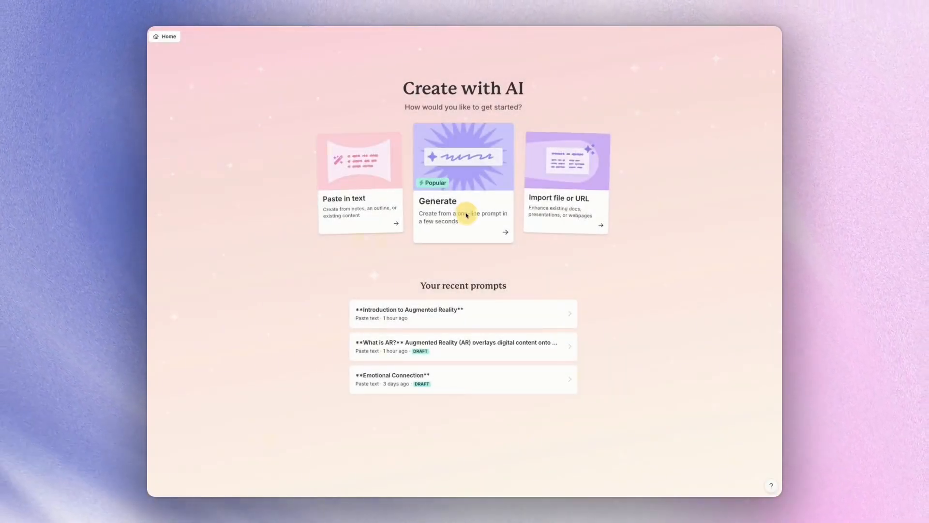
Generate a six-card presentation outline with AI from the prompt "An informative presentation on augmented reality".
mouse_move(458, 216)
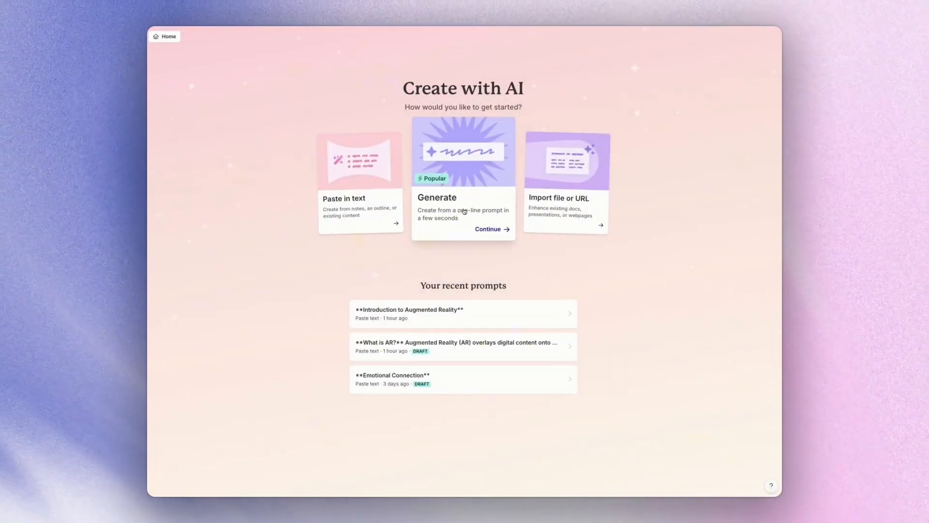
click(456, 213)
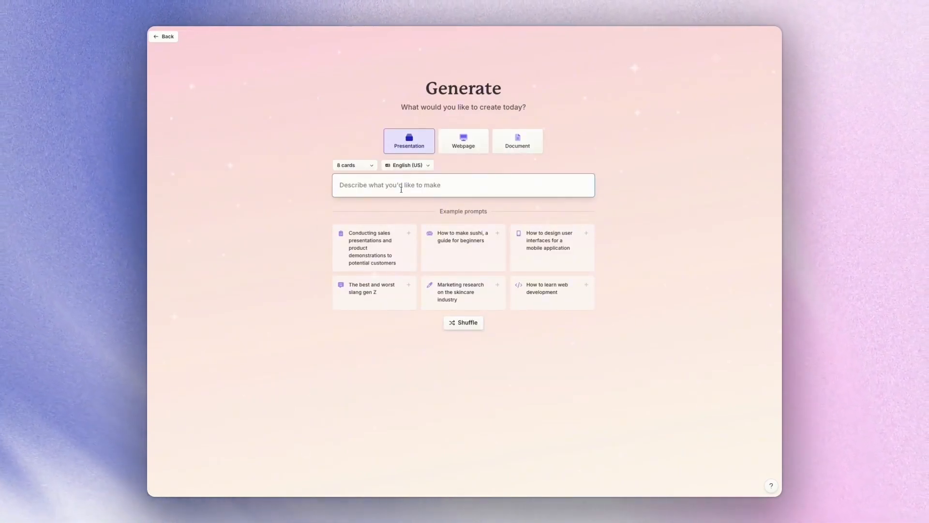
click(401, 190)
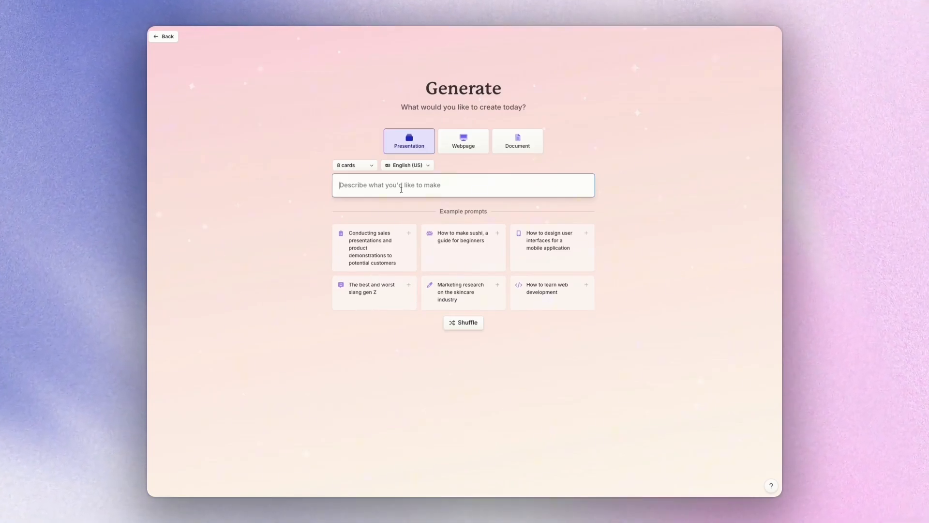
text(An informative presentation on augmented reality)
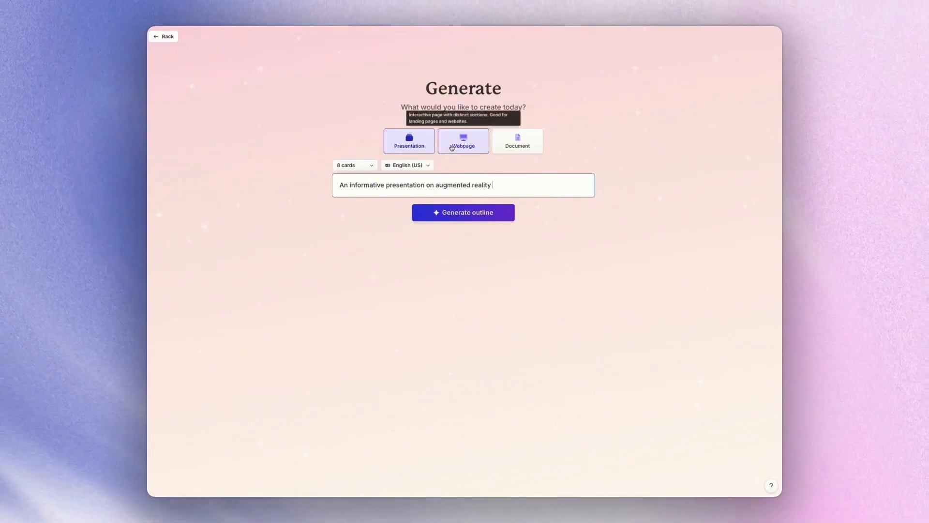
click(357, 165)
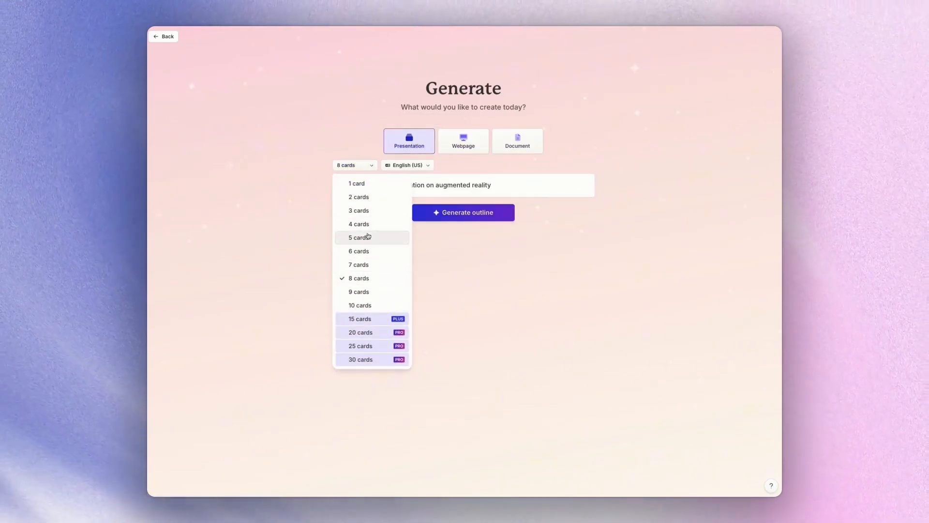
click(361, 251)
click(460, 214)
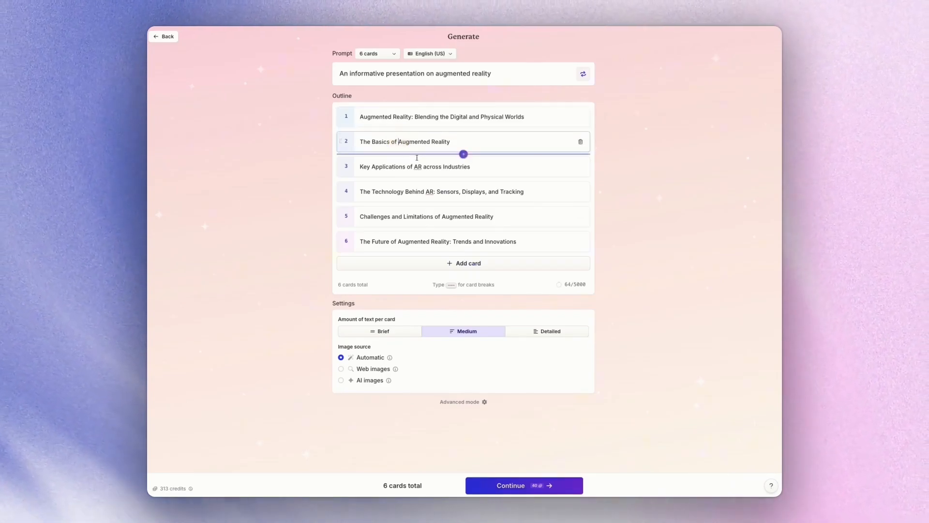
Try adding an empty seventh card to the end of the outline, and delete it.
click(416, 213)
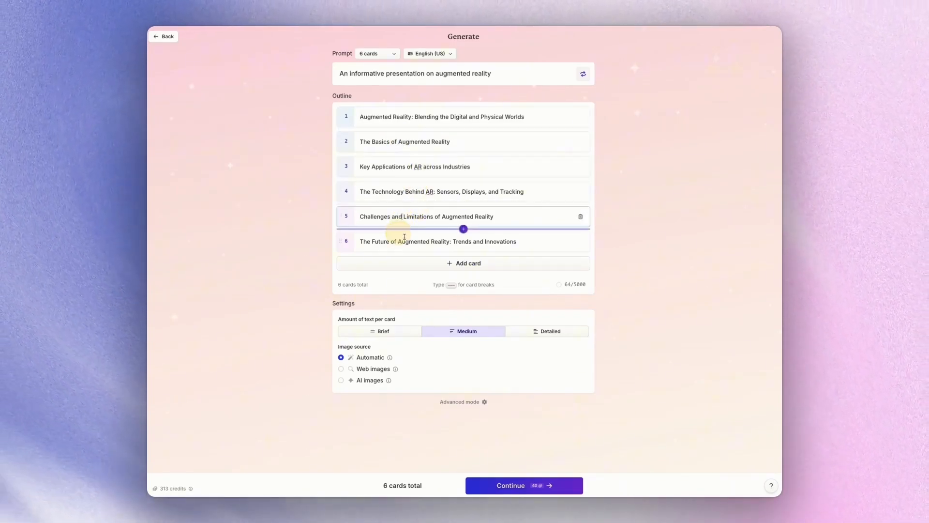
click(437, 264)
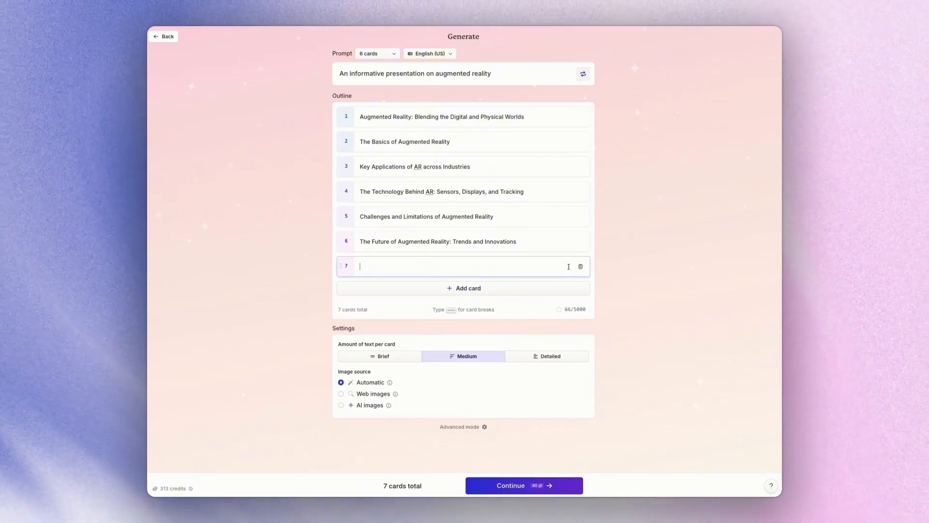
click(580, 266)
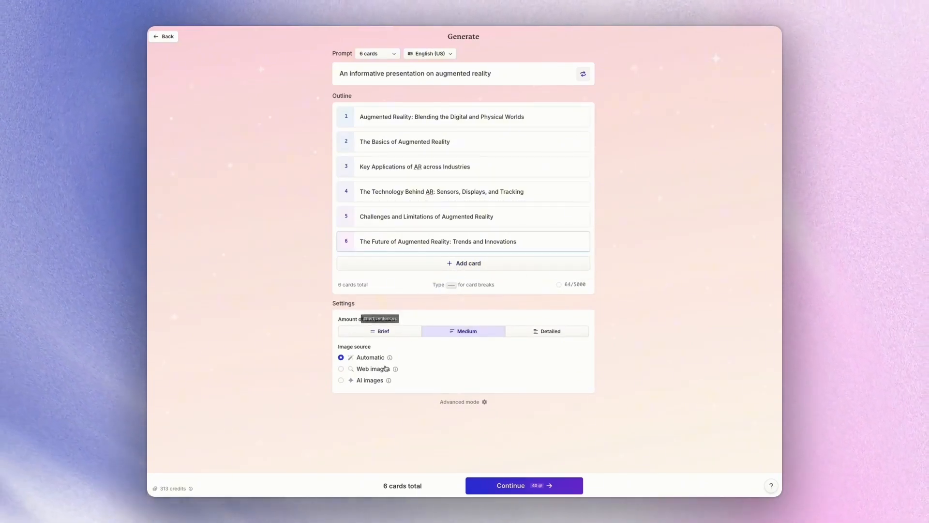
Try other amounts of text per card, including Brief, and return the setting to Medium.
click(367, 334)
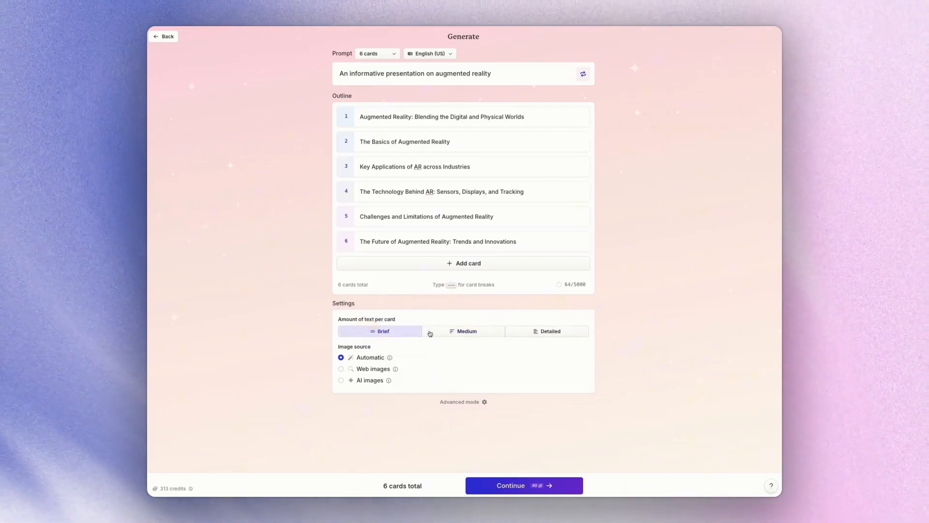
click(467, 331)
click(507, 333)
click(478, 332)
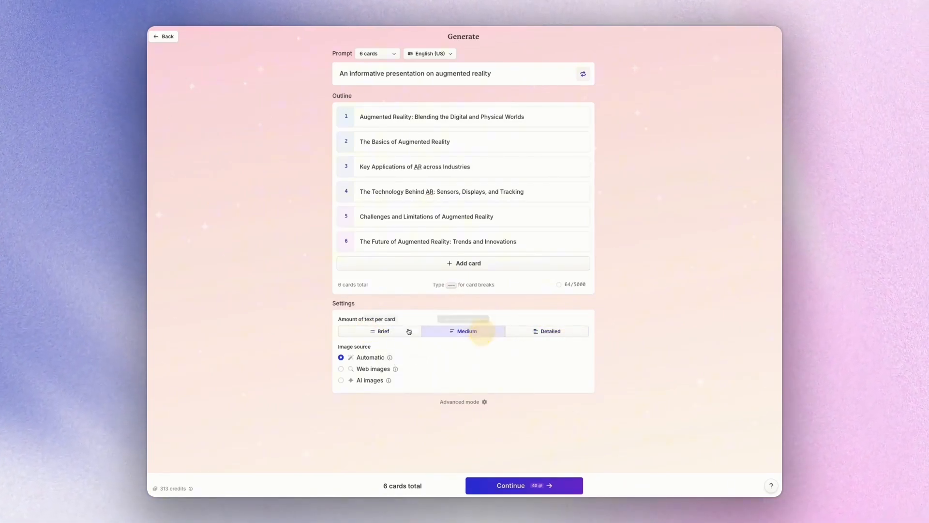
click(377, 332)
click(464, 332)
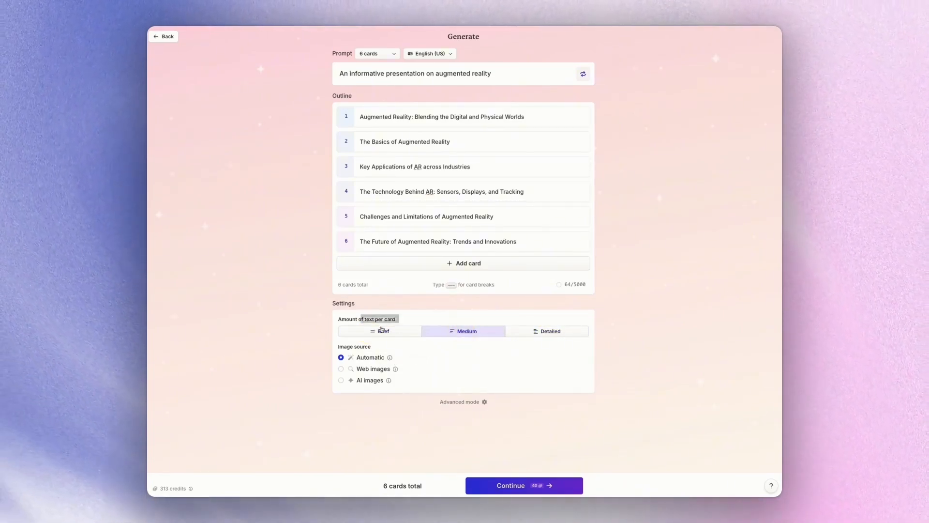
Continue to theme selection, choose the Blueberry theme and generate the presentation.
scroll(387, 339, down, 1)
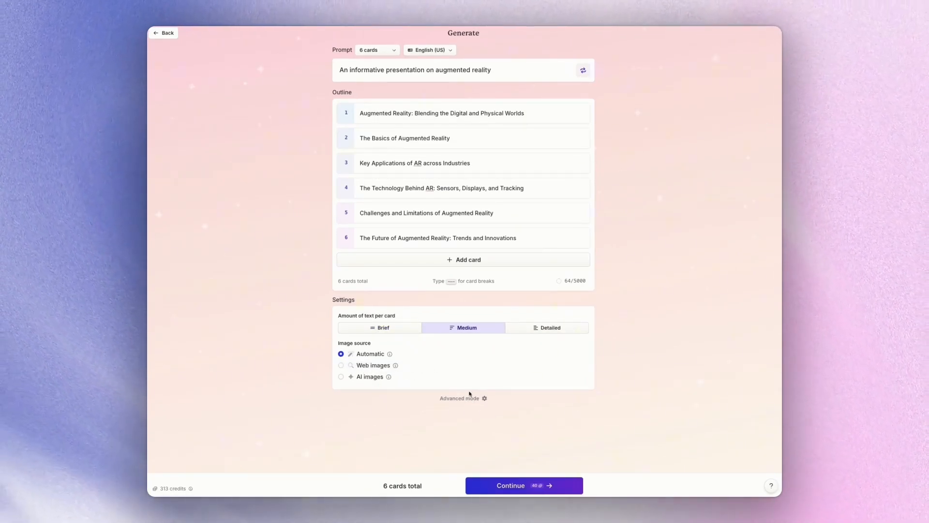
click(472, 397)
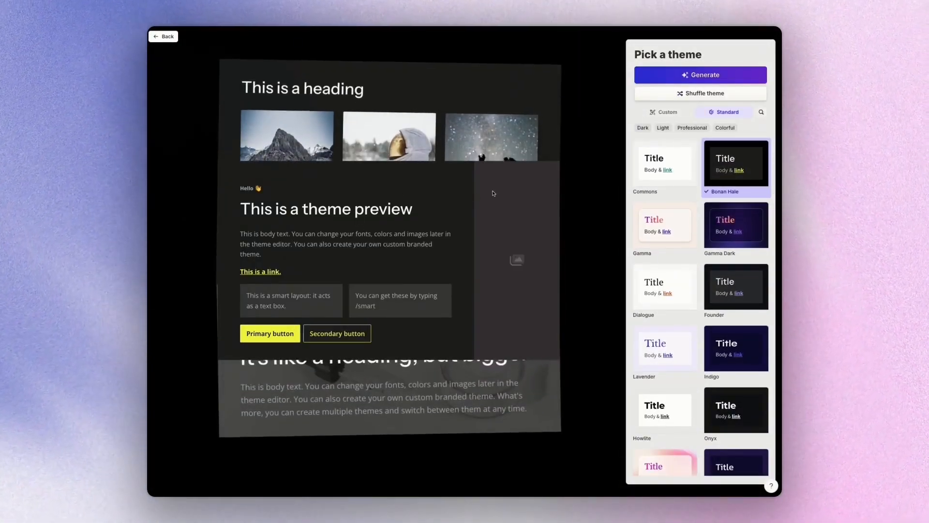
scroll(721, 213, down, 5)
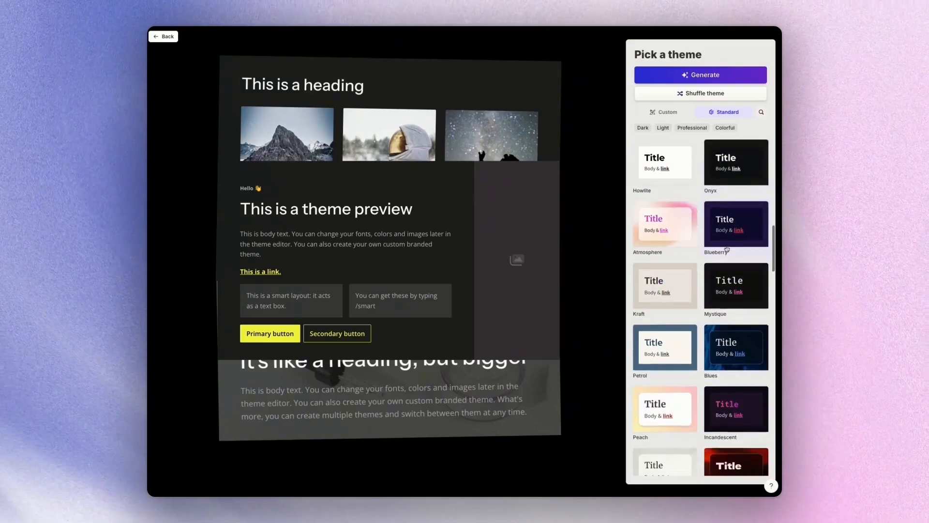
click(718, 214)
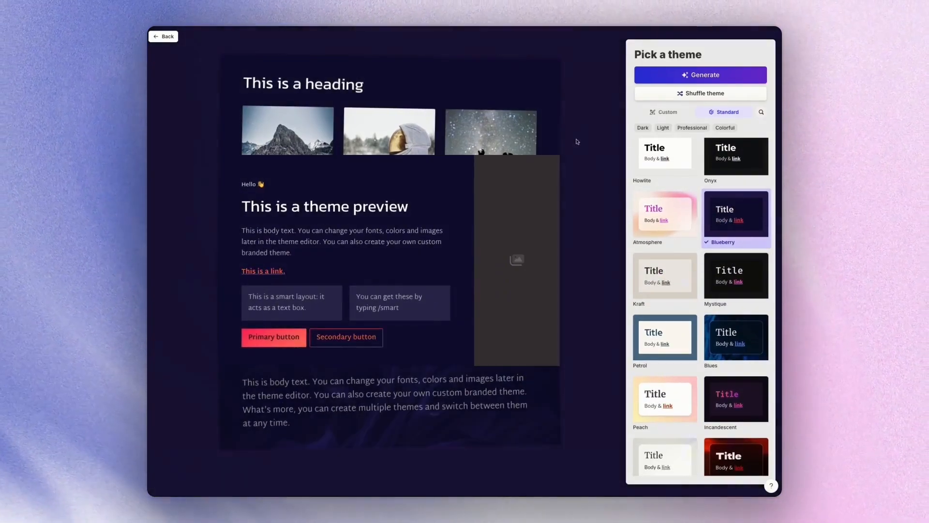
click(690, 76)
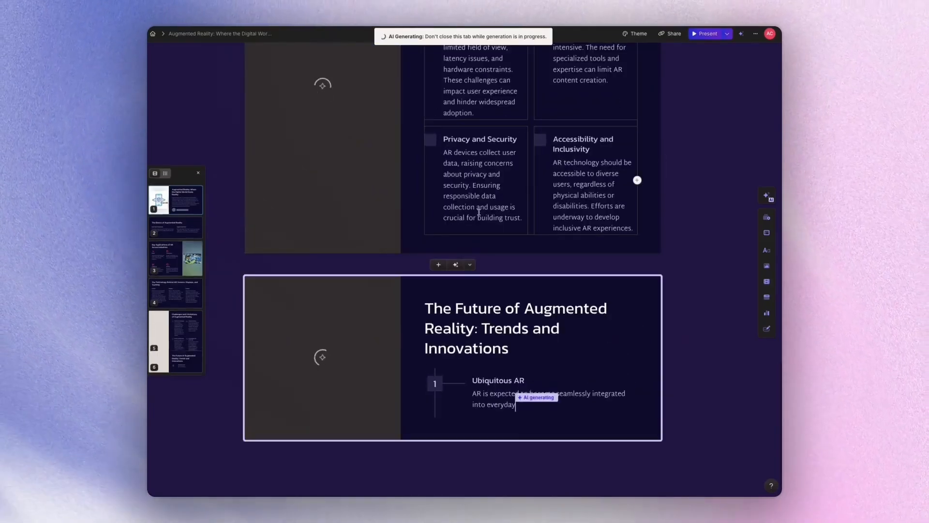
Review the generated augmented reality cards from the last one back to the first.
scroll(478, 212, down, 3)
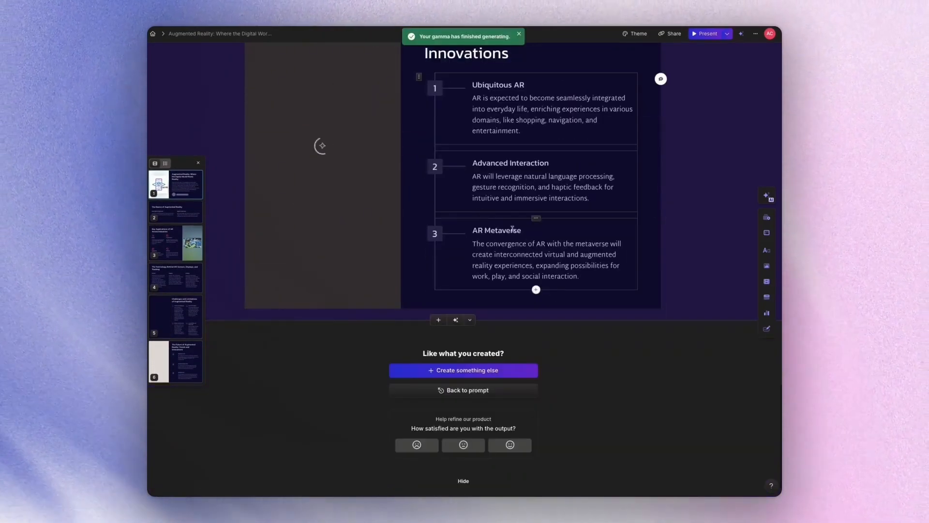
scroll(484, 223, up, 8)
scroll(489, 235, up, 15)
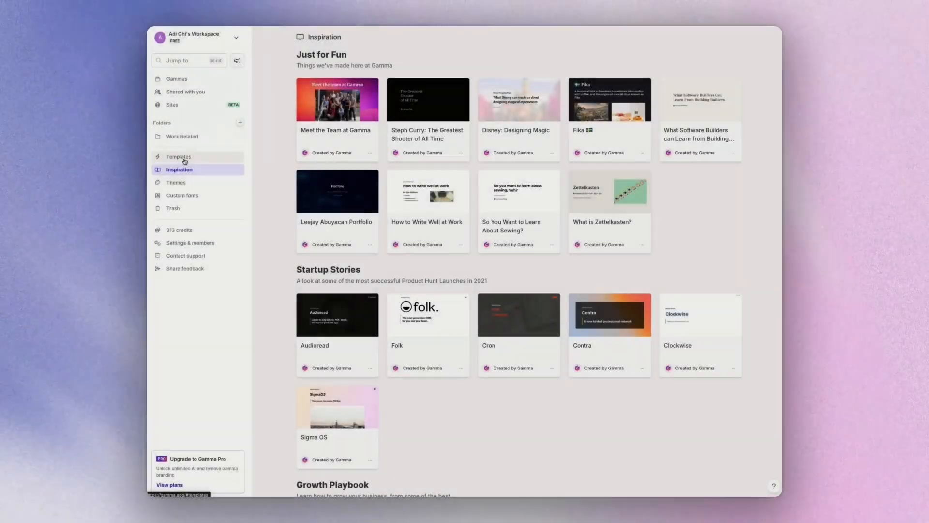
View the workspace's Templates and Inspiration galleries, and open the Themes library.
click(184, 159)
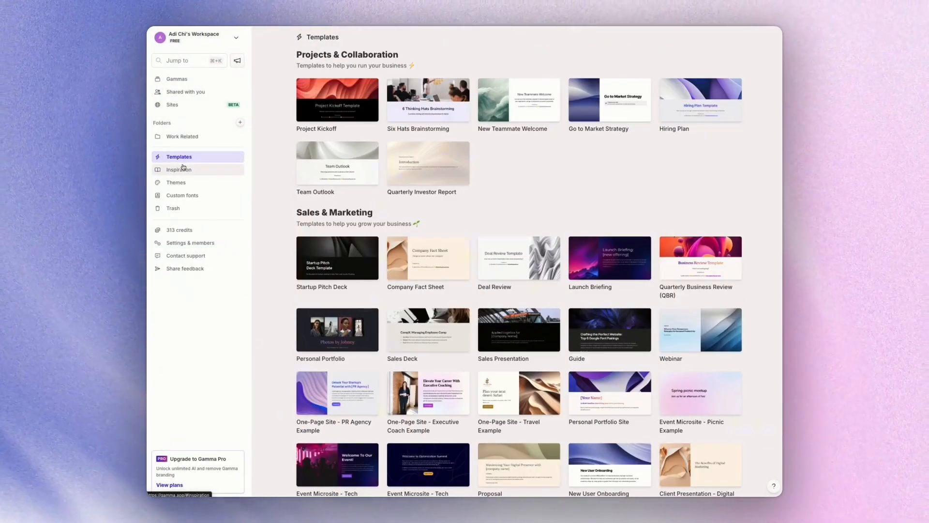
click(183, 168)
click(180, 184)
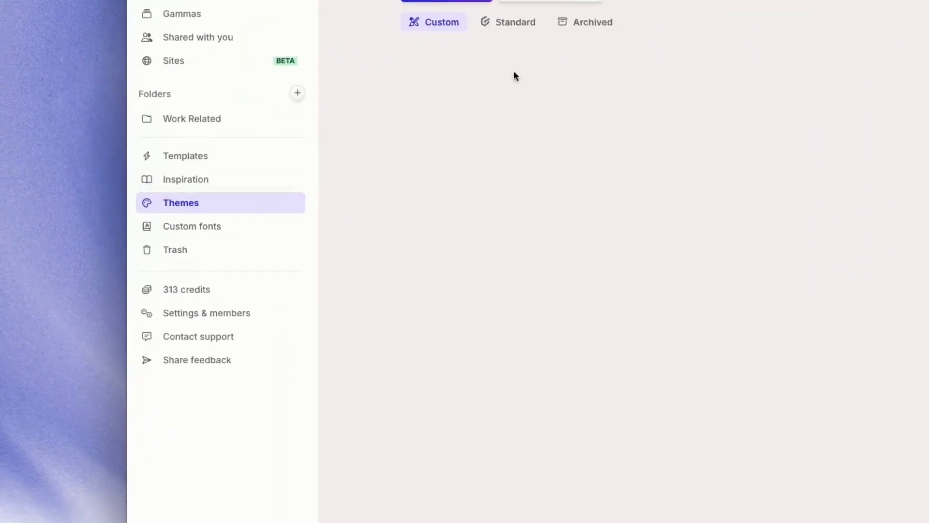
Look through the Standard themes in the library, and return to the Custom themes.
click(352, 86)
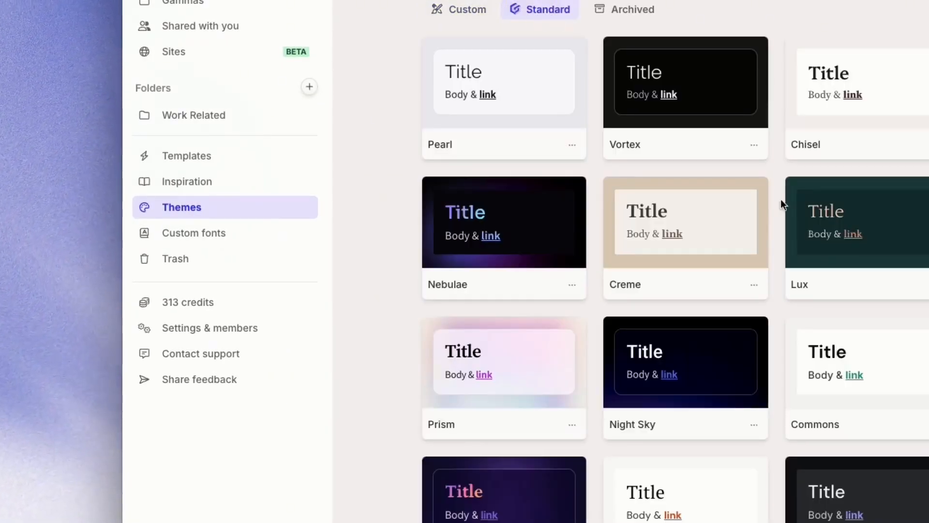
scroll(809, 221, down, 10)
scroll(809, 220, up, 15)
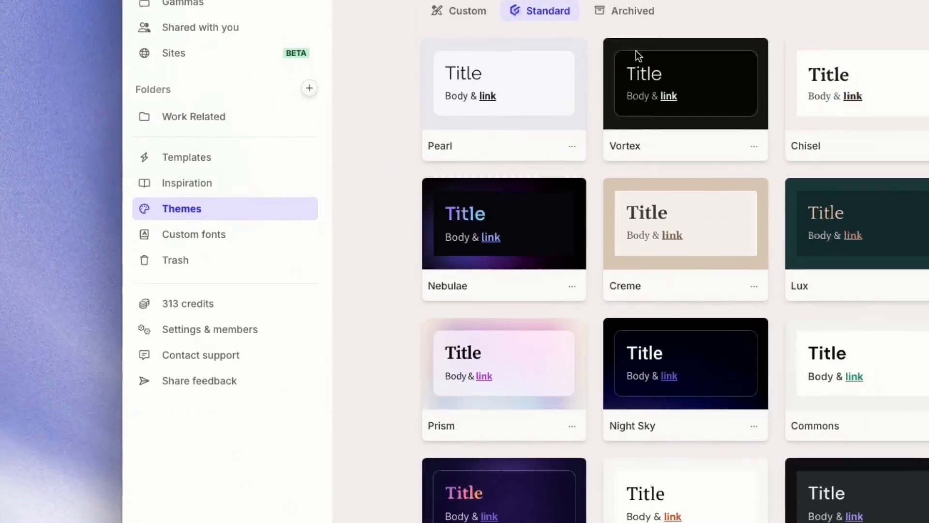
click(457, 12)
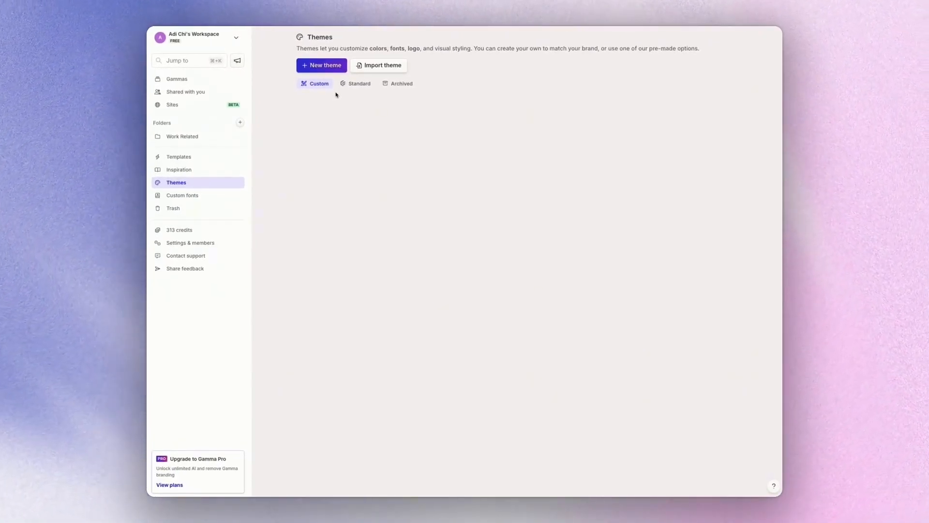
Start building a new theme with the step-by-step builder, and compare the current page and test page previews.
click(330, 66)
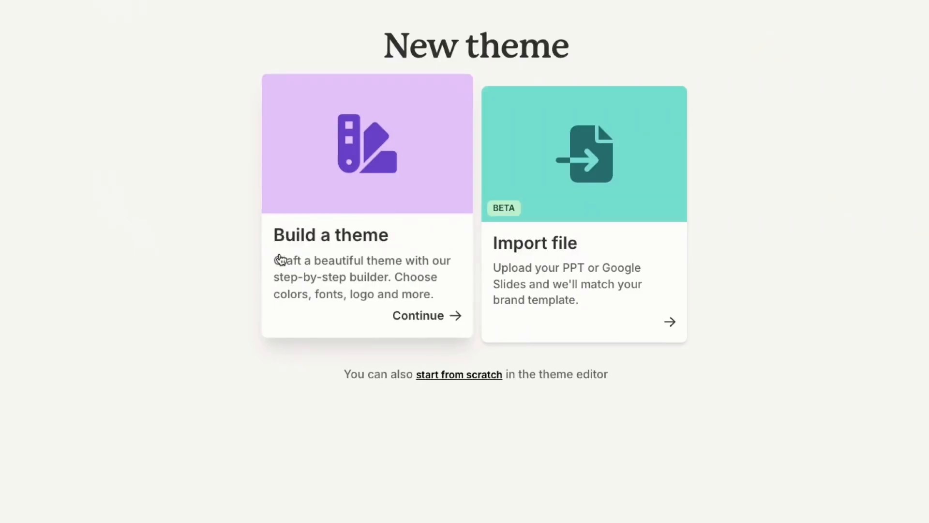
click(330, 245)
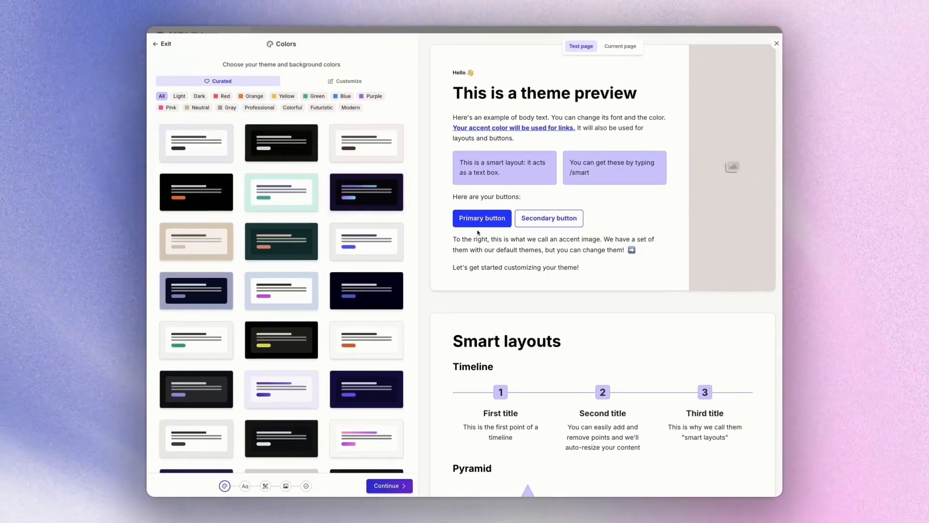
click(619, 47)
click(581, 47)
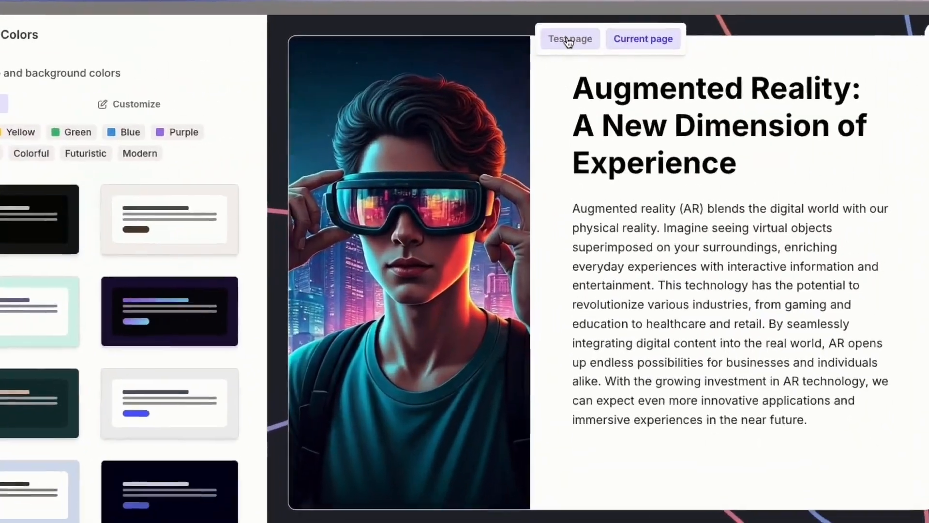
Try the dark blue-to-pink gradient and dark blue-to-purple gradient palettes on the new theme, and apply the coral red palette.
scroll(264, 443, down, 5)
scroll(121, 339, down, 10)
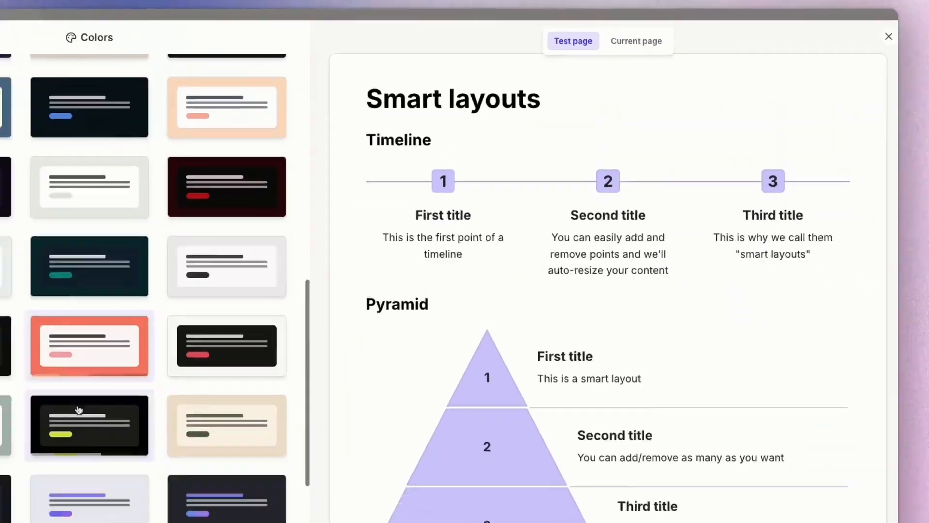
scroll(79, 410, down, 3)
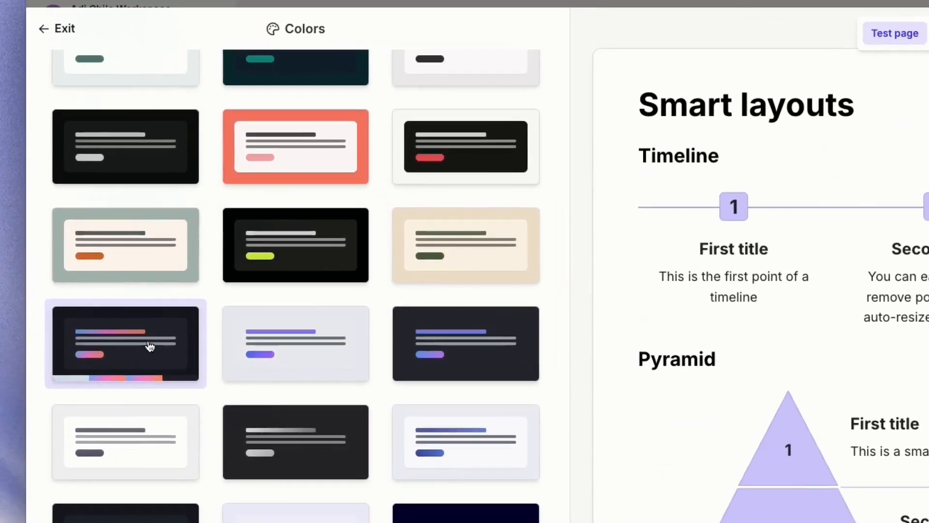
click(150, 346)
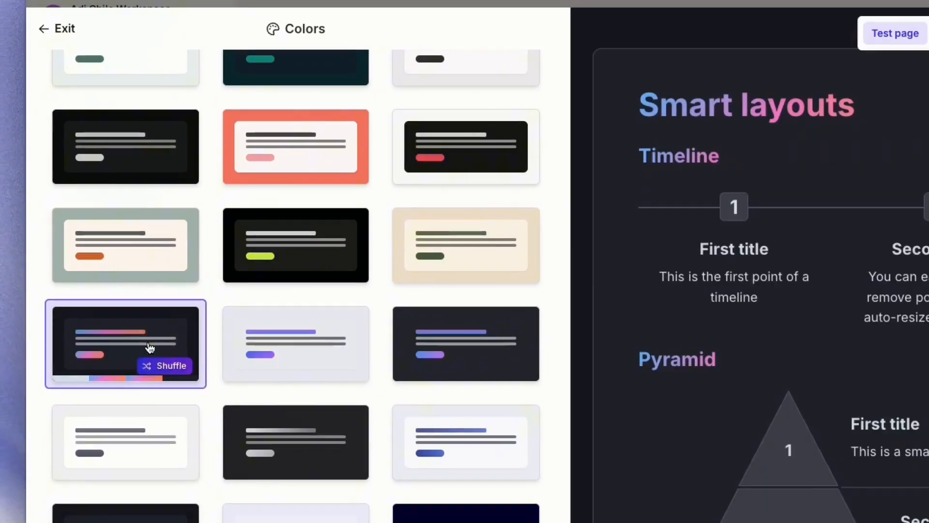
click(484, 348)
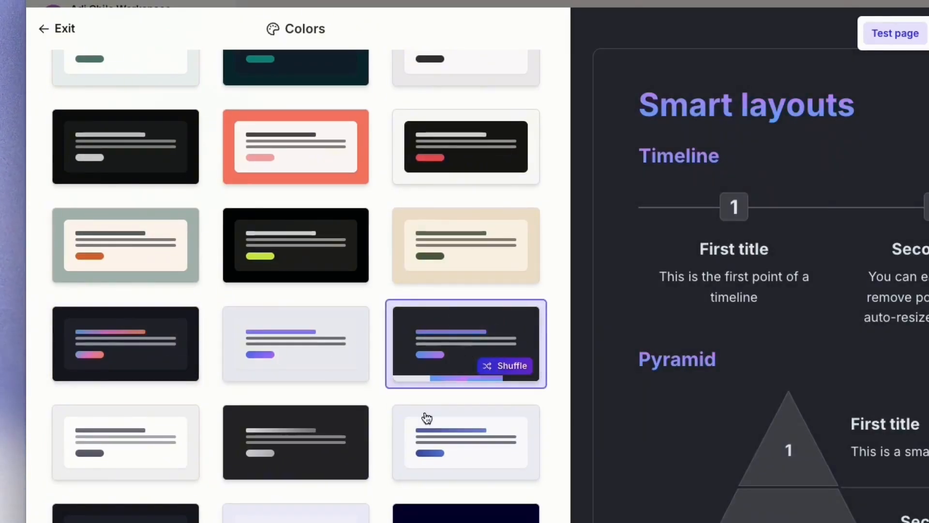
scroll(245, 429, up, 6)
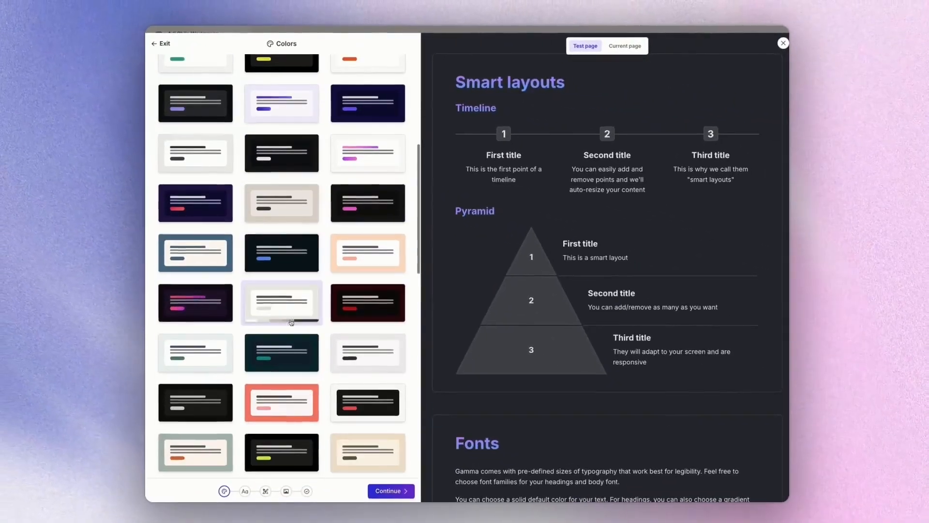
click(339, 147)
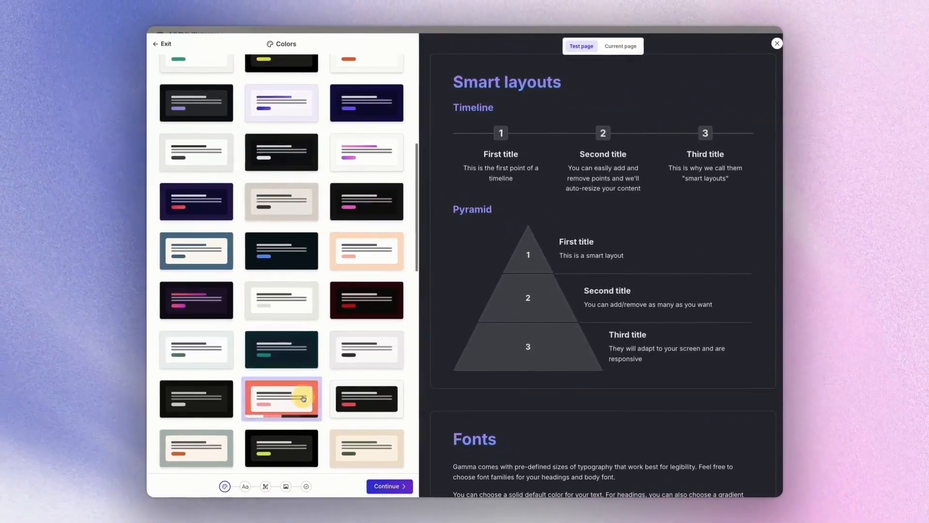
Browse the curated color palettes by category, and filter them to the Dark ones.
scroll(295, 386, up, 6)
click(236, 151)
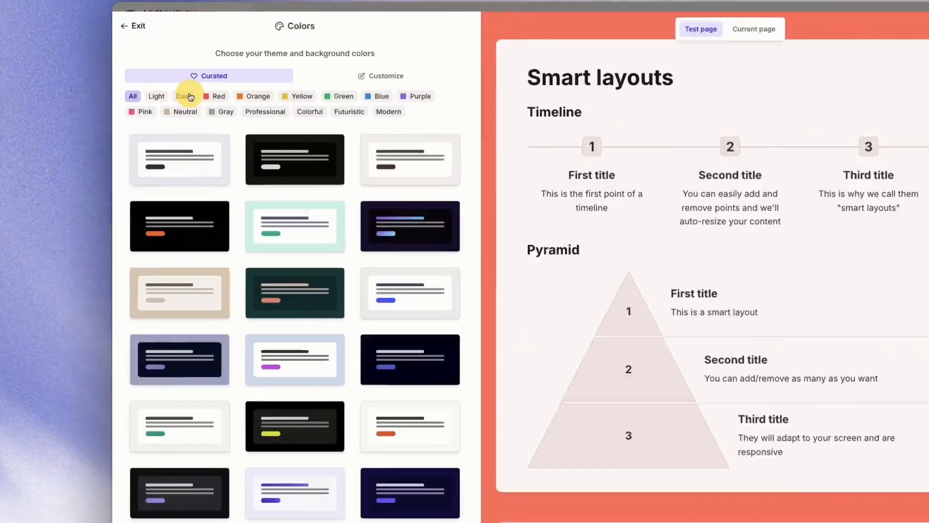
click(199, 95)
click(179, 95)
click(134, 99)
click(182, 98)
click(260, 99)
click(364, 98)
click(419, 100)
click(192, 99)
click(145, 102)
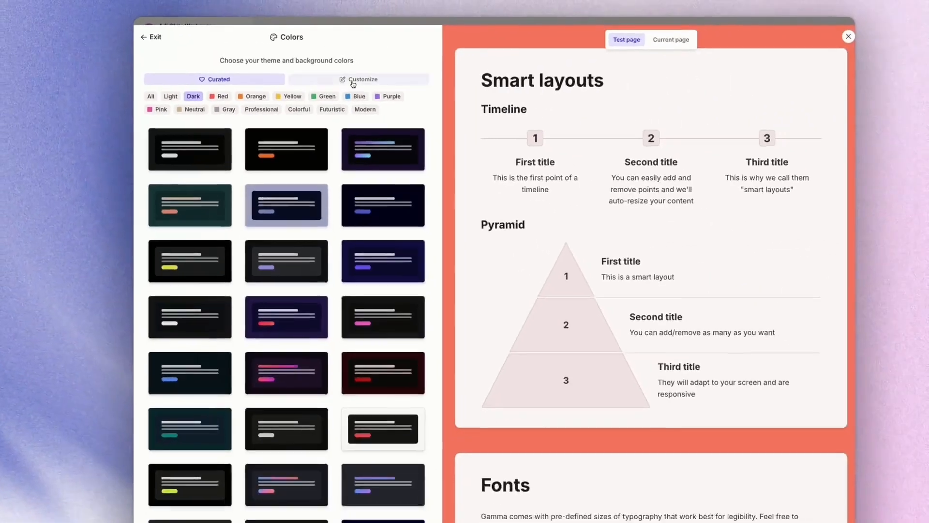
Set the theme's primary accent color to #FD0E0E in the custom color settings, and return to the curated palettes.
click(354, 80)
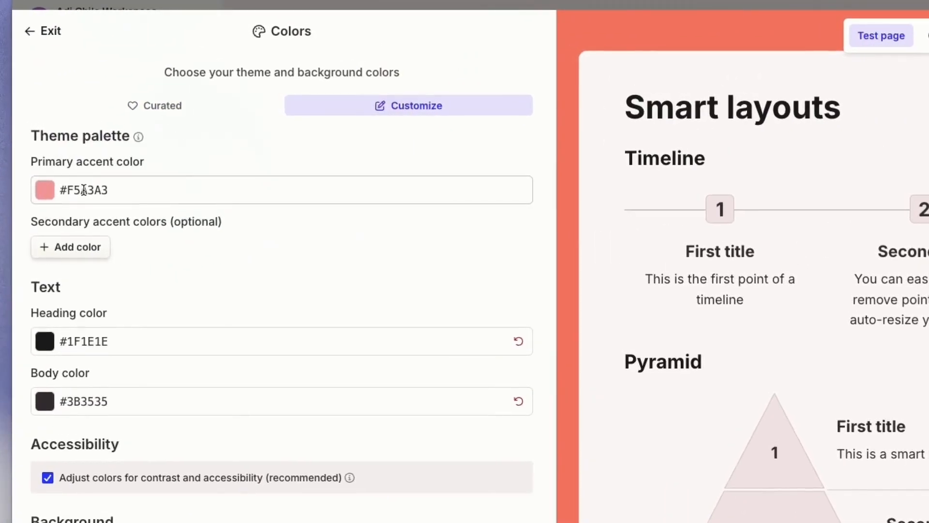
click(175, 126)
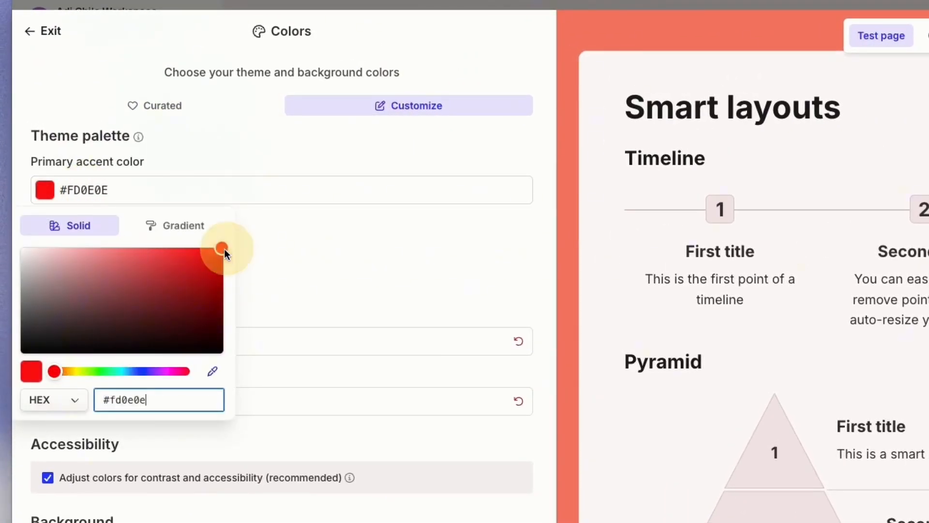
click(314, 275)
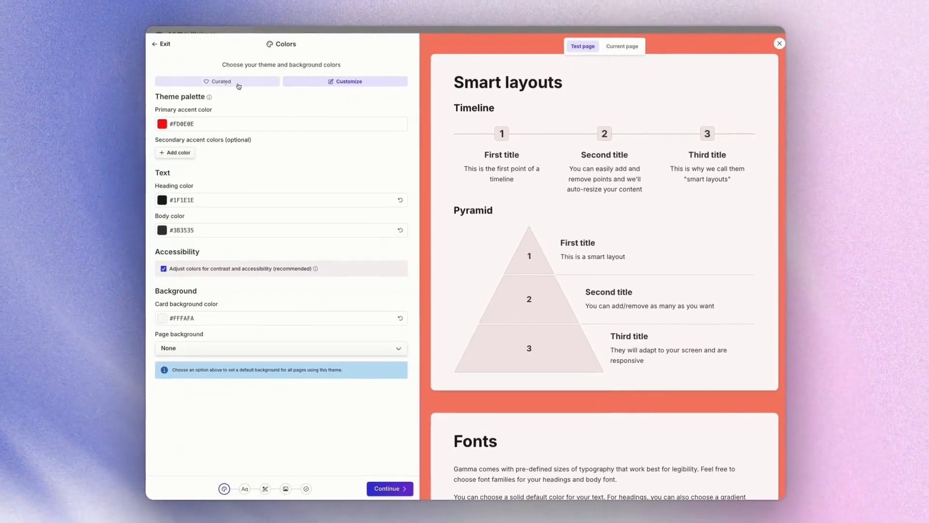
click(238, 85)
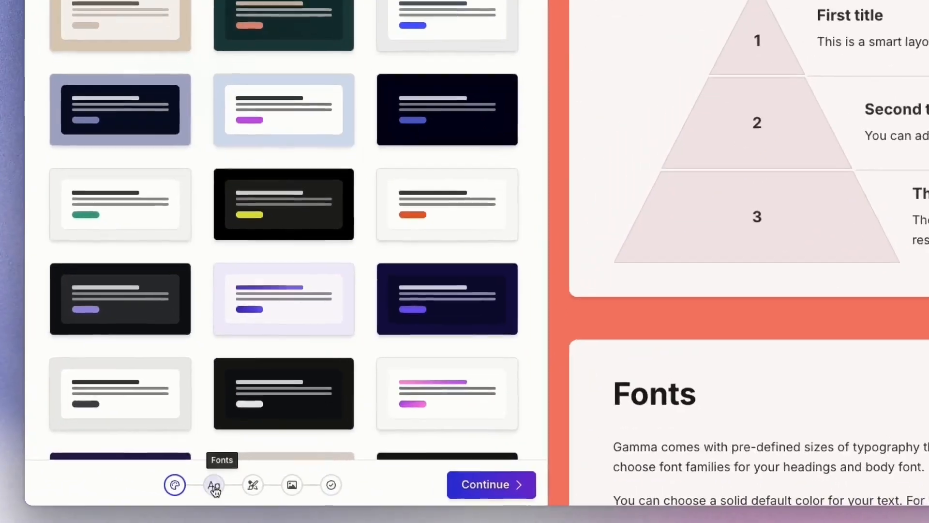
Look through the curated heading and body font pairings for the theme.
click(214, 487)
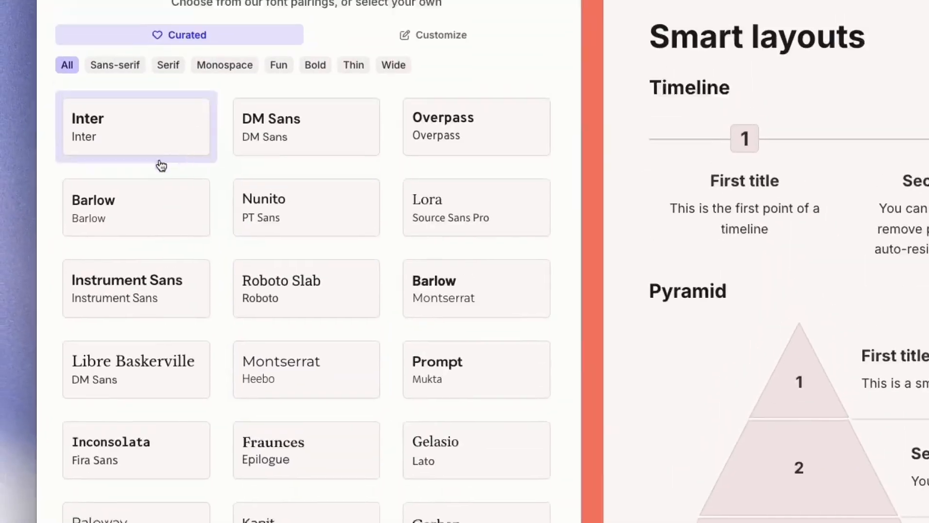
scroll(208, 330, down, 10)
scroll(208, 329, up, 10)
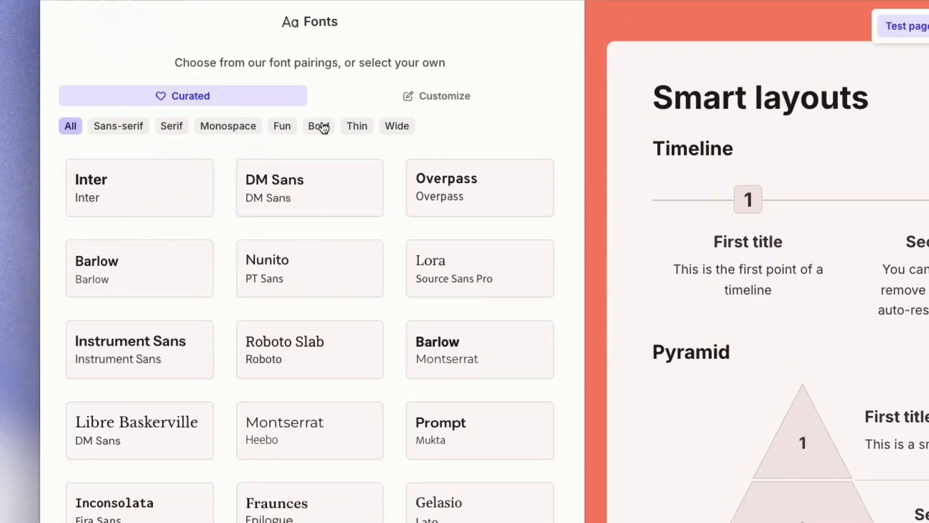
scroll(262, 492, down, 5)
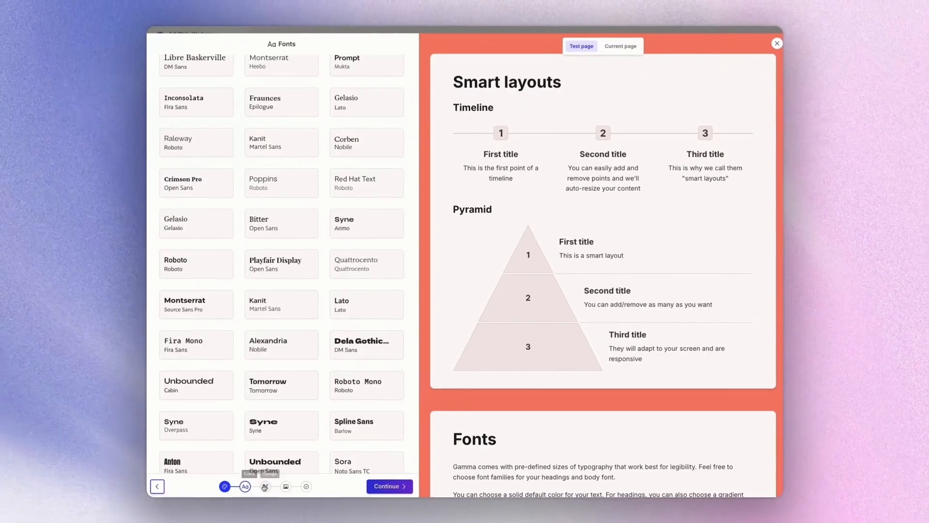
Try the Outline, Soft Cloud, Capsule and Rounded content styles on the theme, and apply the Flat style.
click(266, 487)
scroll(315, 301, up, 5)
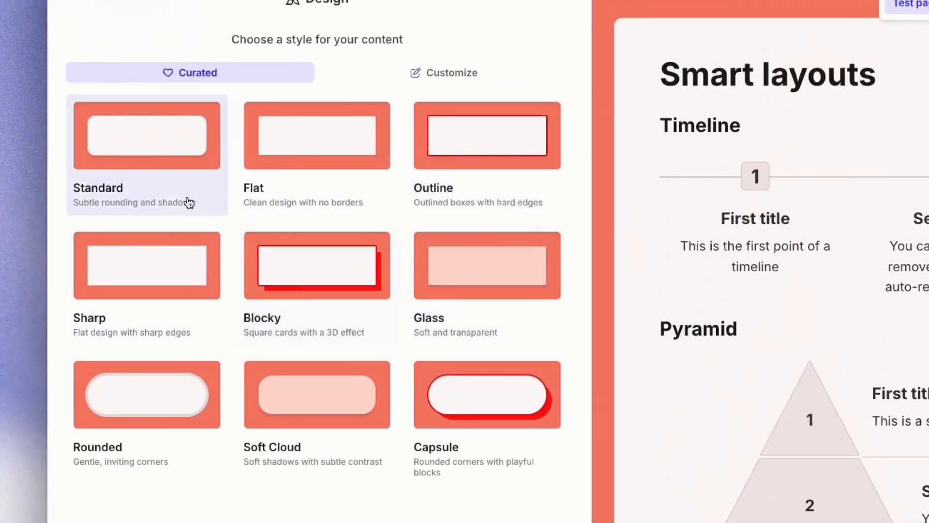
click(354, 193)
click(492, 194)
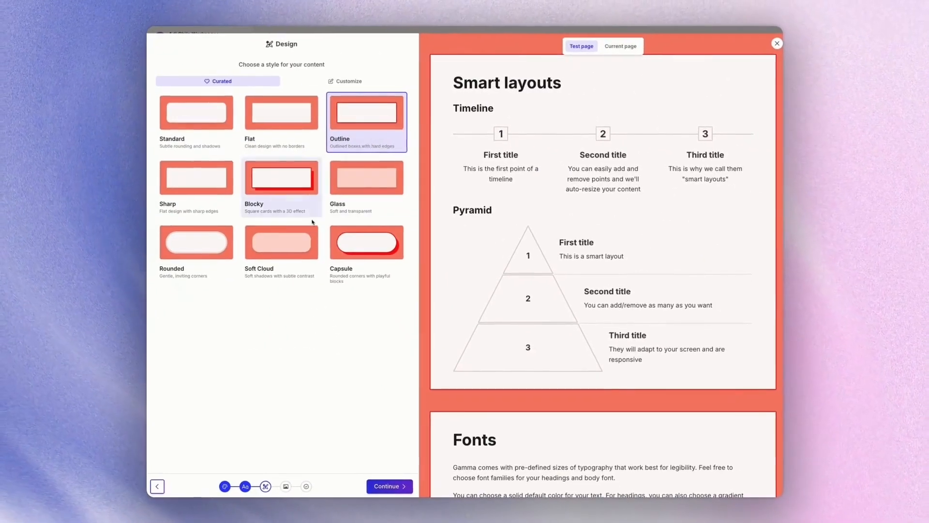
click(282, 244)
click(364, 243)
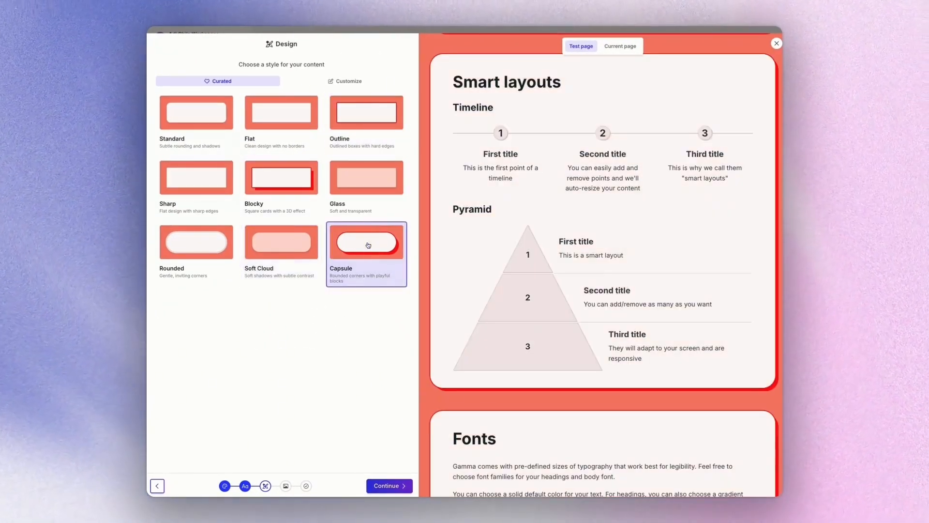
click(194, 242)
click(283, 121)
View the custom design options for blocks and content, buttons and links, and return to the card options.
click(331, 82)
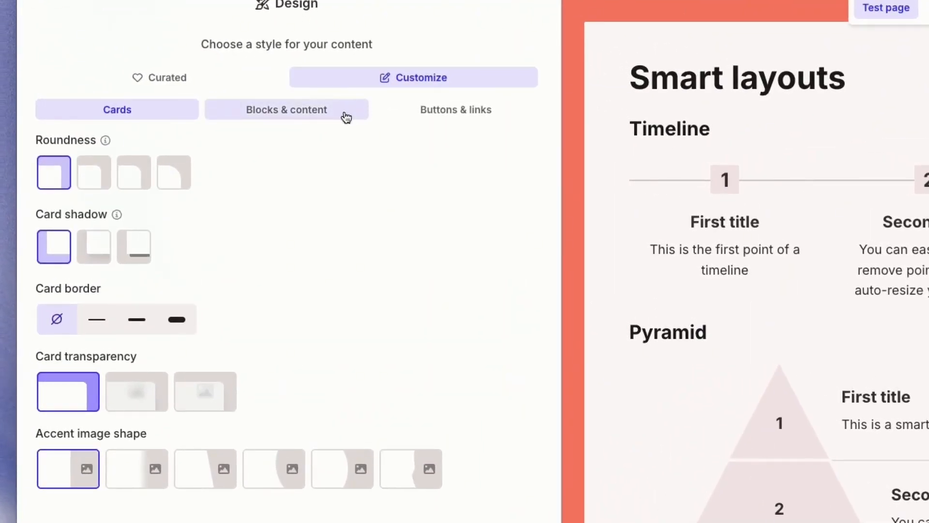
click(427, 108)
click(285, 110)
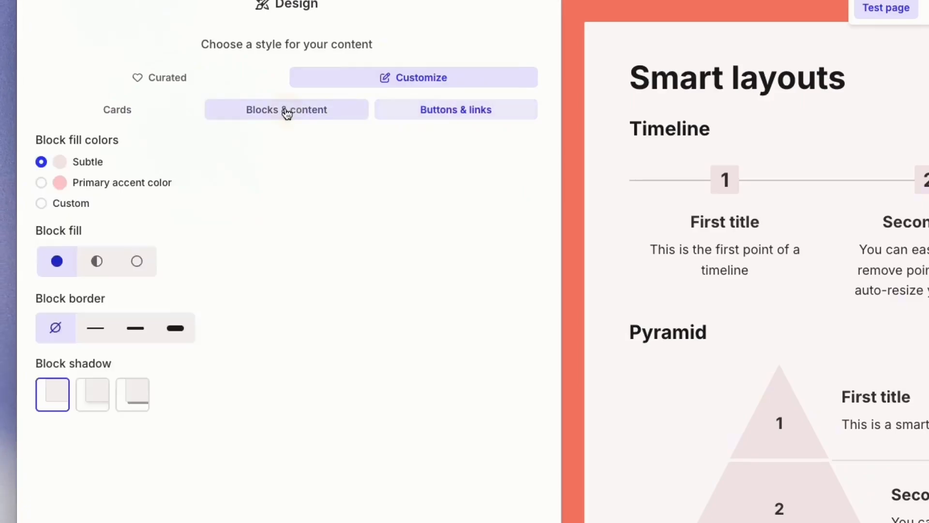
click(441, 115)
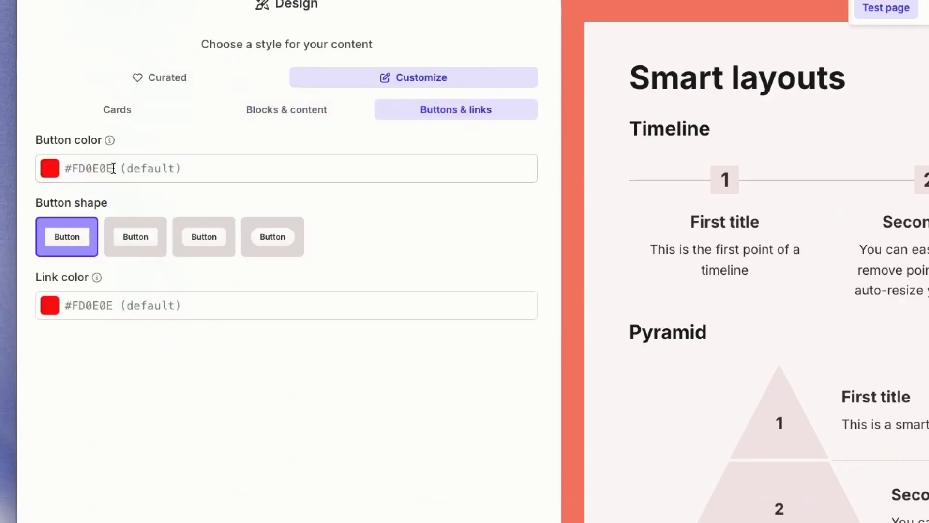
click(295, 112)
click(146, 117)
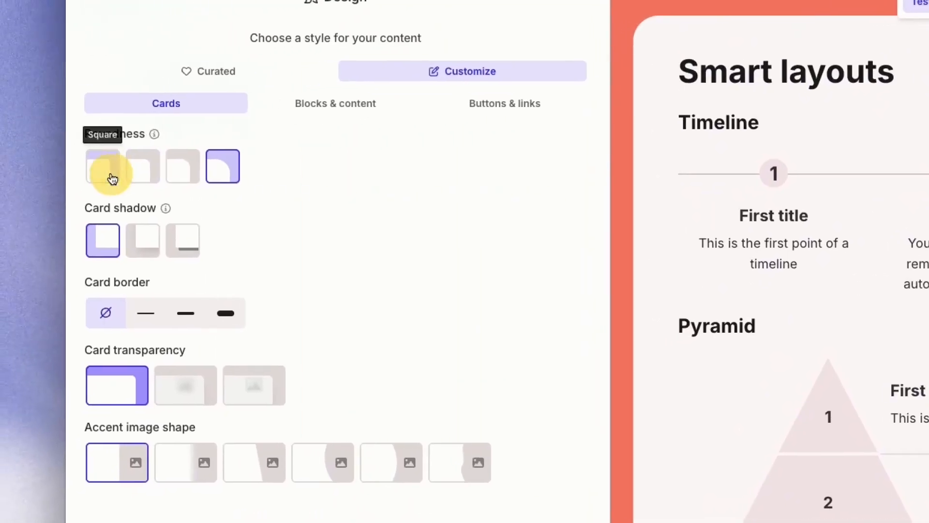
Give the cards the third of the four roundness levels, and keep them without a shadow after trying the soft one.
click(113, 167)
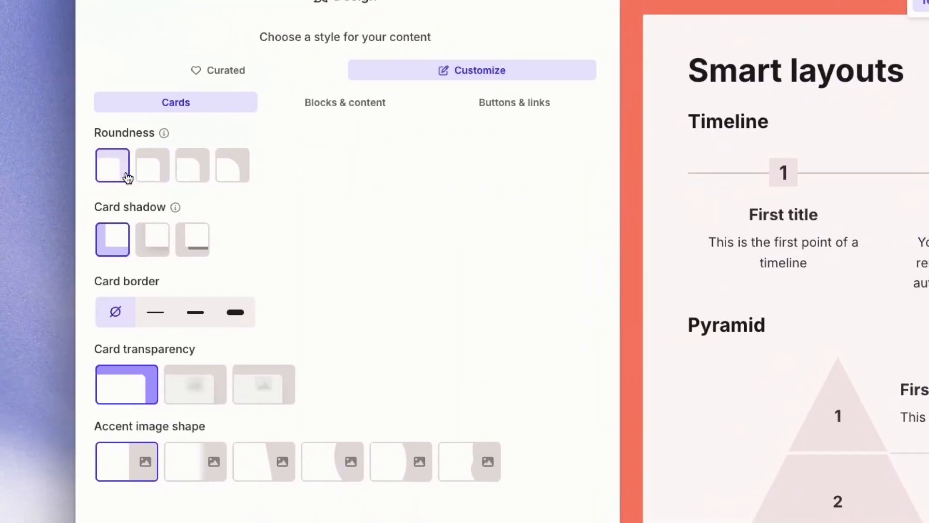
click(193, 167)
click(157, 248)
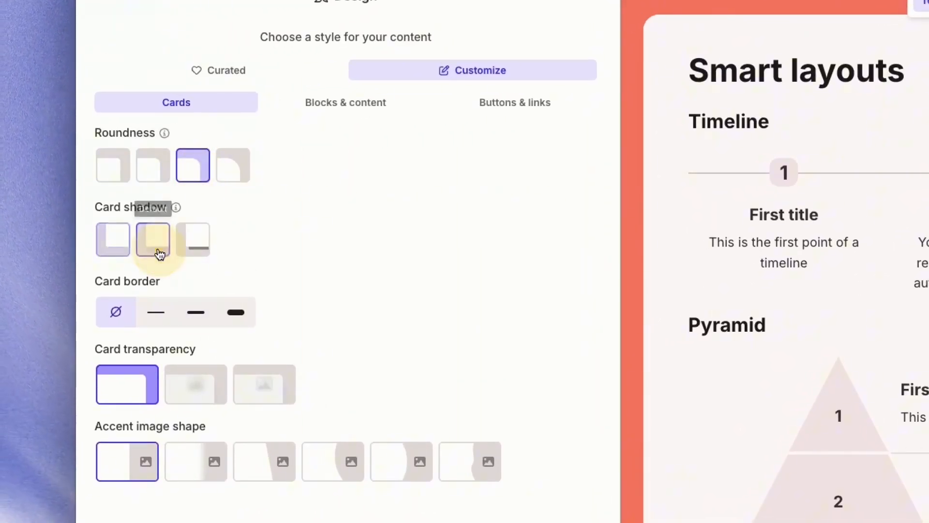
click(103, 248)
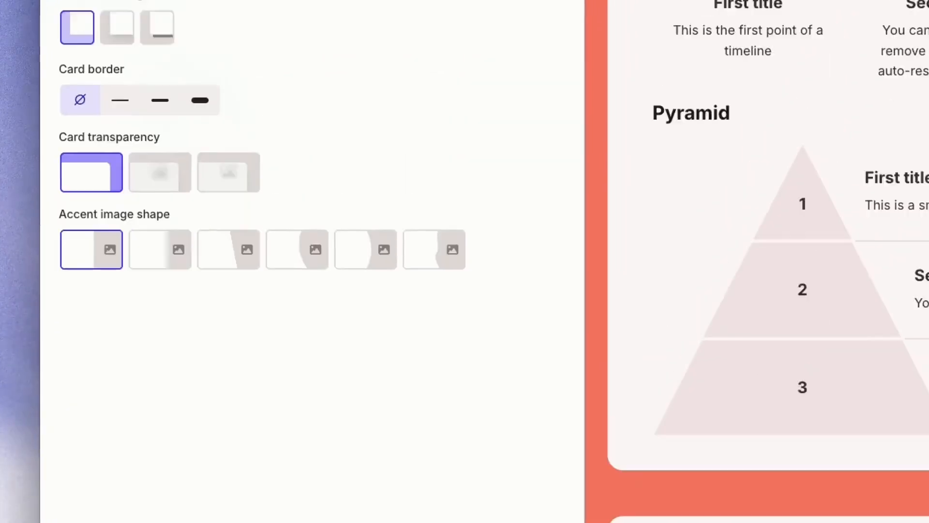
Finish the theme without a logo, saving it under the name Untitled theme.
click(550, 498)
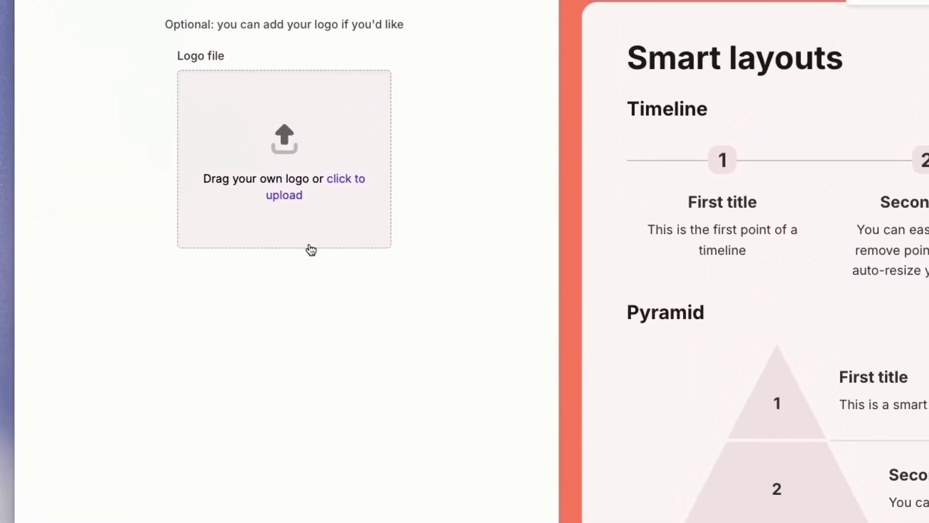
click(465, 520)
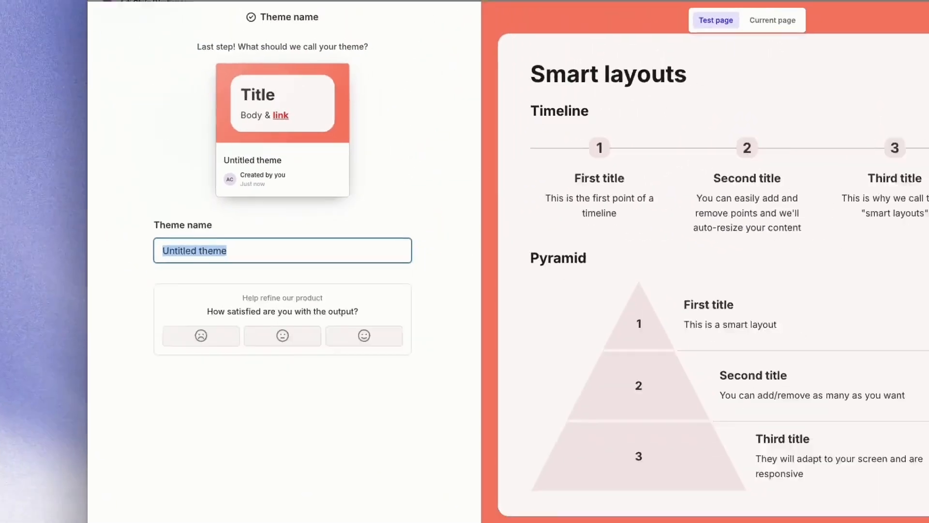
click(394, 498)
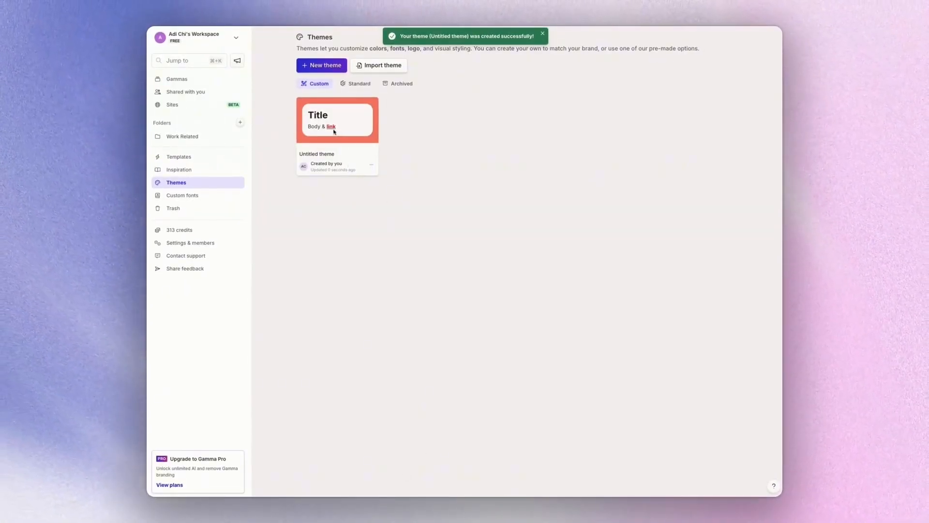
Try to upload a font family in the custom fonts library, and dismiss the Plus and Pro plan offers.
click(386, 218)
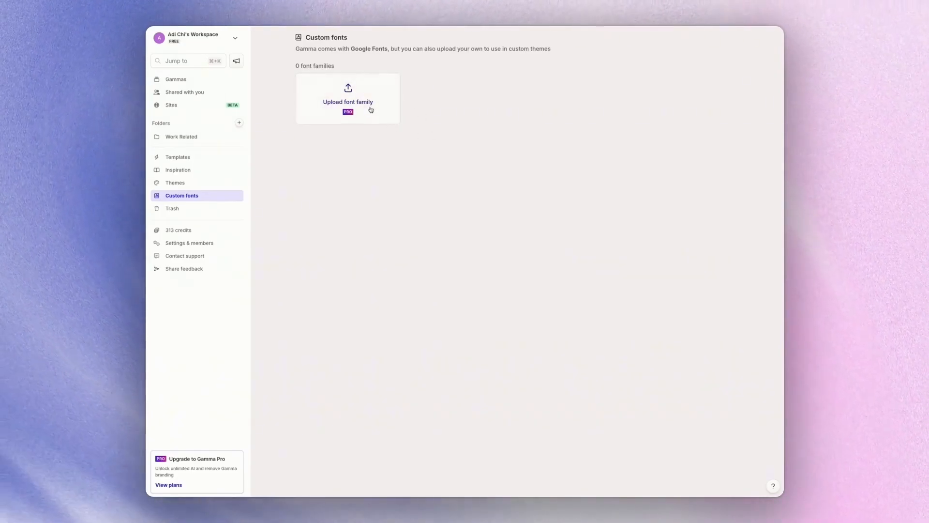
click(365, 103)
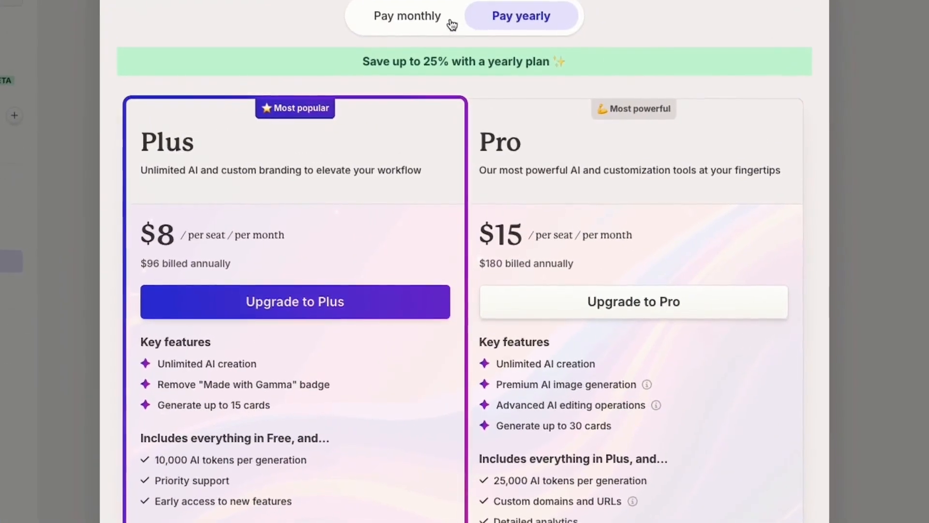
click(834, 10)
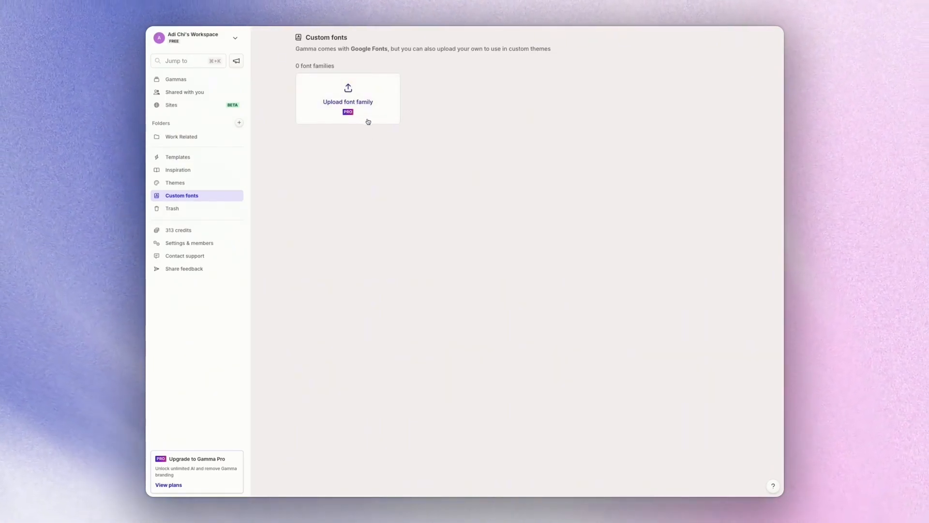
View the Templates gallery, and look through the Inspiration gallery down to the Growth Playbook examples.
click(188, 171)
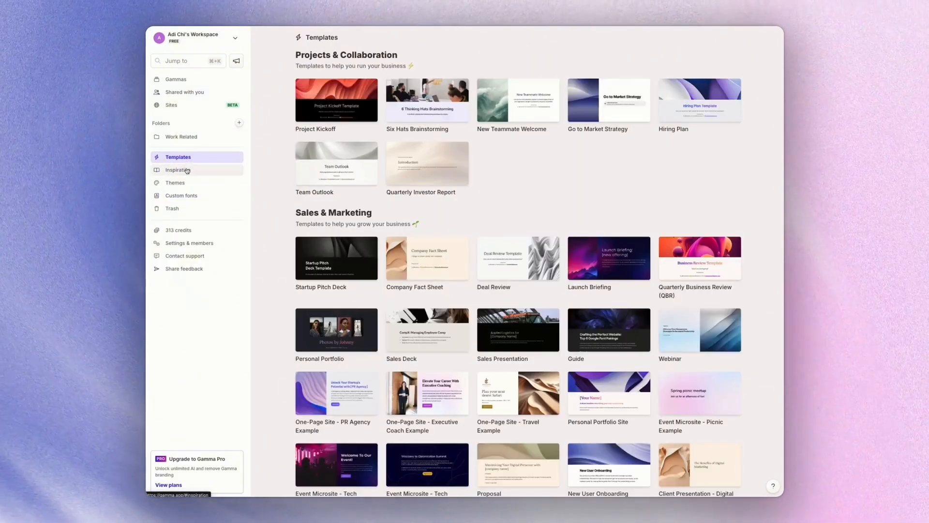
click(188, 171)
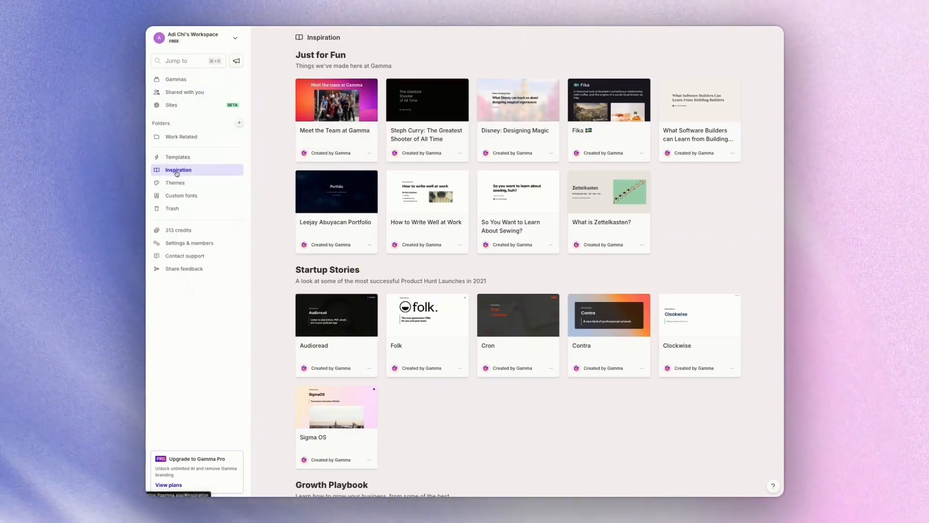
scroll(485, 214, down, 5)
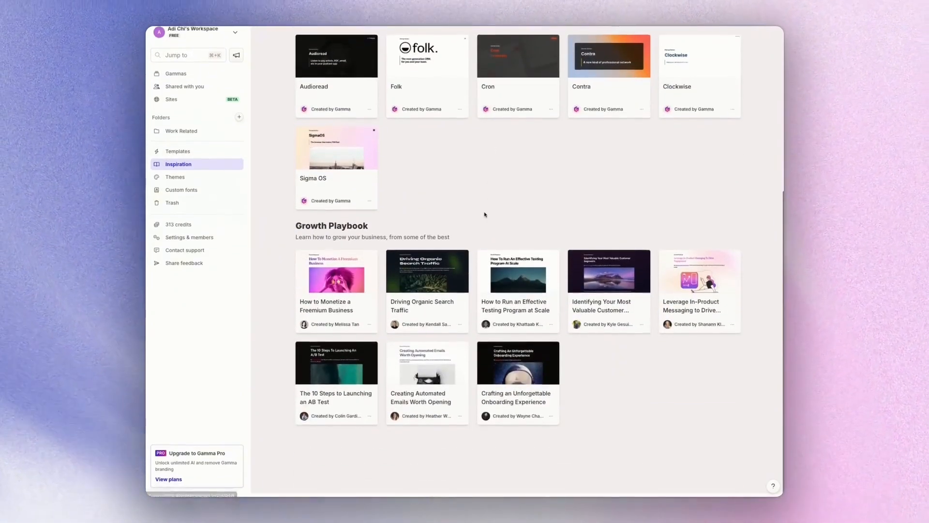
scroll(403, 266, up, 5)
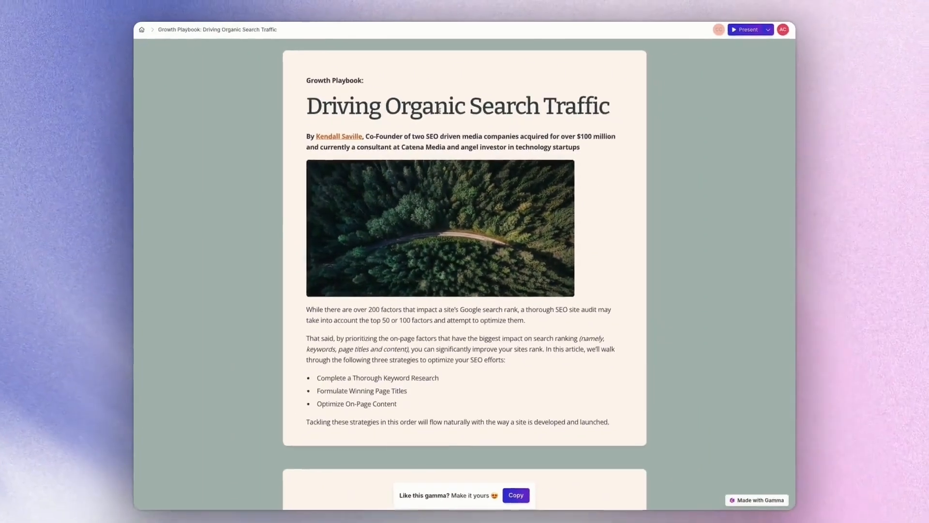
Look through the Growth Playbook example Driving Organic Search Traffic, and return to the Inspiration gallery.
scroll(417, 39, down, 15)
scroll(418, 34, down, 10)
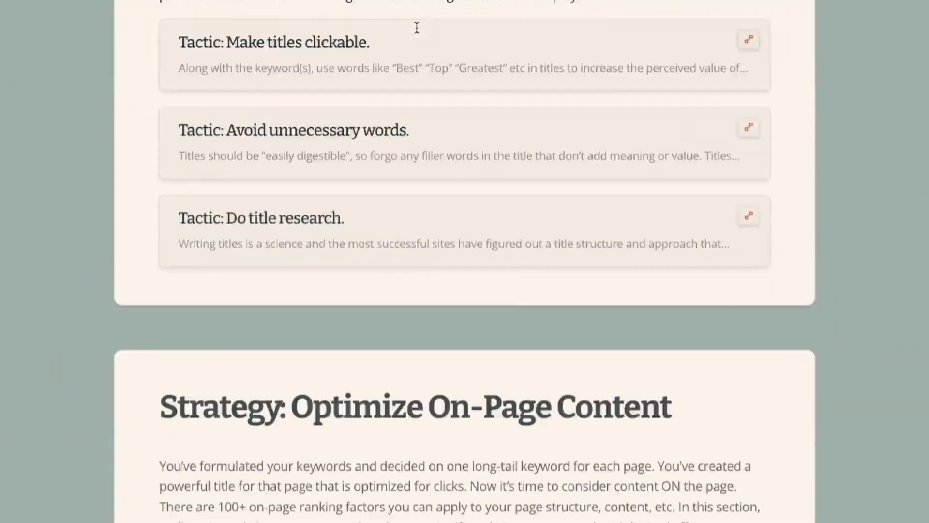
scroll(420, 32, up, 20)
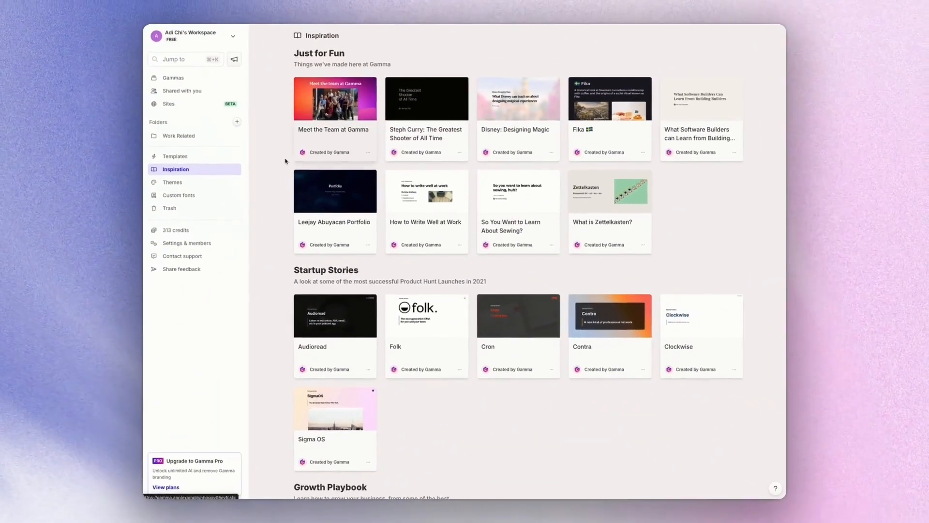
Browse the Templates gallery, and preview the cards of the Startup Pitch Deck template.
click(186, 160)
scroll(388, 139, down, 4)
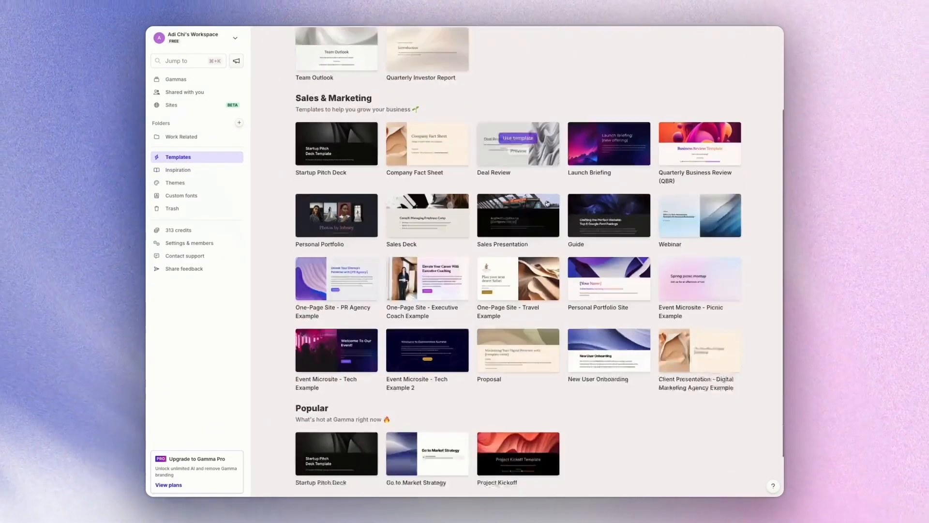
scroll(414, 236, up, 3)
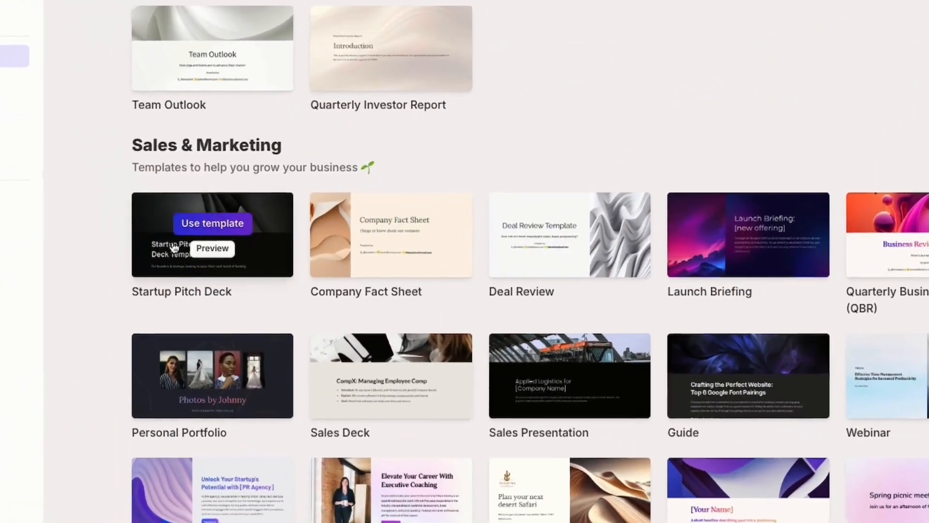
click(261, 256)
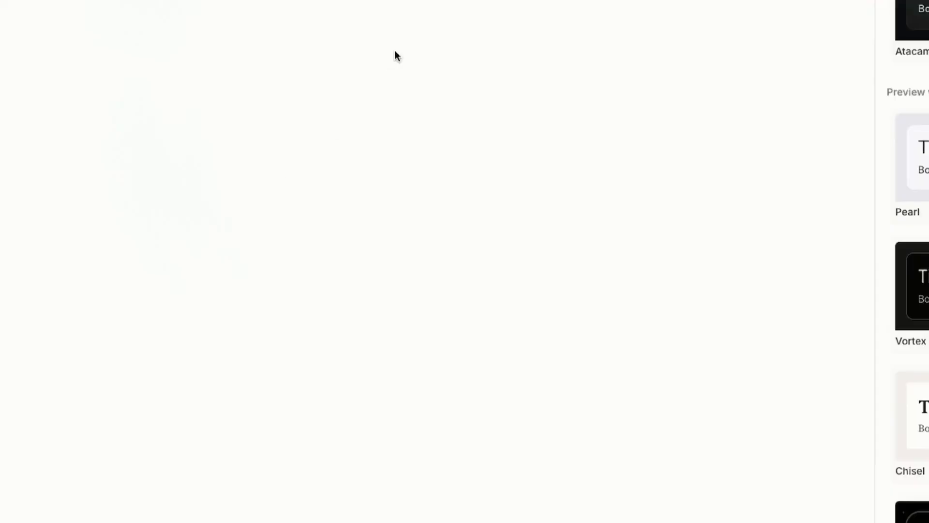
scroll(437, 159, down, 15)
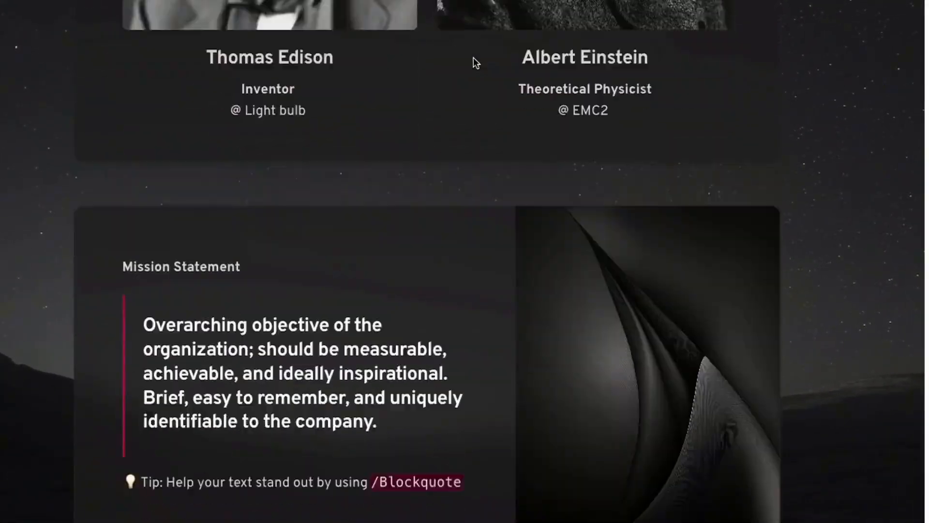
Preview the Startup Pitch Deck template's mission statement and company one-liner cards.
scroll(476, 62, down, 20)
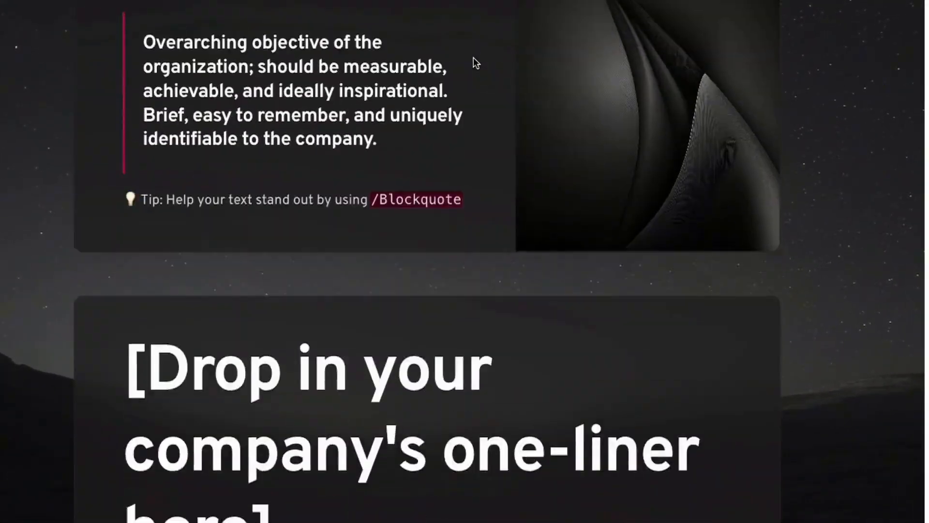
scroll(473, 59, up, 15)
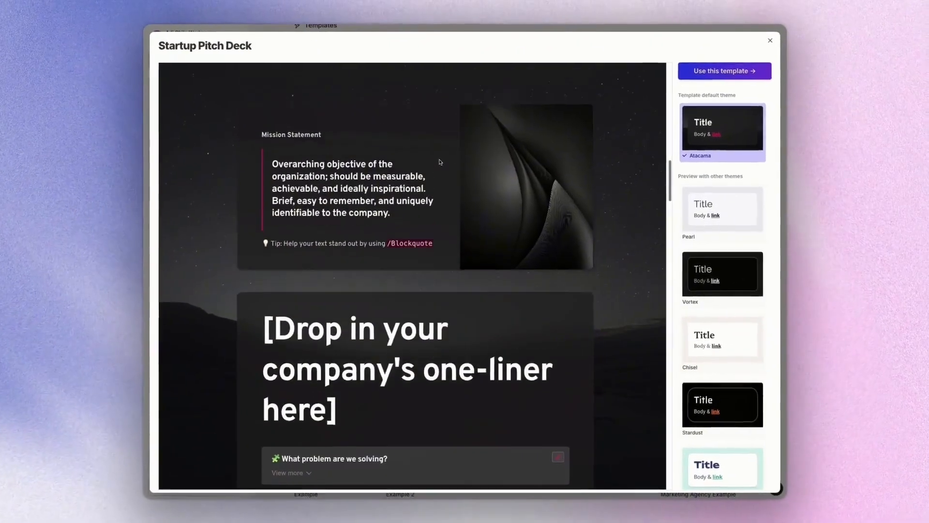
scroll(439, 161, up, 10)
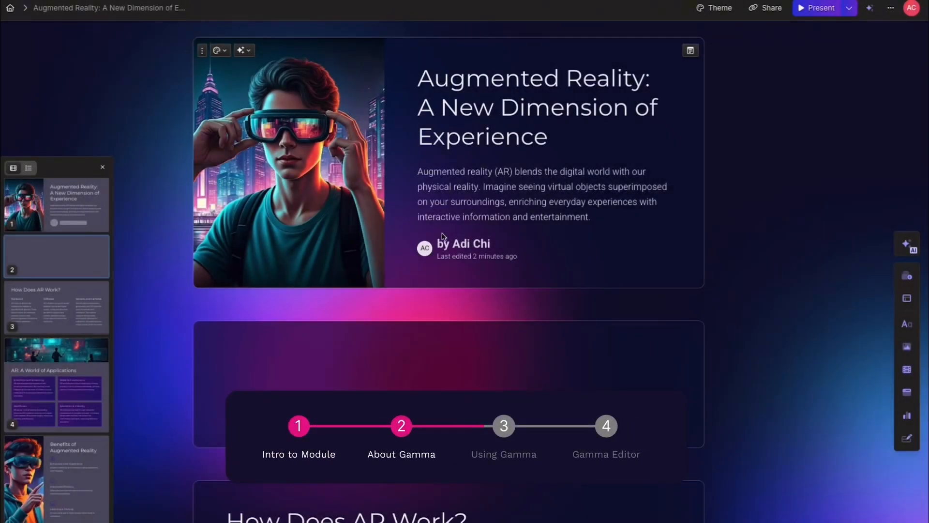
Look over the Augmented Reality: A New Dimension of Experience presentation, jumping between its cards through the filmstrip thumbnails.
scroll(442, 236, down, 5)
scroll(437, 233, up, 5)
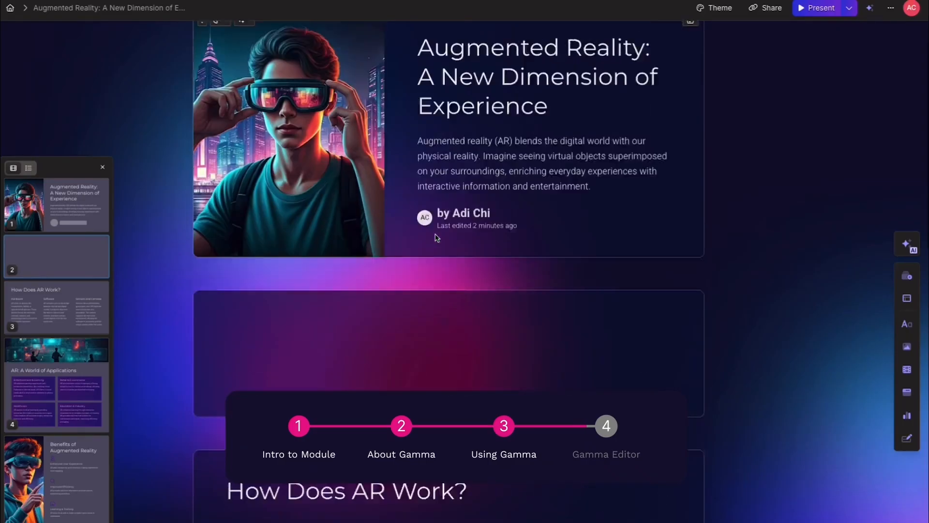
scroll(387, 238, down, 3)
scroll(385, 238, up, 3)
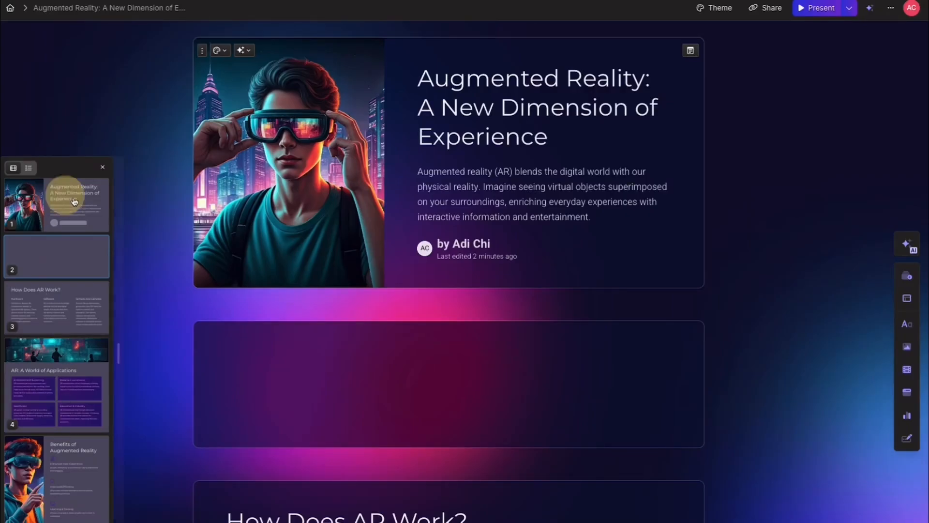
click(59, 325)
click(62, 363)
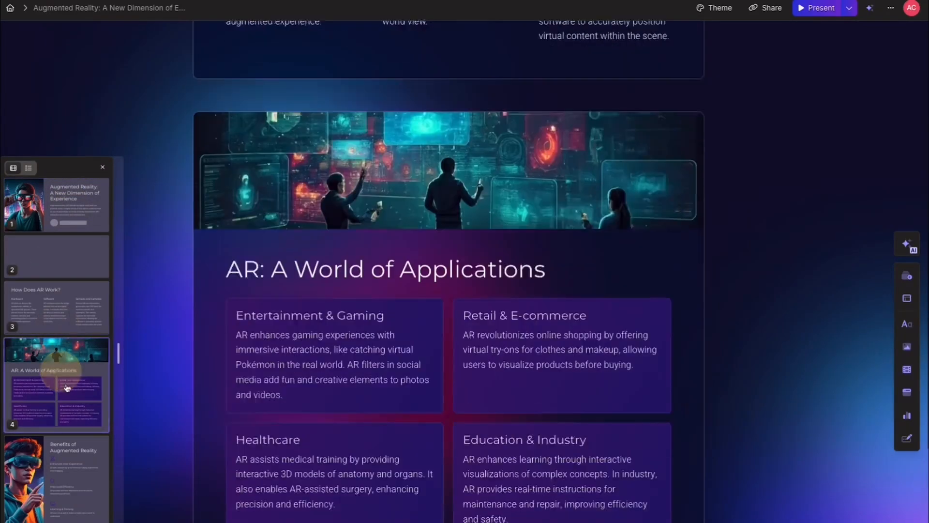
click(70, 427)
click(76, 462)
click(83, 235)
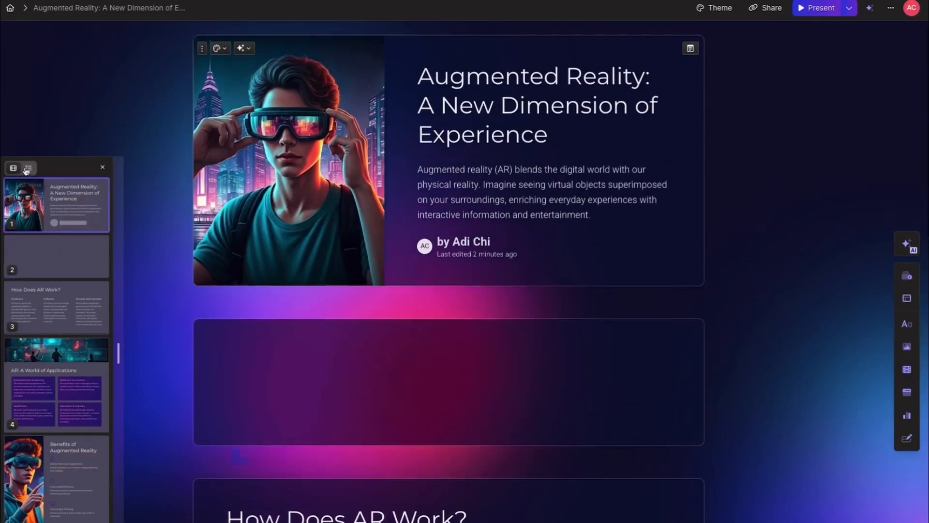
View the card overview as a list of titles, and return it to the filmstrip view.
click(22, 168)
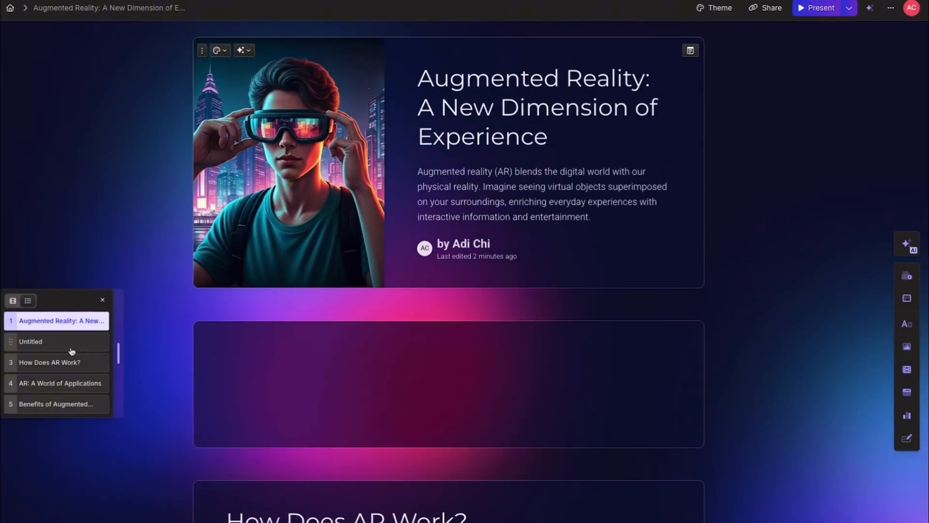
click(12, 300)
drag(117, 348, 160, 347)
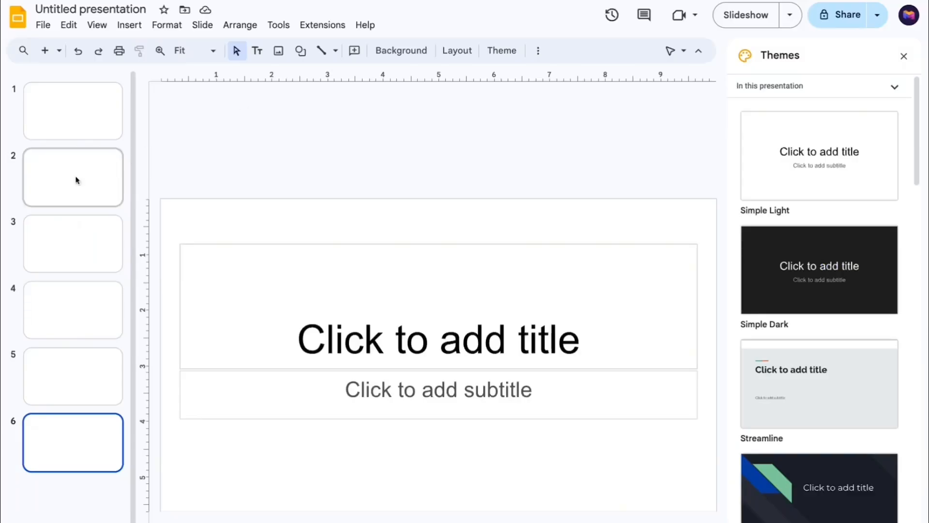
Switch to Google Slides to examine the slide thumbnails of the untitled presentation, and return to the Gamma presentation.
click(79, 133)
click(71, 196)
click(70, 290)
click(72, 345)
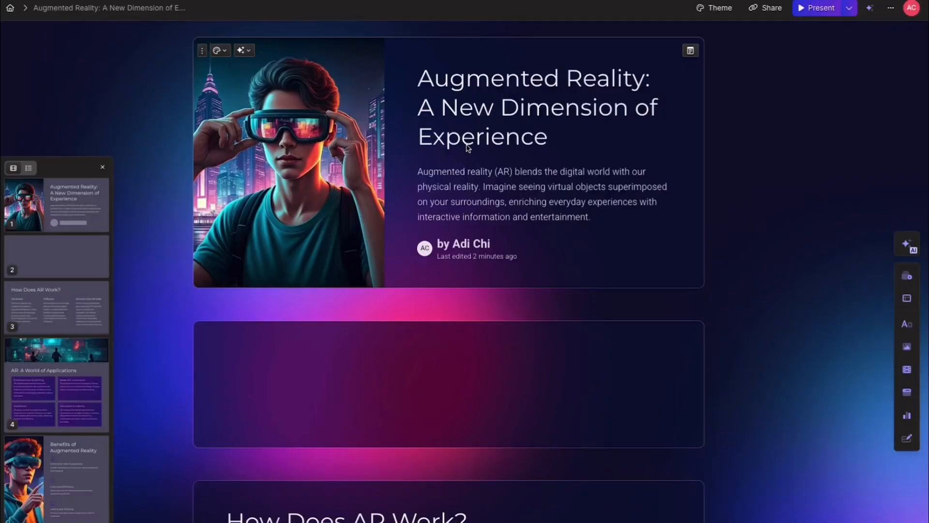
scroll(467, 146, down, 3)
scroll(467, 145, up, 3)
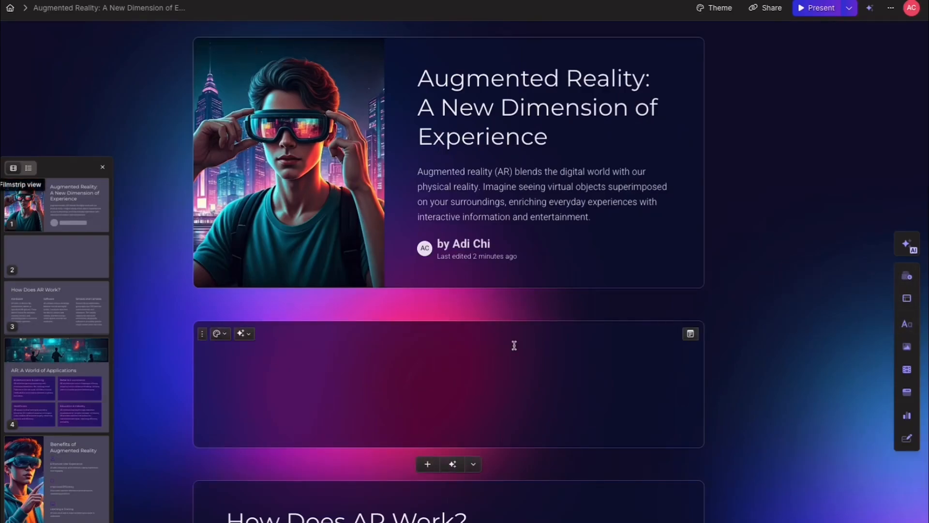
Examine the empty two-column second card, and insert a blank card directly after the title card.
scroll(514, 345, down, 1)
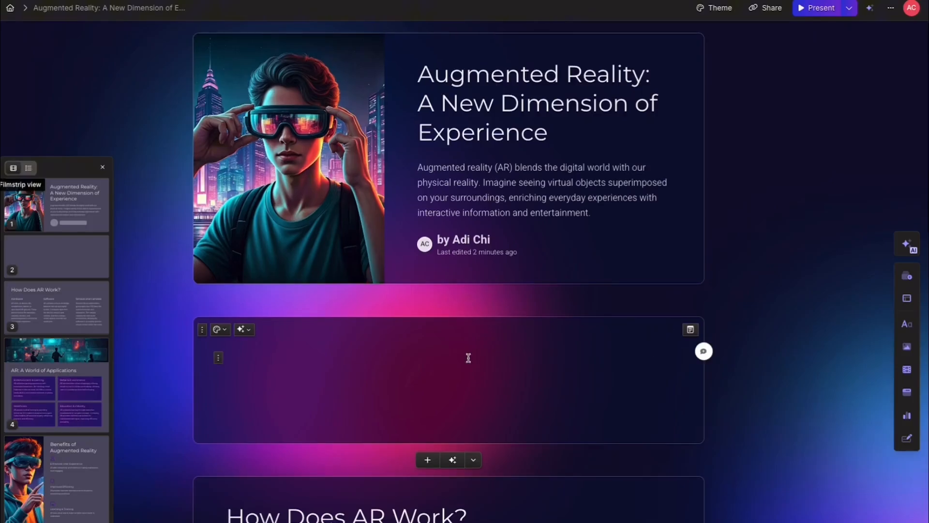
click(379, 376)
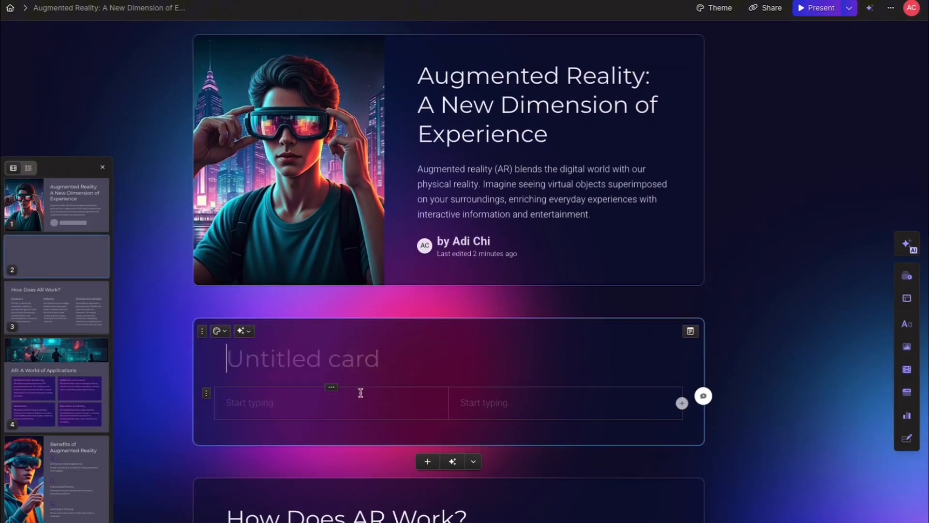
click(367, 378)
click(469, 356)
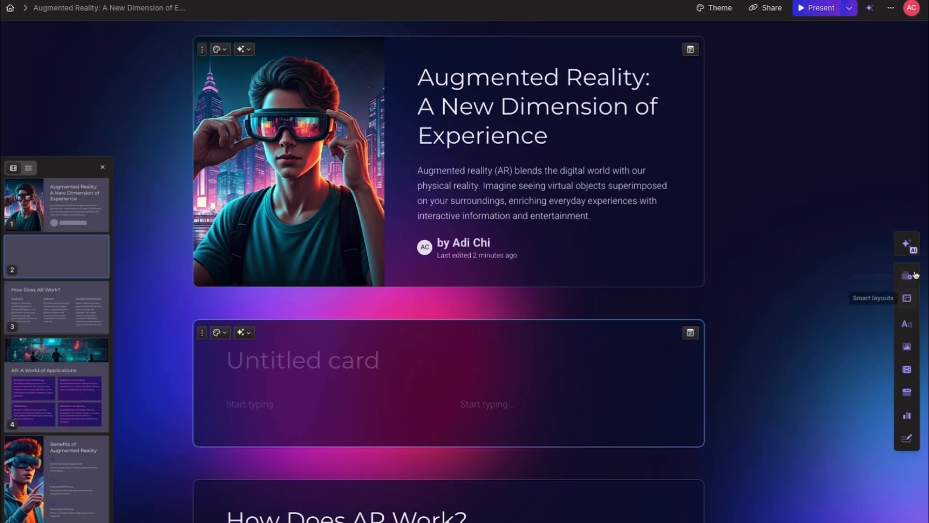
mouse_move(637, 305)
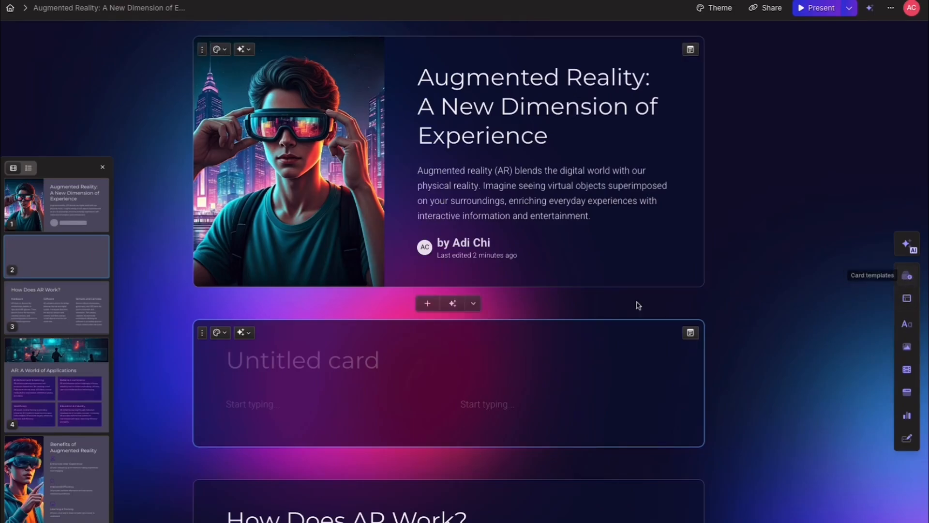
click(428, 304)
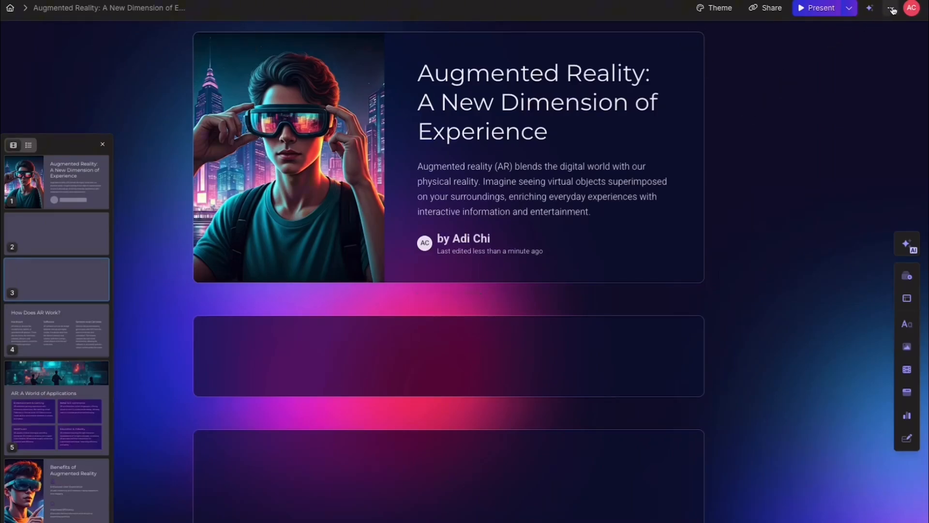
View the presentation's additional options in Gamma, and compare them with the file options of the untitled Google Slides presentation.
click(890, 9)
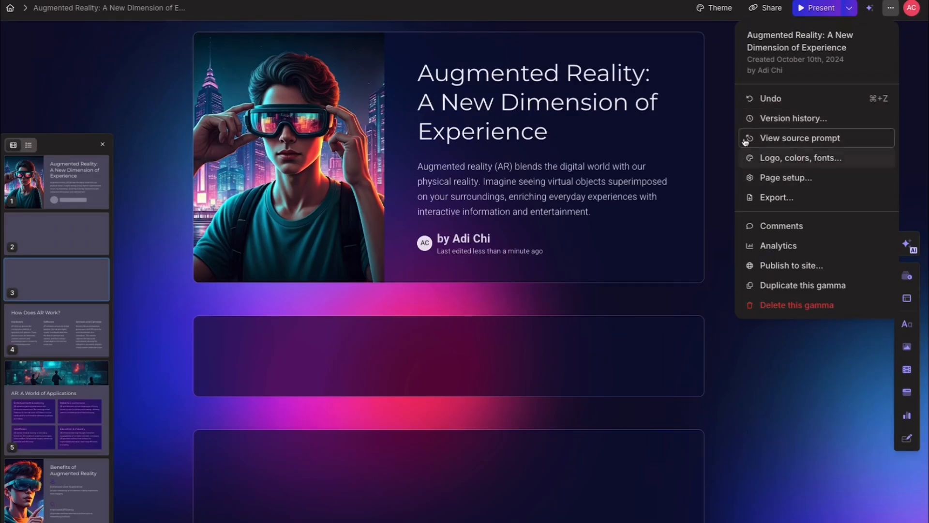
click(712, 107)
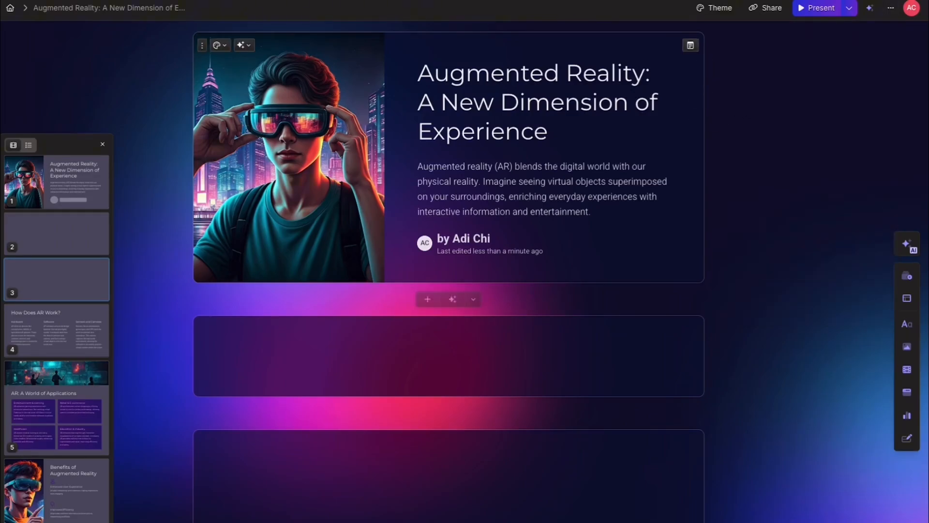
click(678, 1)
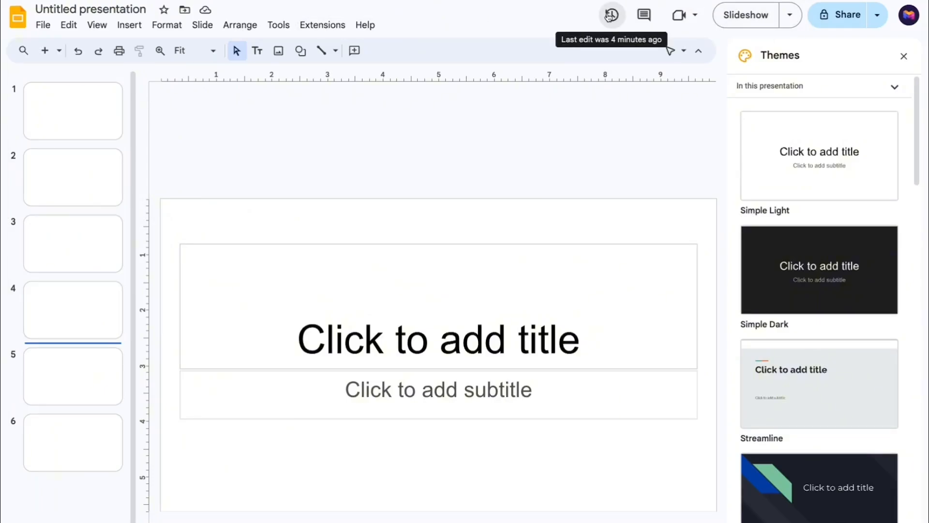
click(43, 25)
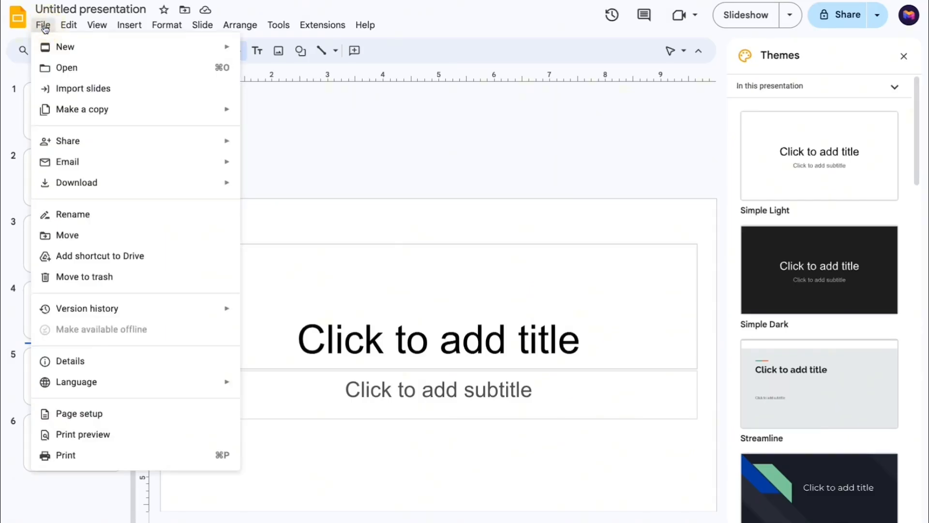
click(43, 25)
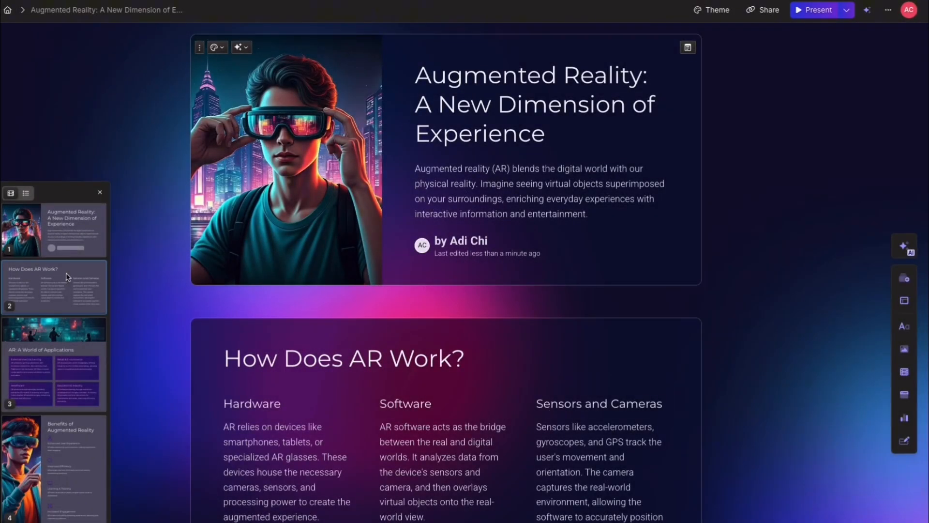
Extend the title card's paragraph after "entertainment." with AI-suggested text starting "This technology has the potential", and review the original and added sentences.
click(600, 214)
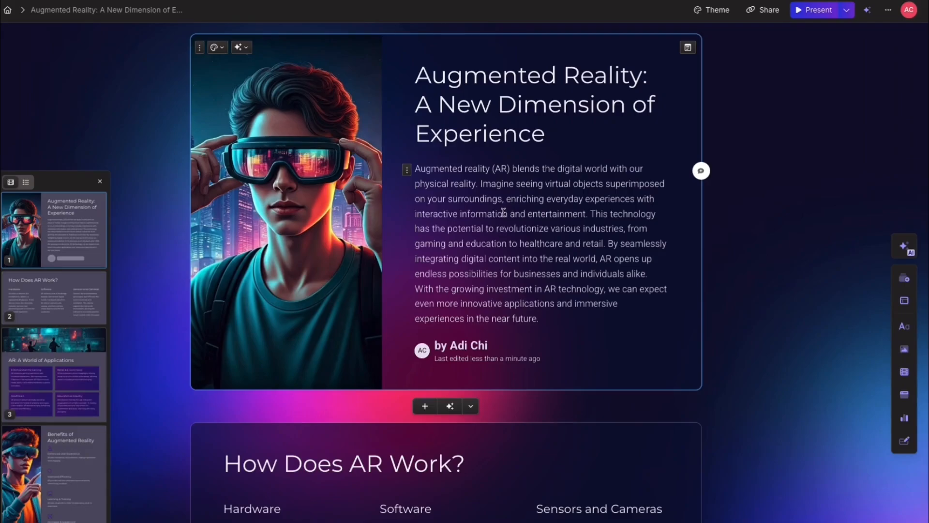
drag(416, 168, 589, 214)
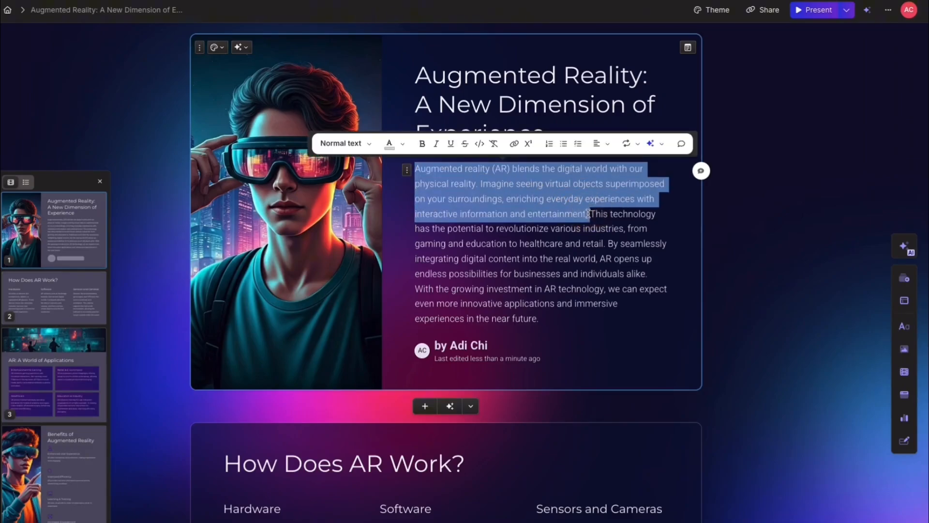
click(591, 214)
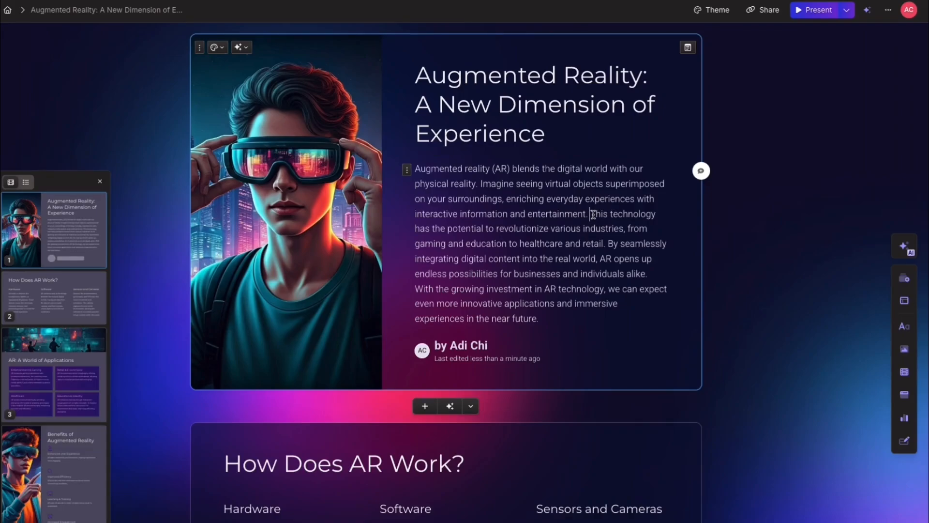
drag(592, 213, 613, 317)
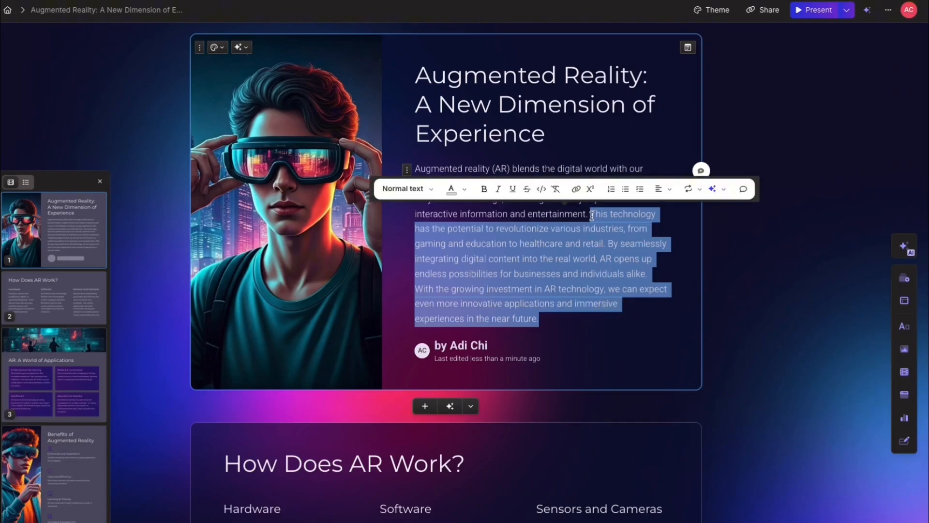
drag(589, 213, 629, 315)
click(573, 213)
click(556, 369)
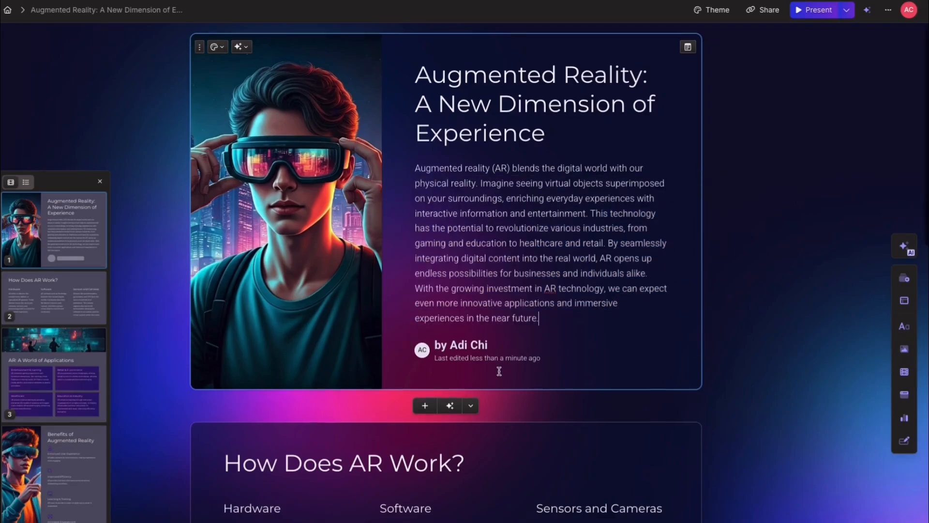
Add an AI-suggested continuation to the Software paragraph on the How Does AR Work? card, and delete the added text again.
scroll(425, 489, down, 3)
click(428, 489)
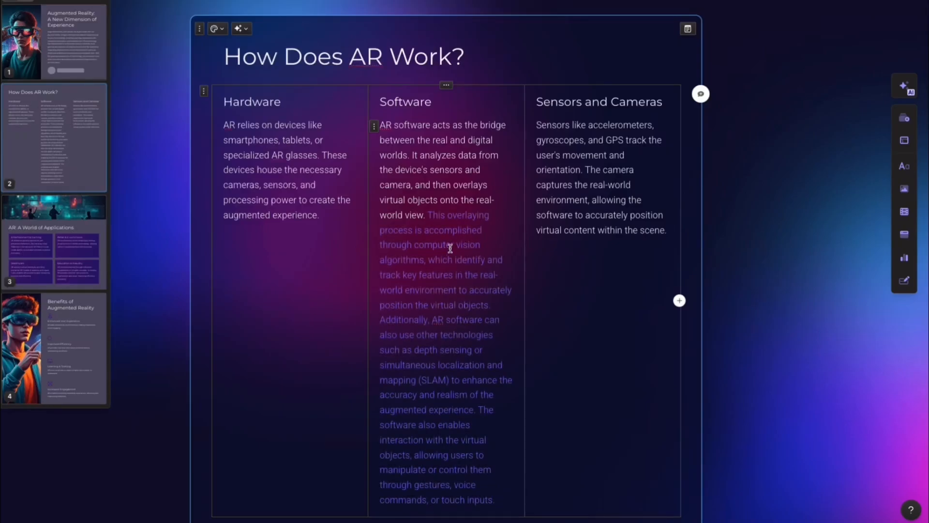
key(Tab)
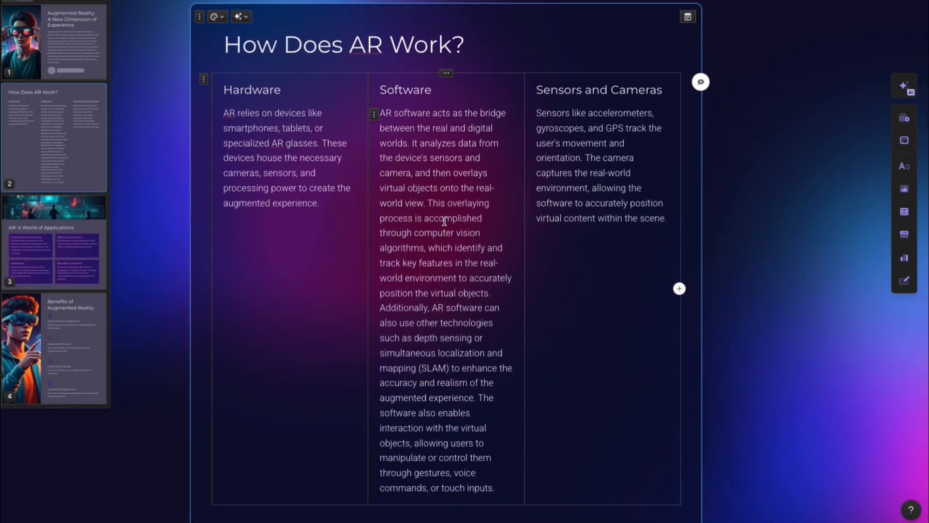
shift+click(430, 208)
key(BackSpace)
scroll(565, 252, up, 3)
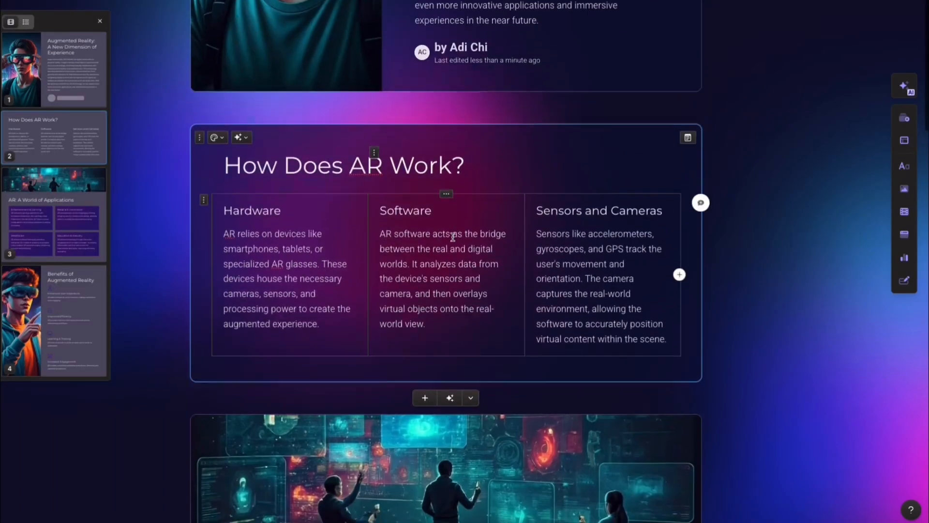
triple_click(565, 252)
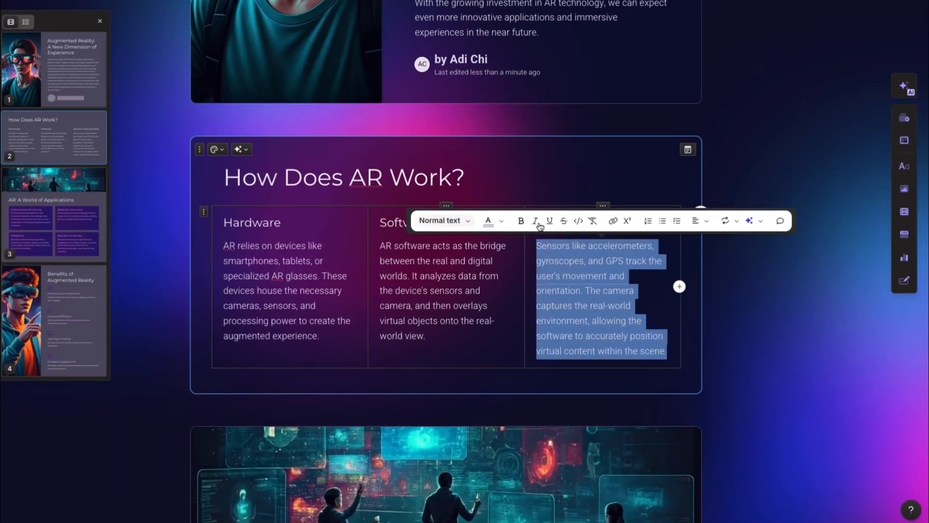
click(560, 280)
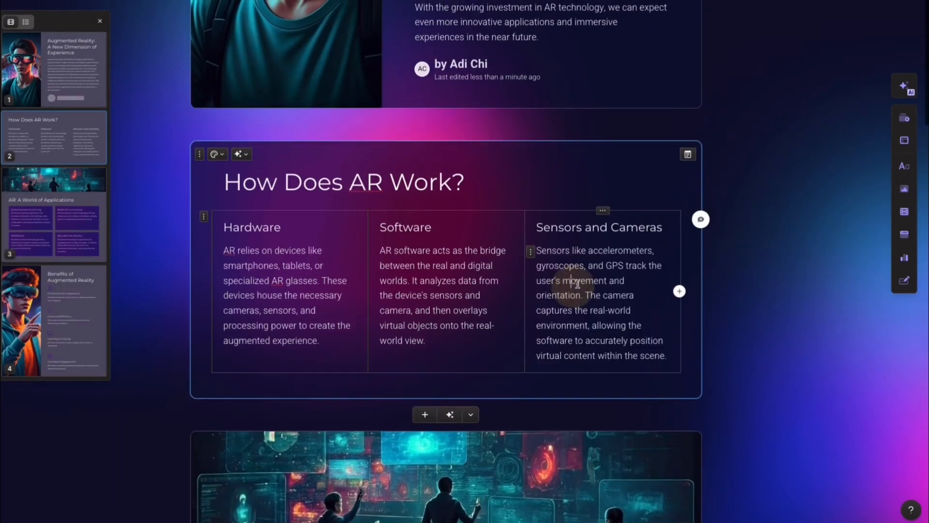
Browse the insertable block types at the end of the title card's paragraph, from image upload to info, warning and code blocks.
scroll(544, 266, up, 3)
scroll(575, 254, up, 3)
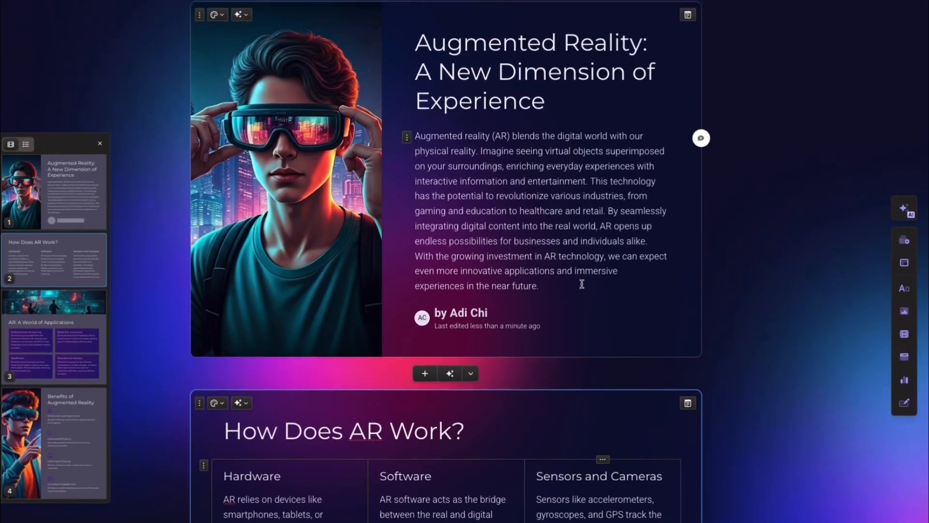
scroll(581, 290, up, 1)
click(577, 322)
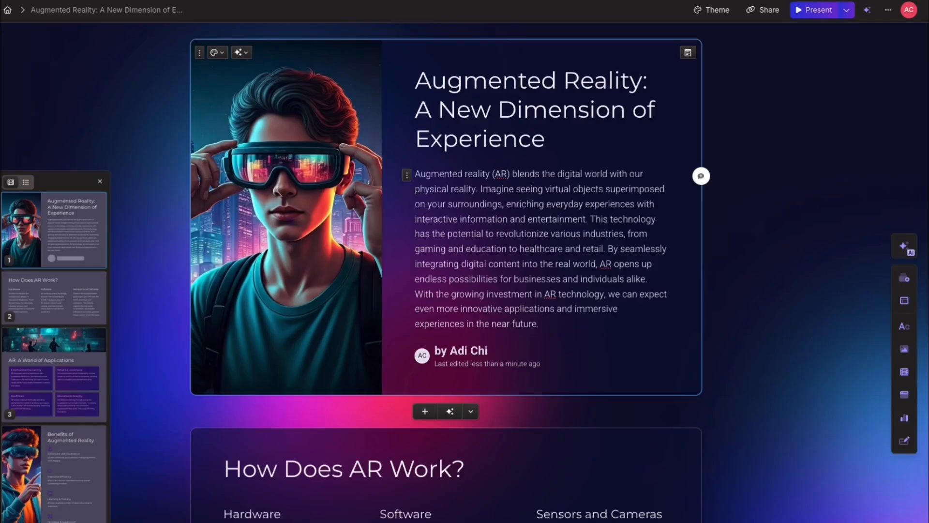
text(/)
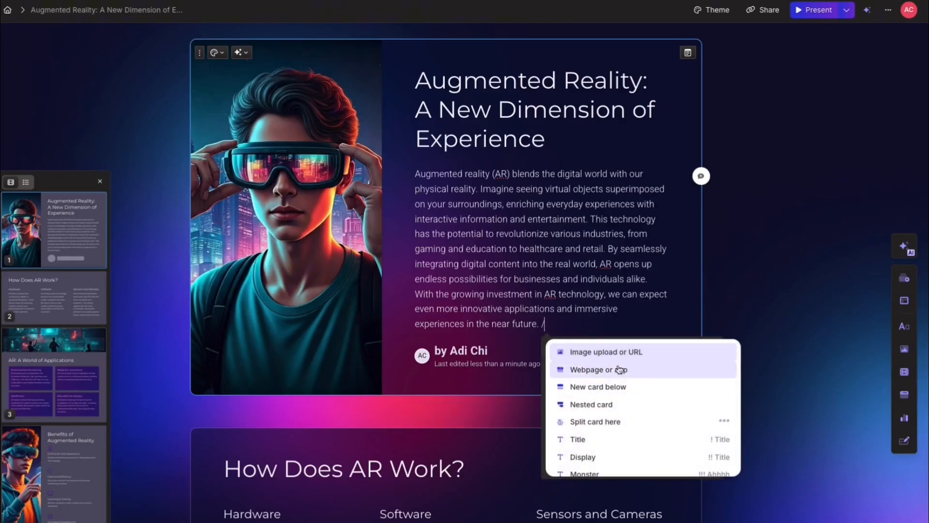
scroll(616, 377, down, 3)
scroll(616, 376, down, 5)
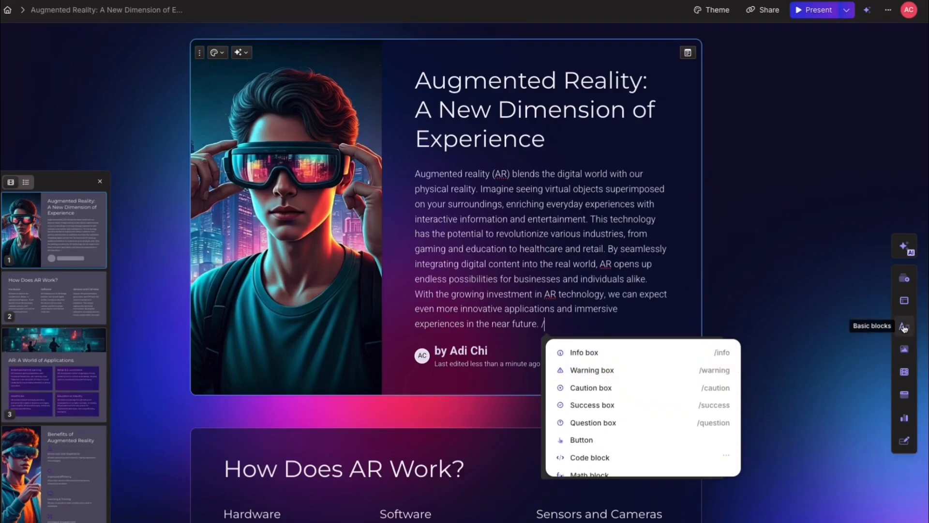
click(552, 320)
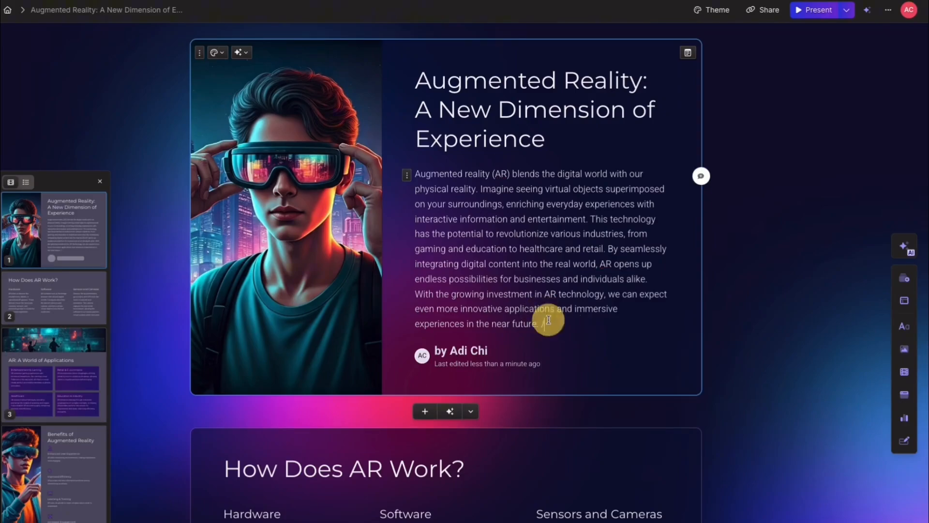
Insert a large title text block below the title card's paragraph, enter "dsdsdsd" in it, and delete the text again.
key(Return)
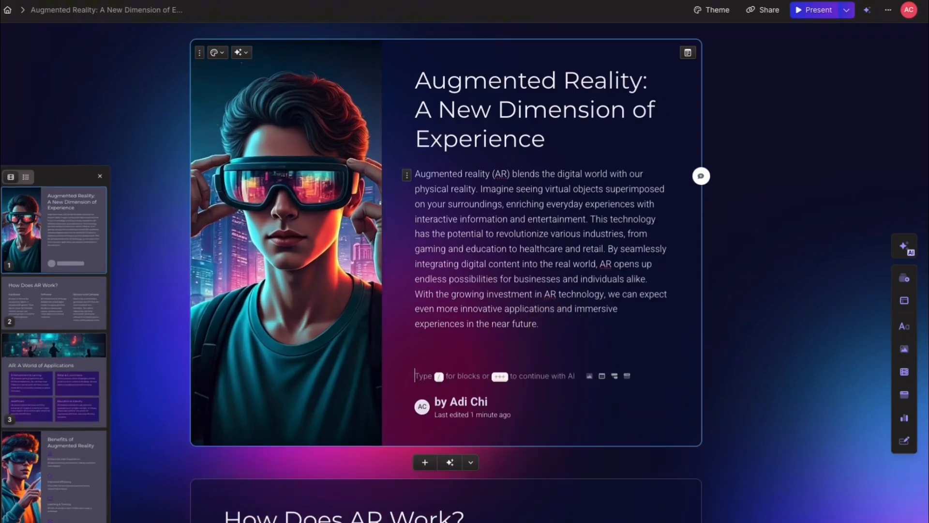
text(/)
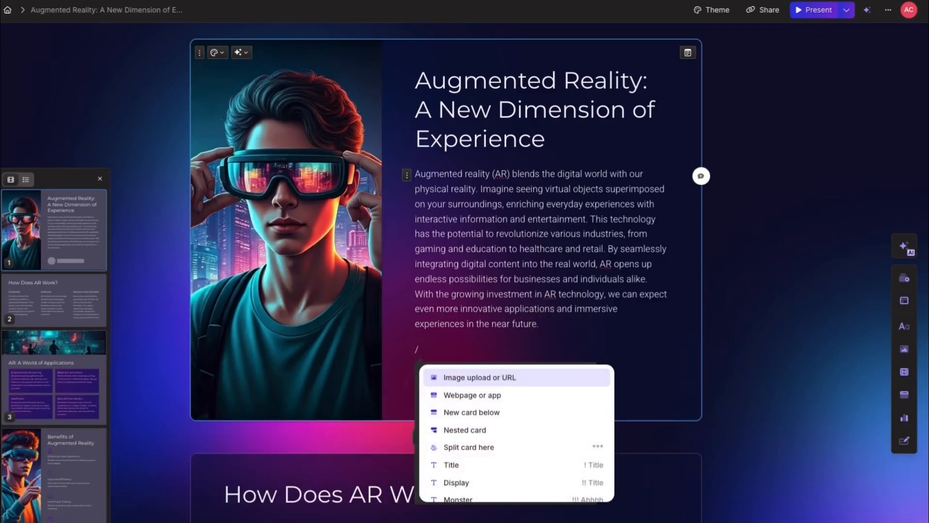
scroll(490, 400, down, 1)
scroll(491, 400, down, 3)
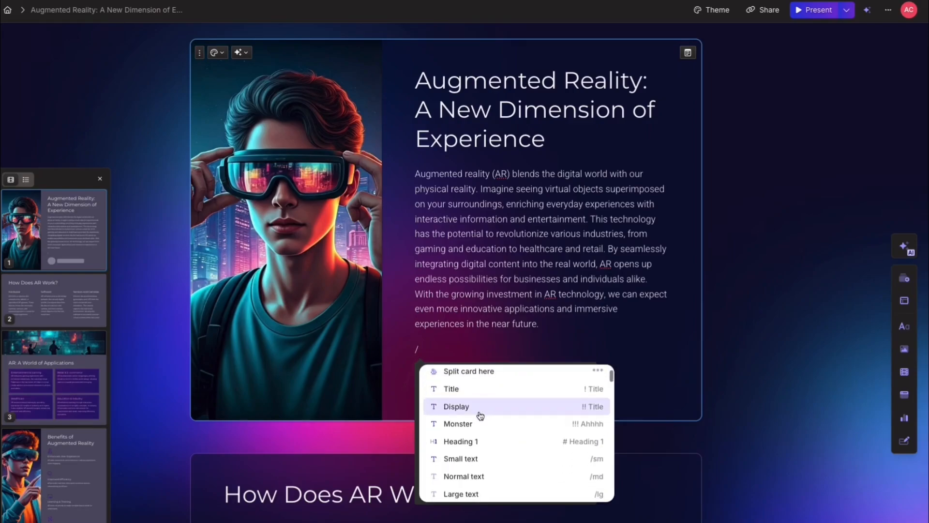
click(465, 396)
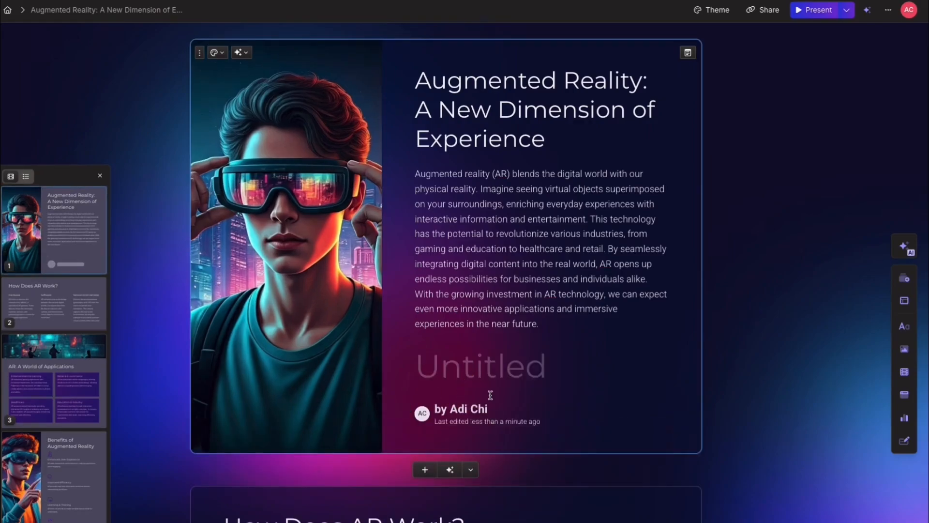
text(dsdsdsd)
key(BackSpace)
key(BackSpace)
key(BackSpace)
key(BackSpace)
key(BackSpace)
key(BackSpace)
key(BackSpace)
key(BackSpace)
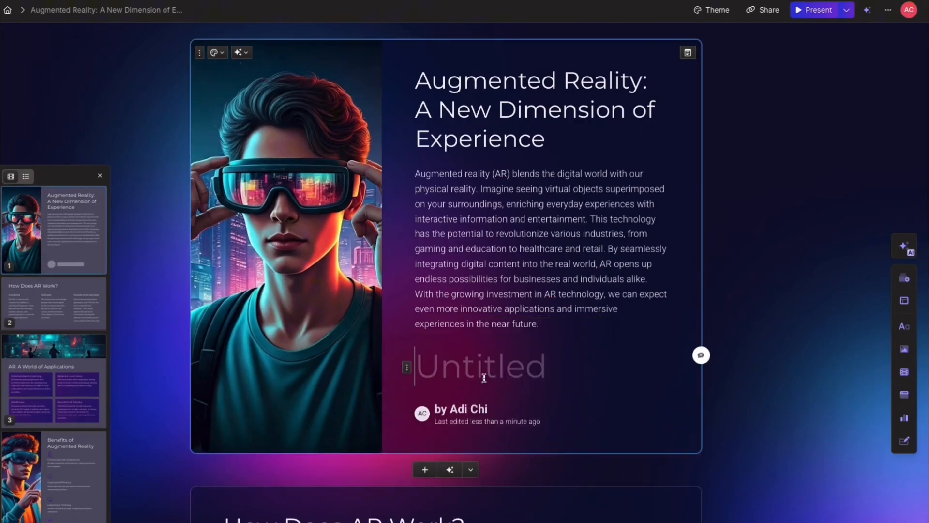
Start a new line below the title card's paragraph, open the emoji choices from the block list, and discard the emoji entry.
scroll(400, 452, down, 2)
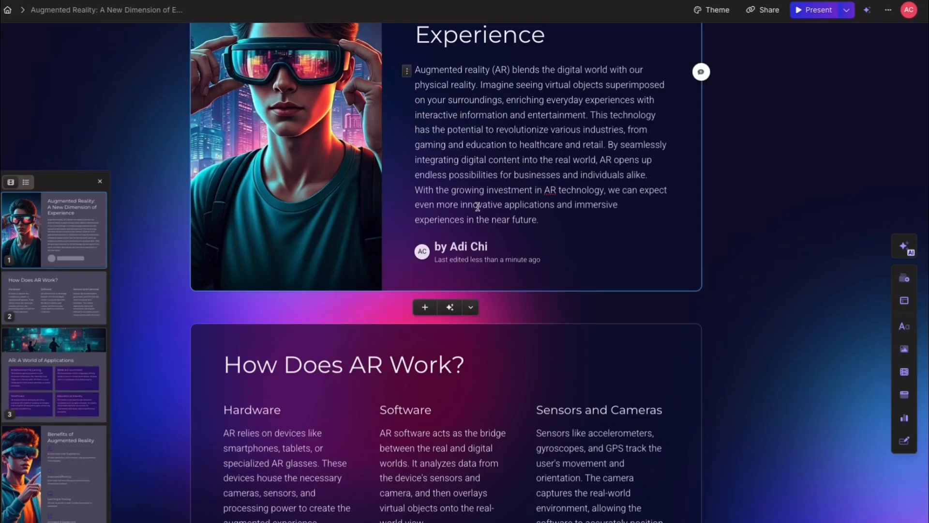
key(Return)
key(Return)
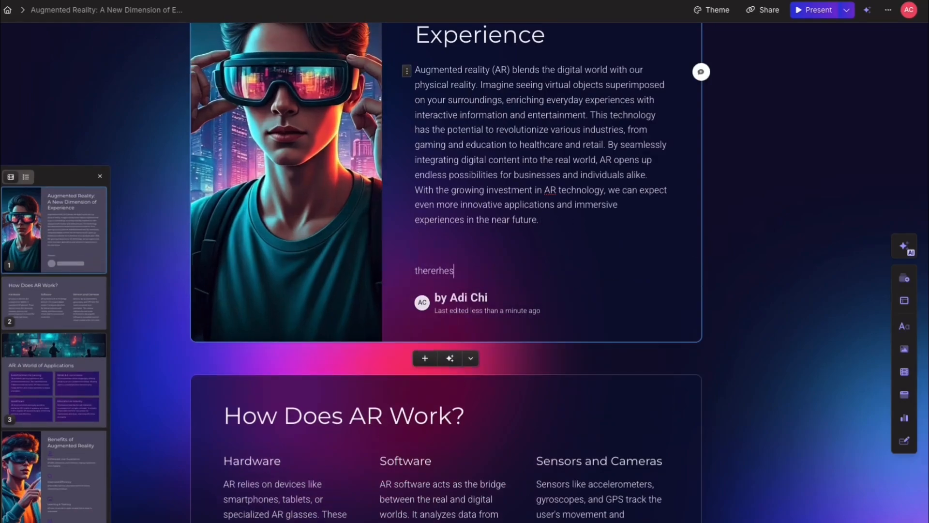
text(/)
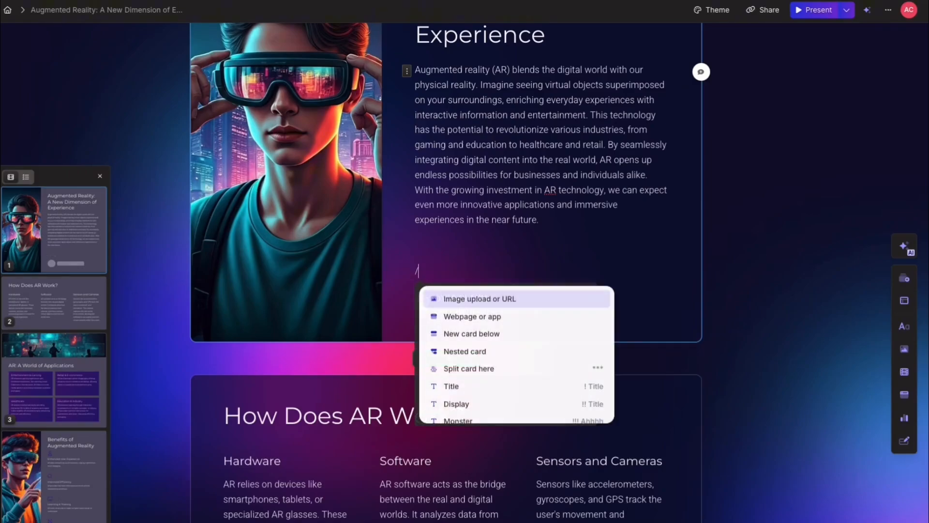
scroll(493, 393, down, 4)
scroll(493, 392, down, 3)
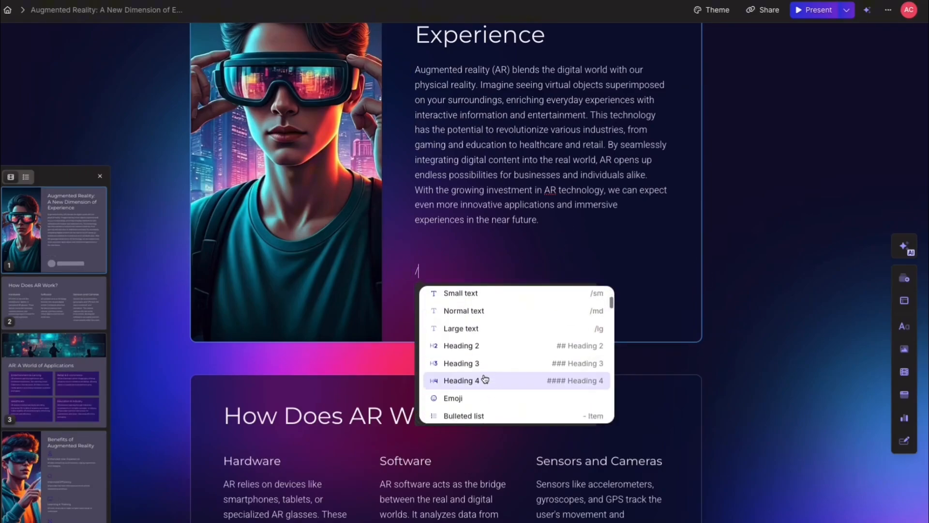
click(467, 330)
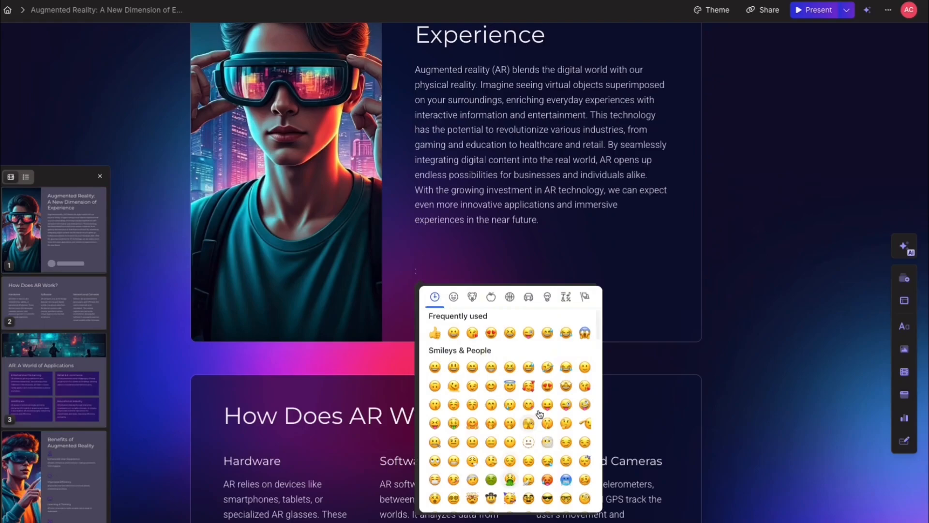
key(BackSpace)
Insert a bulleted list with the item "dsdsd" below the title card's paragraph, and clear the list again.
text(/)
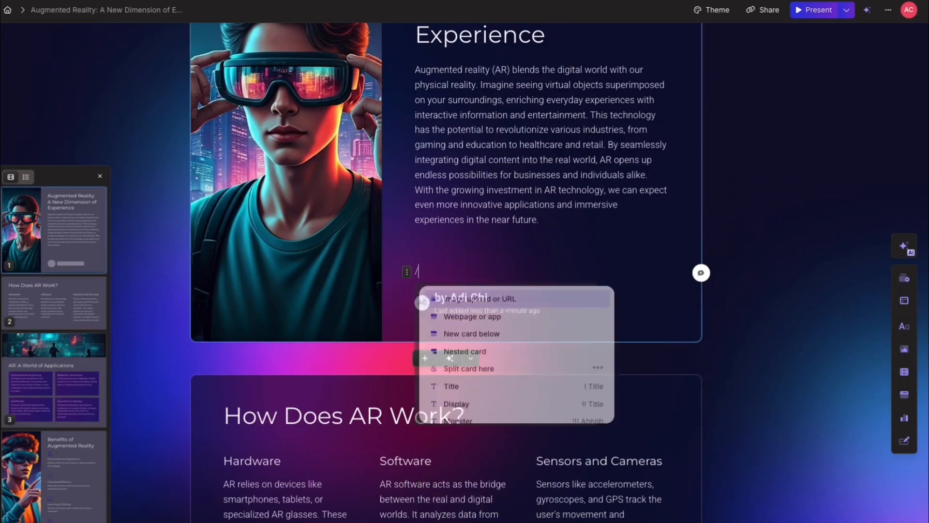
scroll(518, 367, down, 5)
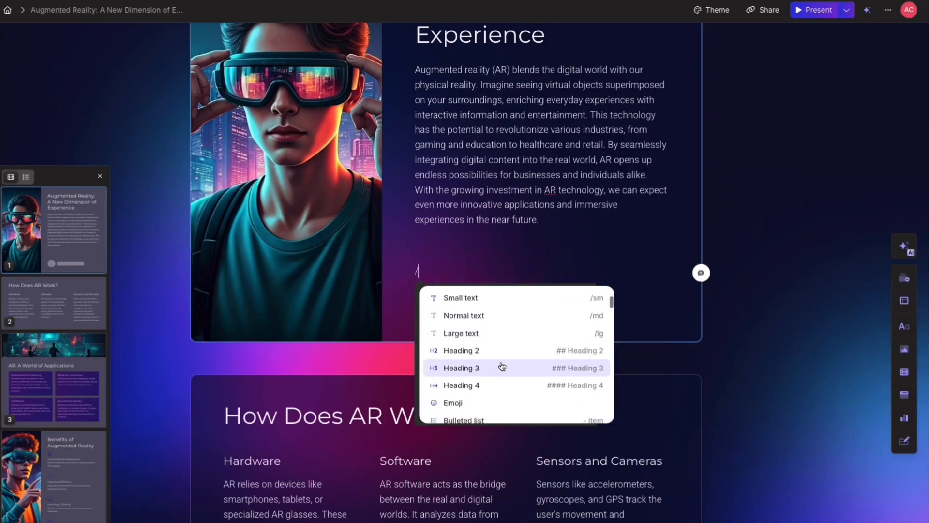
click(484, 331)
text(dsdsd)
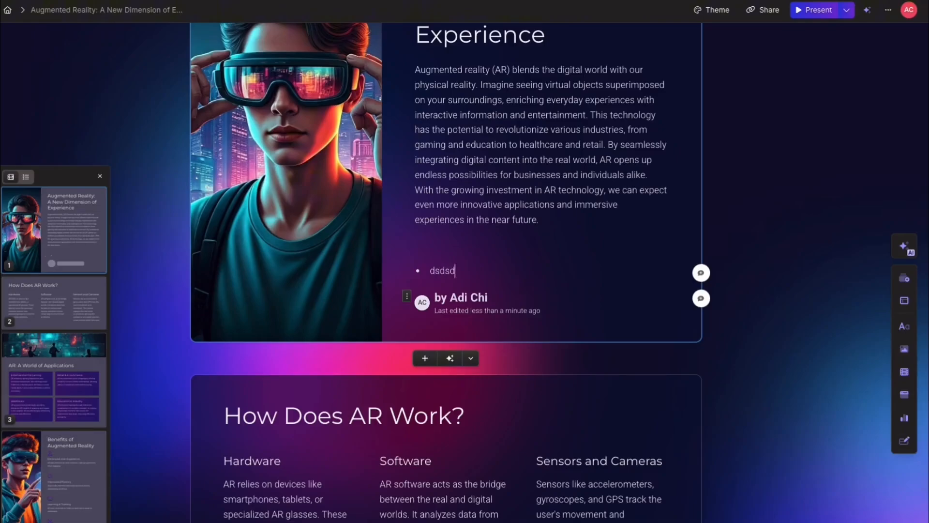
key(ctrl+a)
key(BackSpace)
key(BackSpace)
key(BackSpace)
text(-)
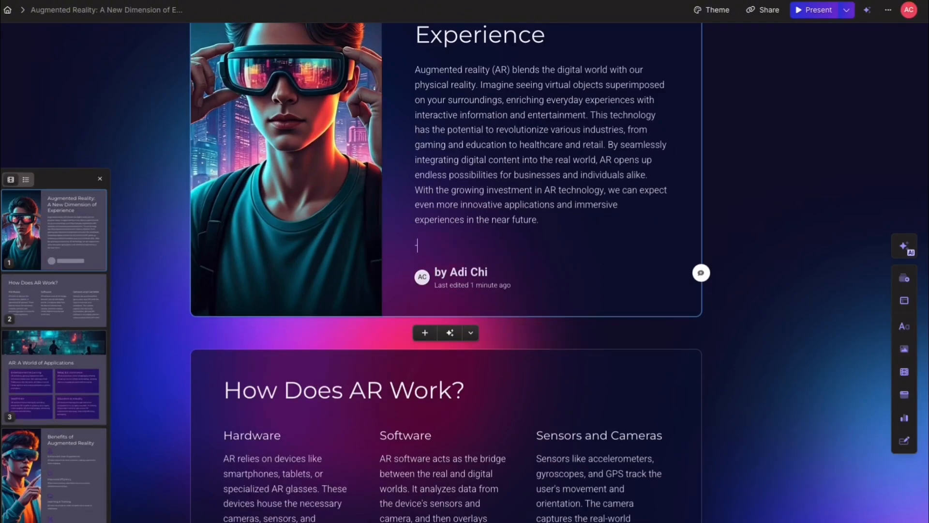
key(BackSpace)
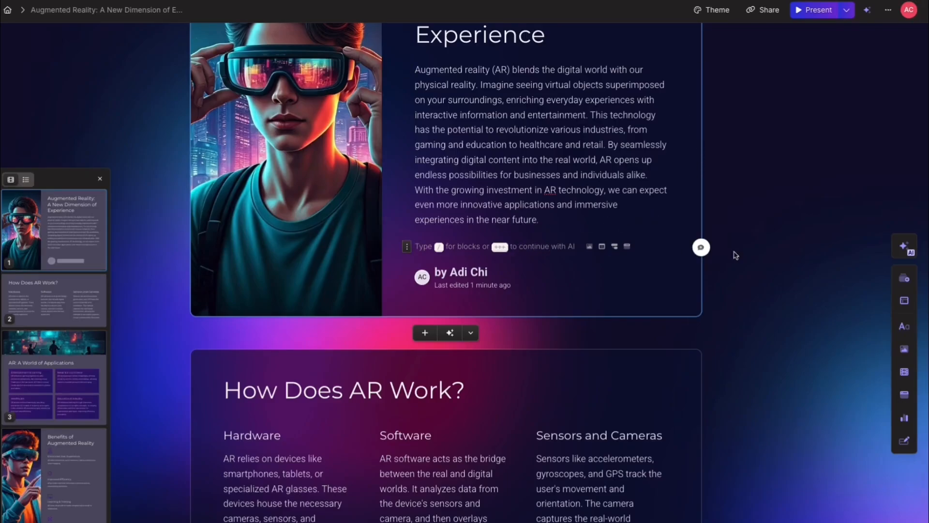
Browse the card templates from the basic layouts to the pyramids, charts and embeds, and close the gallery without inserting one.
scroll(879, 300, down, 1)
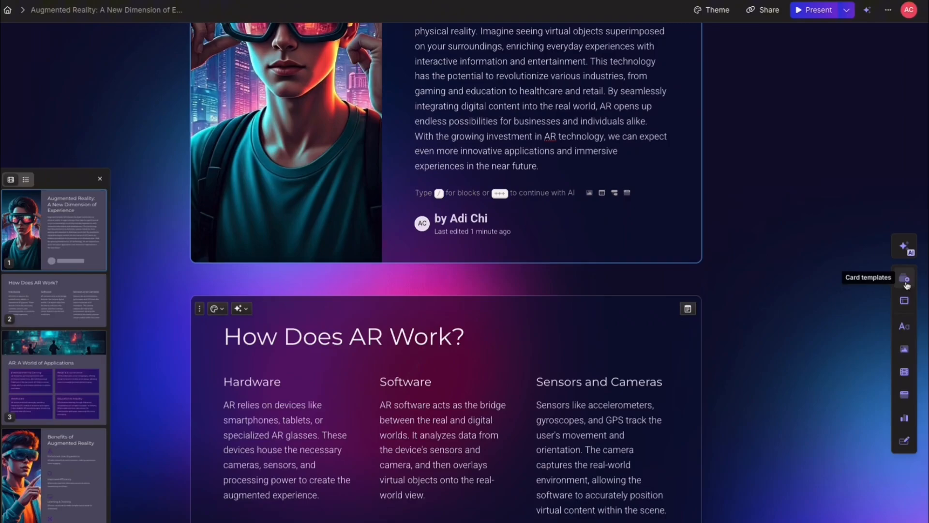
click(905, 280)
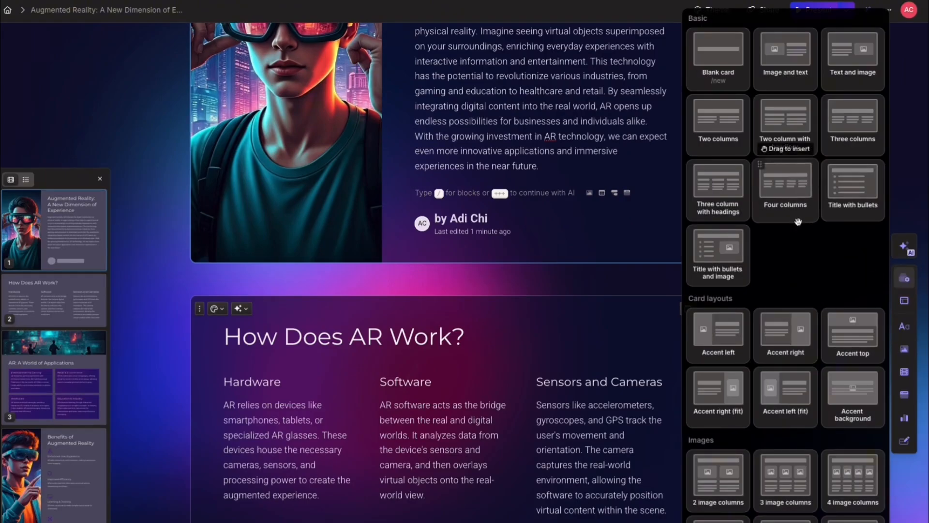
scroll(797, 241, down, 10)
scroll(797, 240, down, 3)
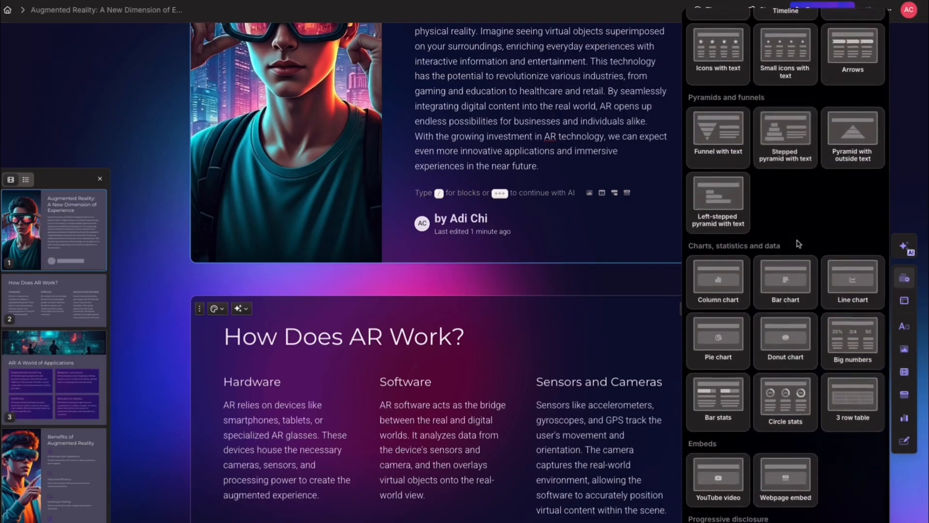
click(548, 231)
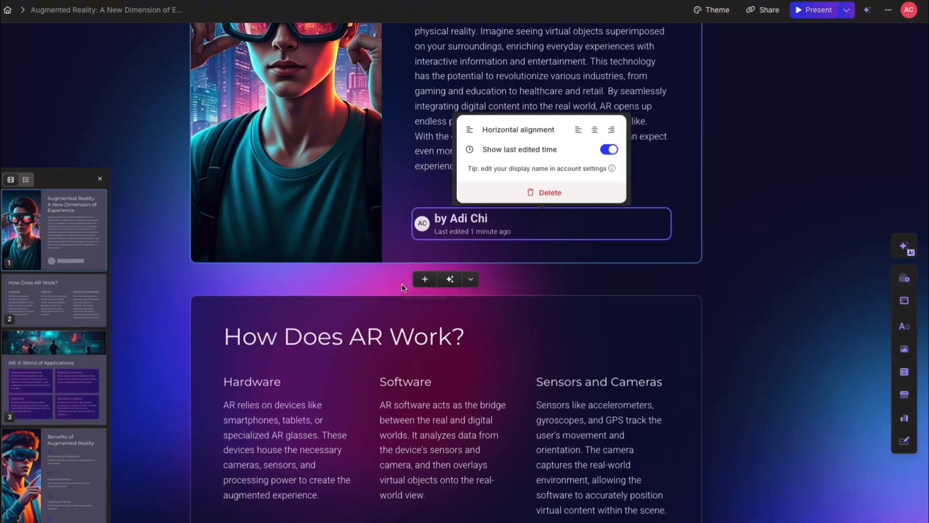
click(344, 274)
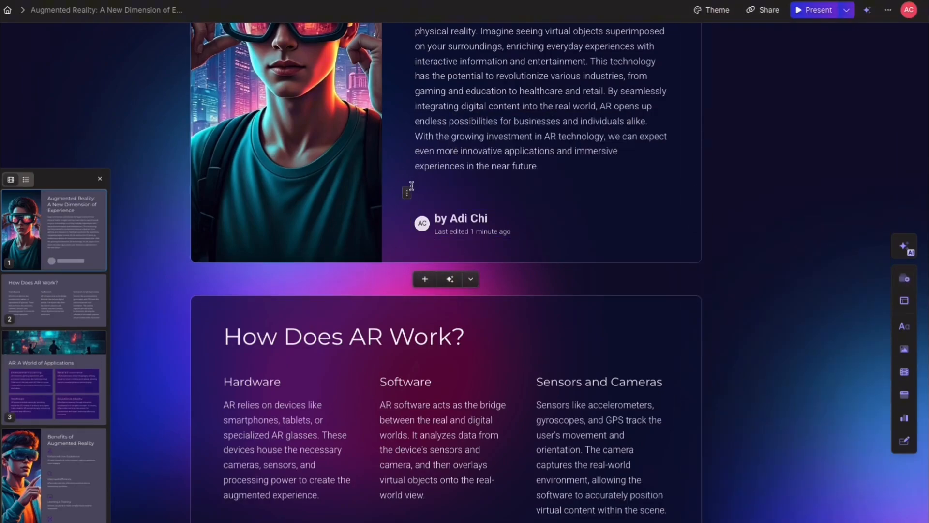
Add a blank card after the title card, and insert a card template with a three-item numbered timeline between the two.
click(425, 281)
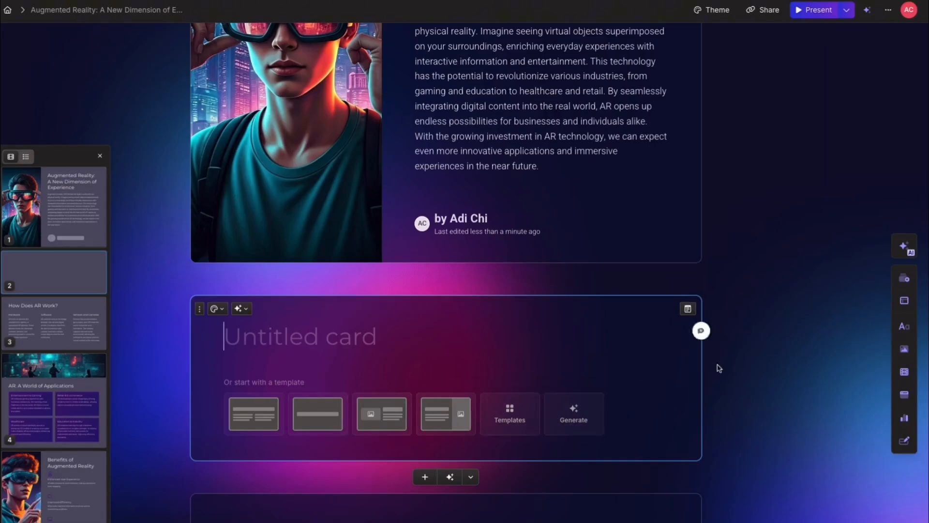
click(904, 279)
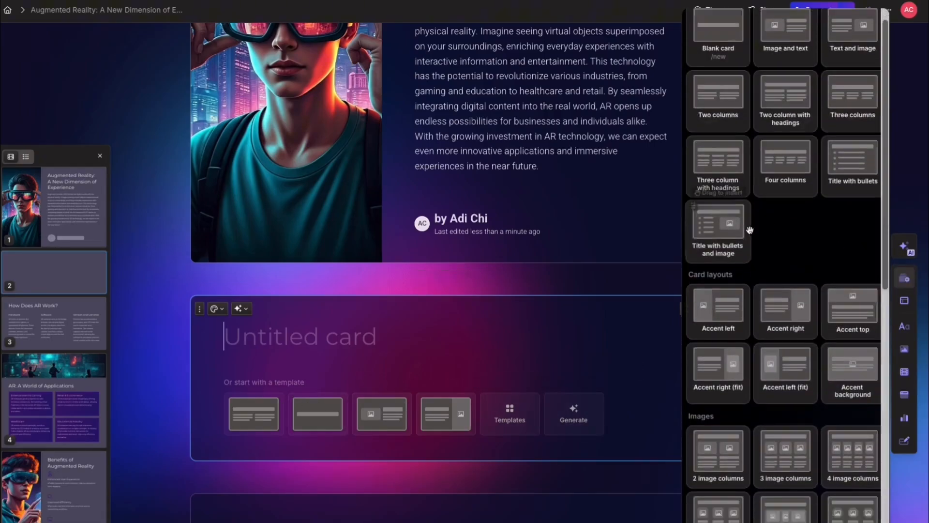
scroll(750, 229, down, 4)
drag(786, 405, 386, 276)
scroll(315, 290, down, 3)
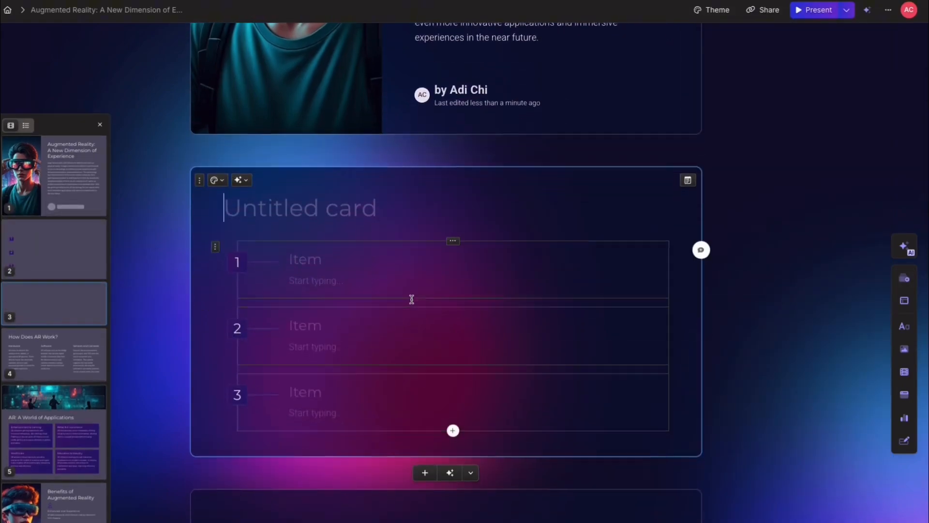
scroll(412, 299, down, 1)
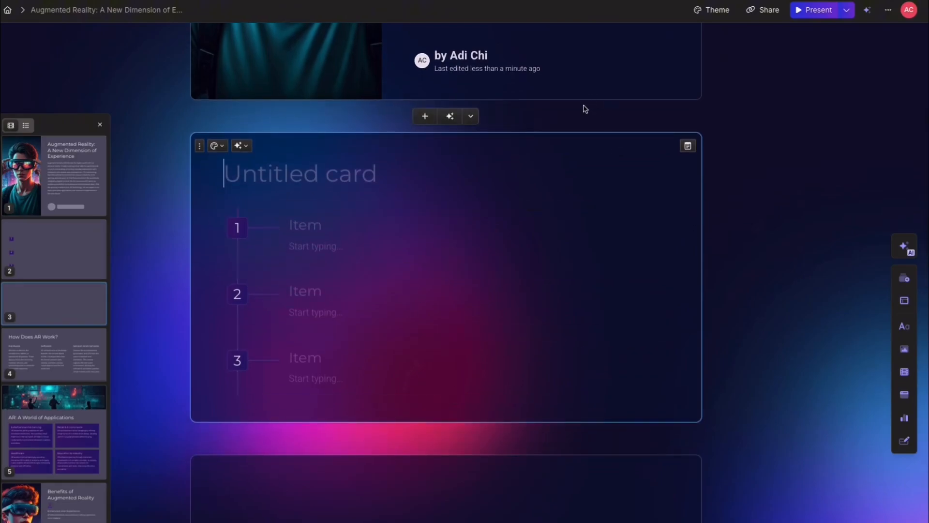
Insert a blank pyramid layout above the timeline on the second card, and check its item and description fields.
click(903, 305)
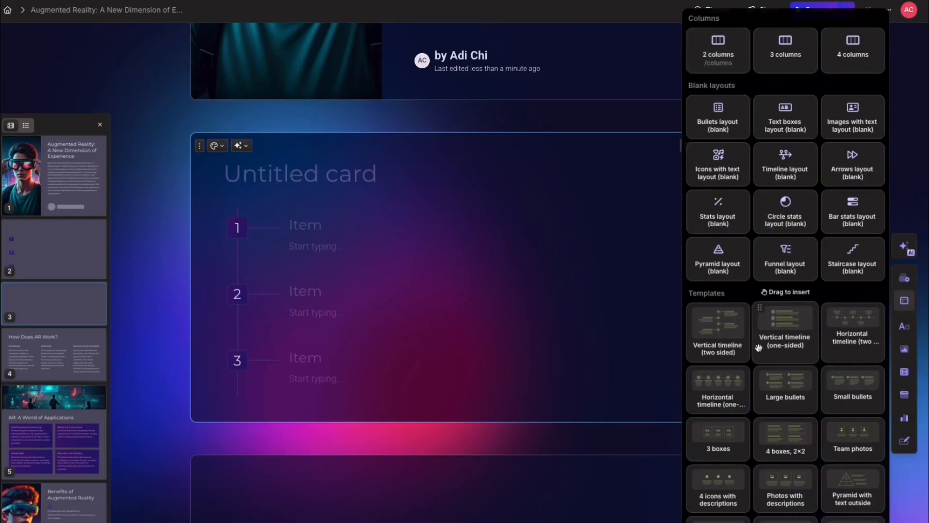
click(725, 259)
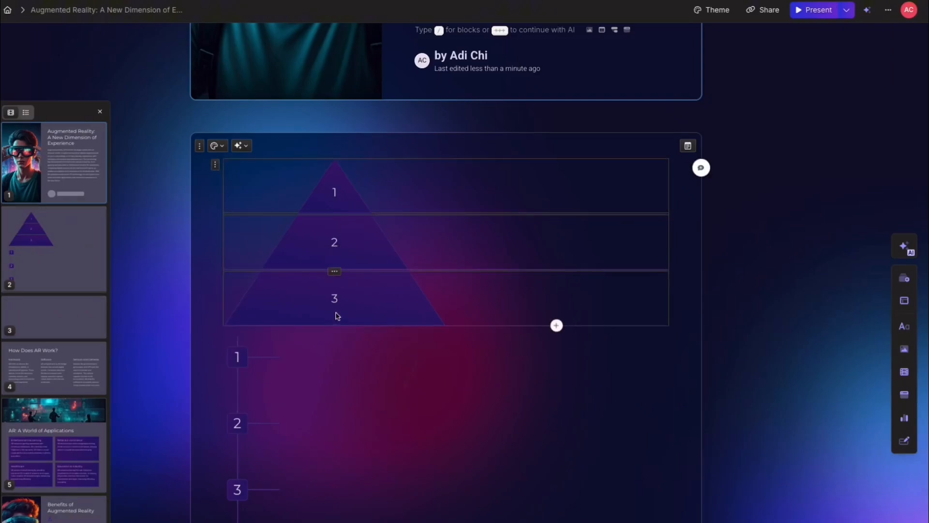
click(405, 198)
click(413, 265)
click(419, 306)
click(478, 290)
click(362, 391)
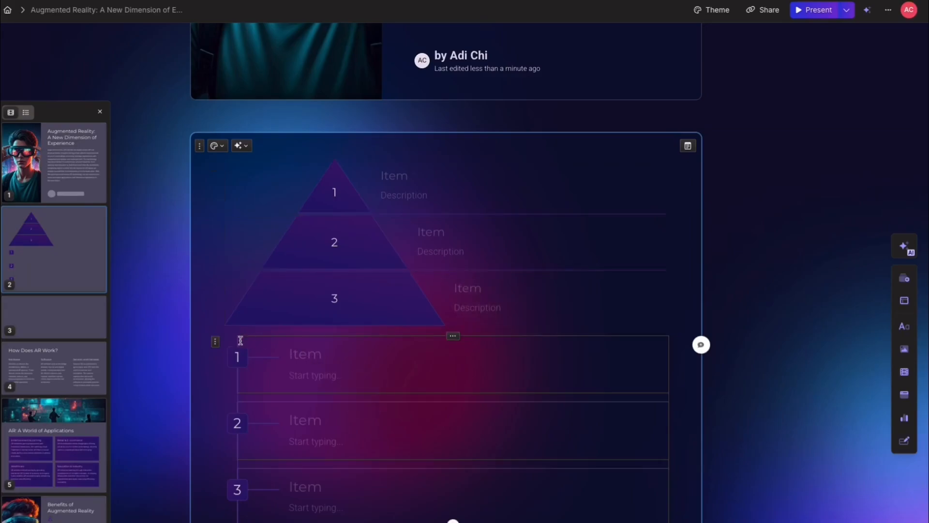
Delete the numbered timeline below the pyramid on the second card.
click(216, 343)
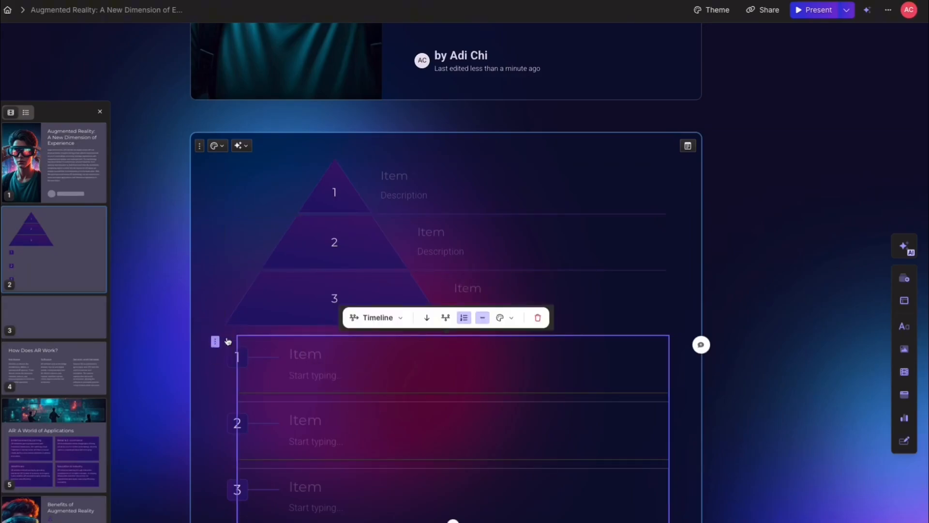
click(537, 319)
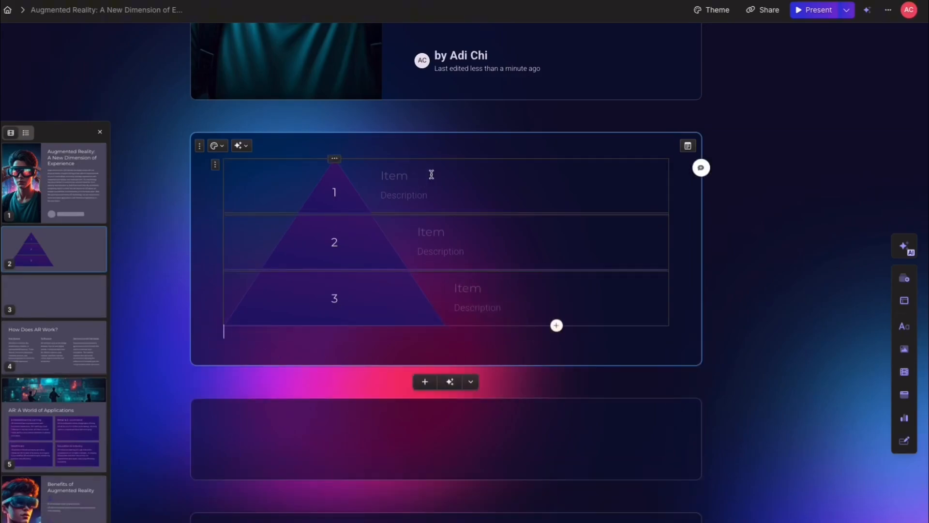
scroll(401, 241, up, 3)
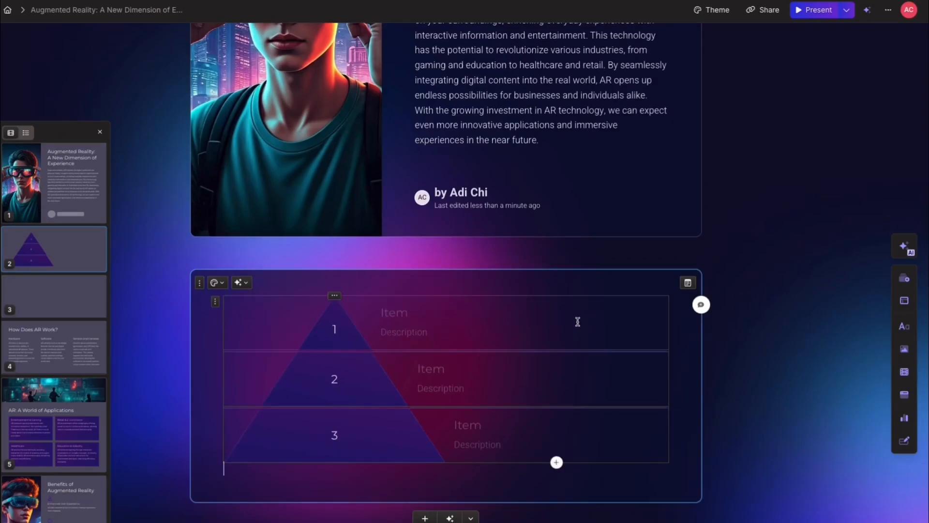
Extend the pyramid on the second card to six levels, and insert a two-column table above it.
click(557, 463)
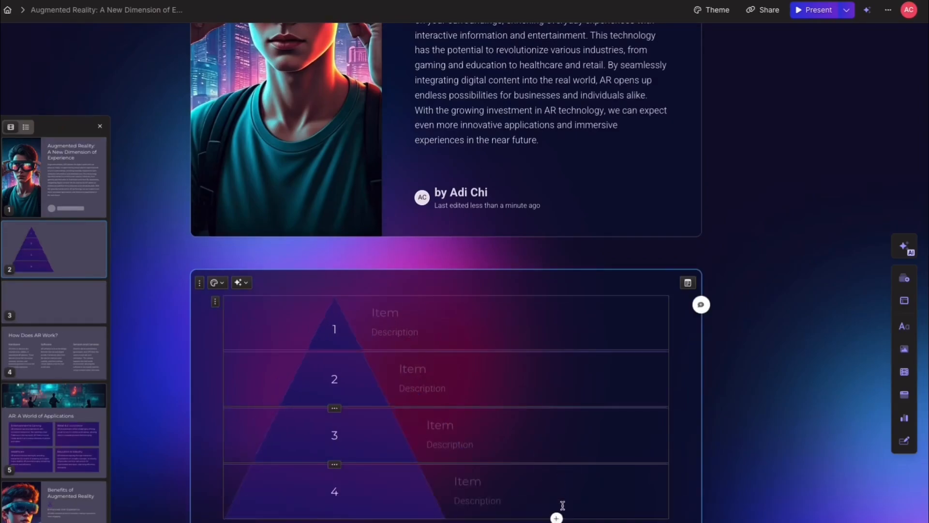
click(575, 520)
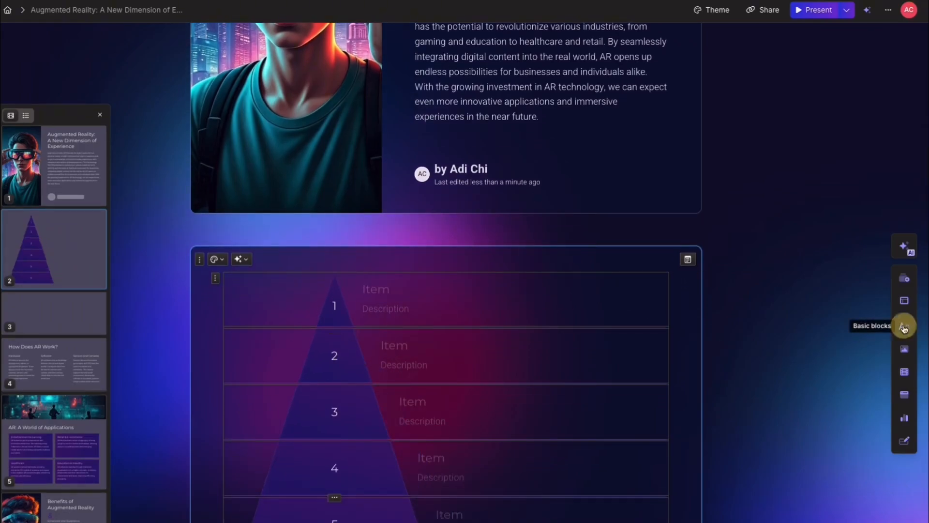
click(905, 327)
drag(736, 209, 456, 267)
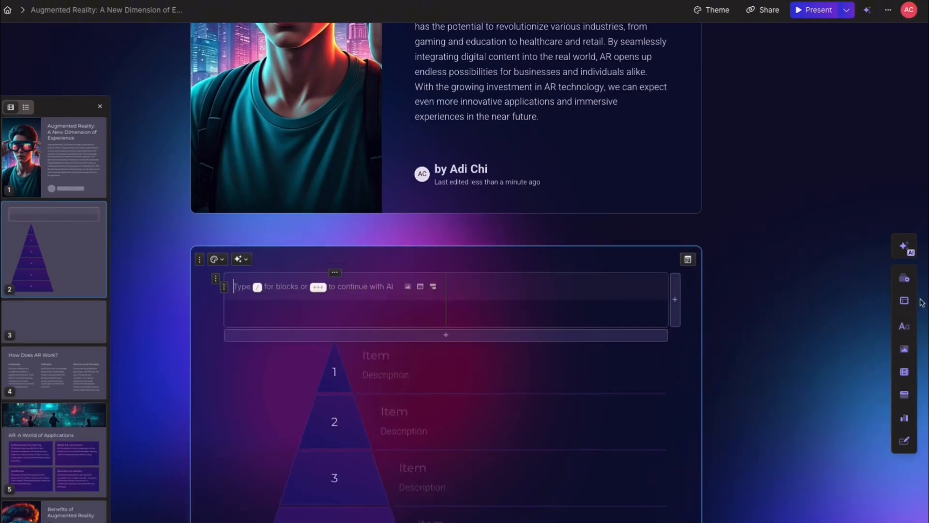
Insert an AI image into the table's first cell, and give it the prompt "A woman wearing an augmented reality glasses".
click(905, 301)
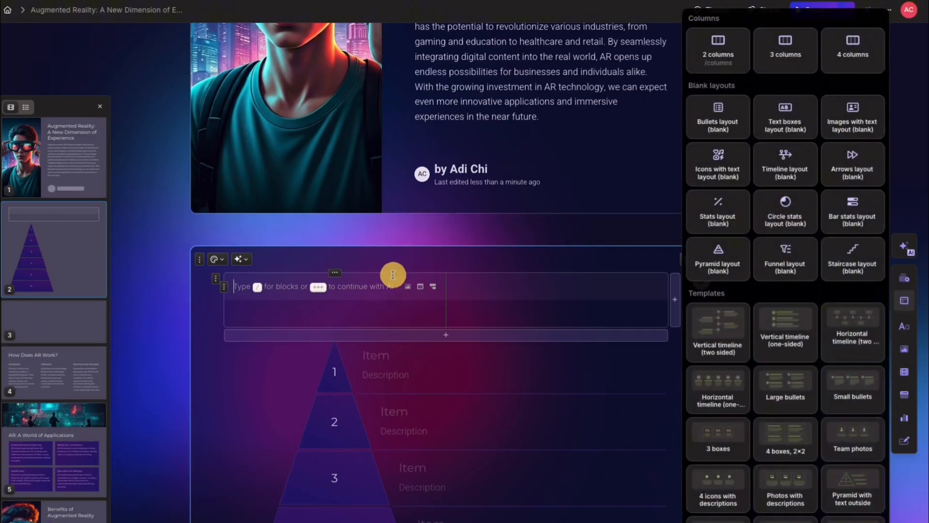
click(636, 314)
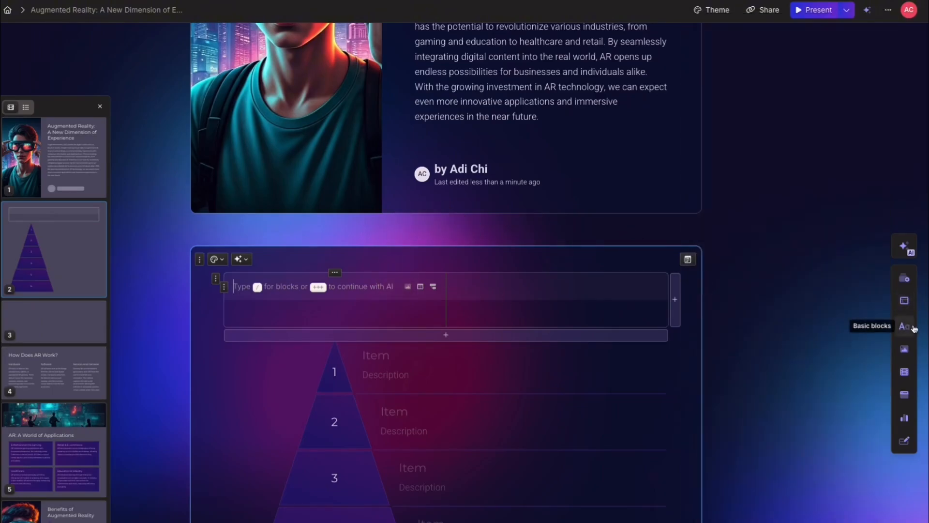
click(904, 349)
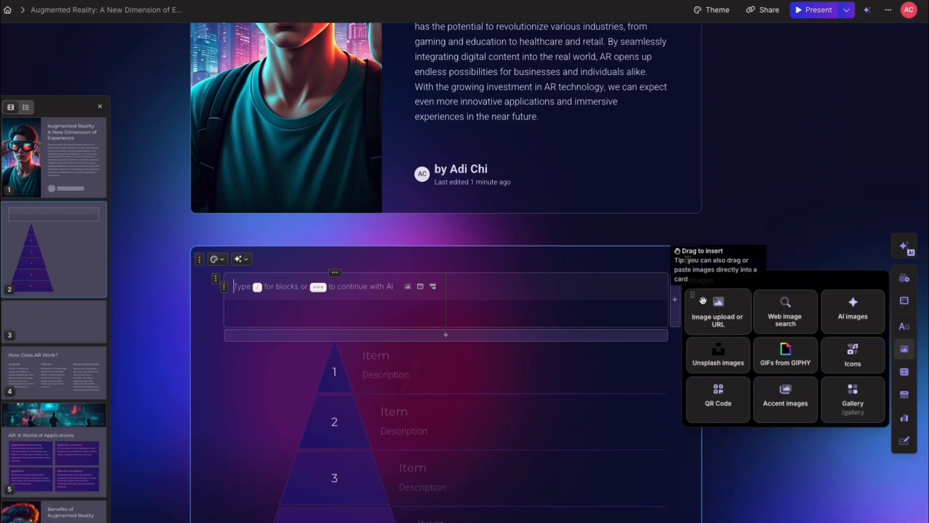
click(859, 320)
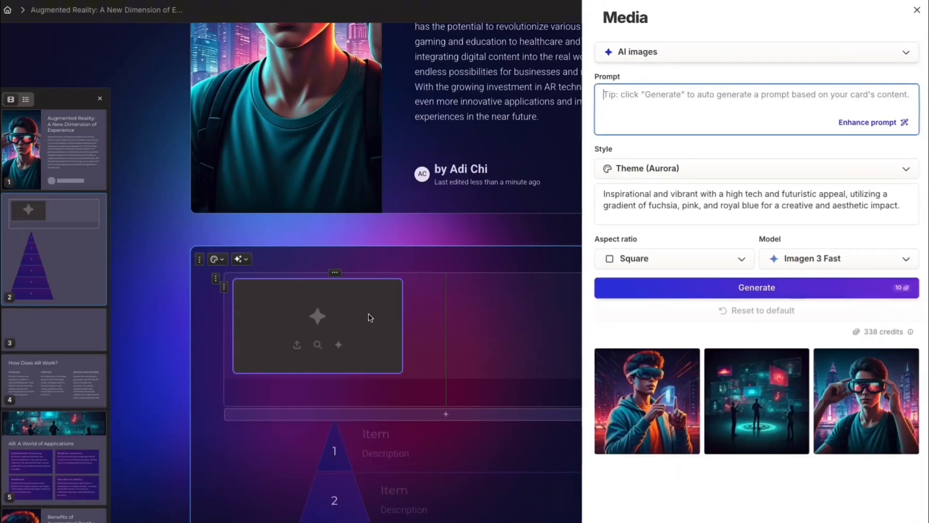
click(670, 104)
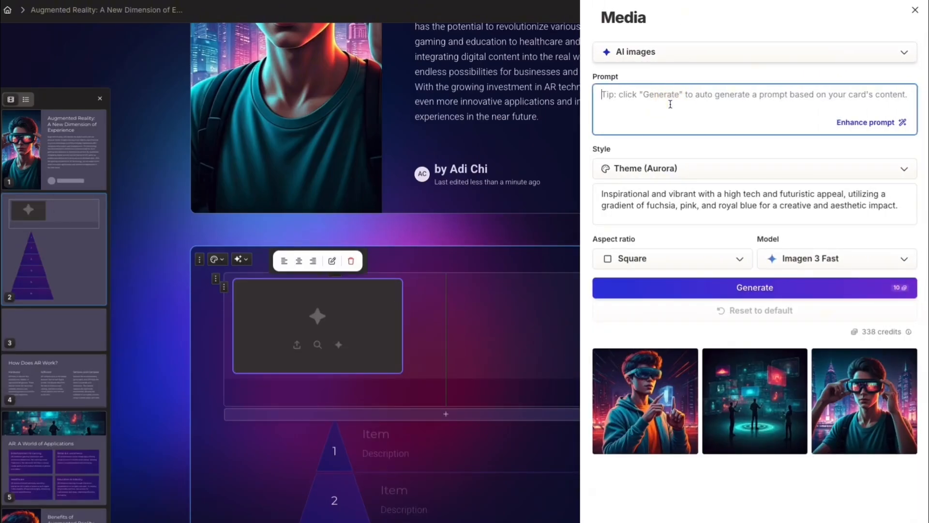
text(A)
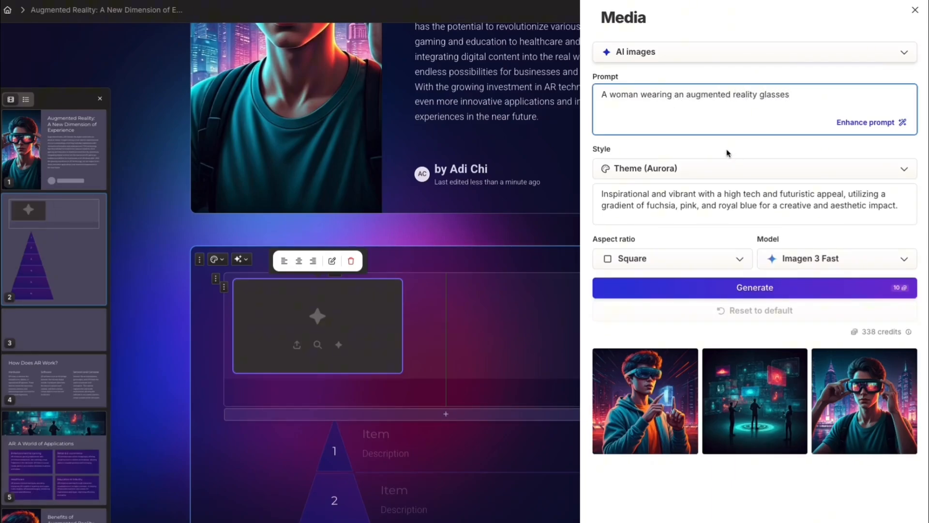
Set the AI image to the Landscape aspect ratio, check the available models, and generate it with Imagen 3 Fast.
click(698, 259)
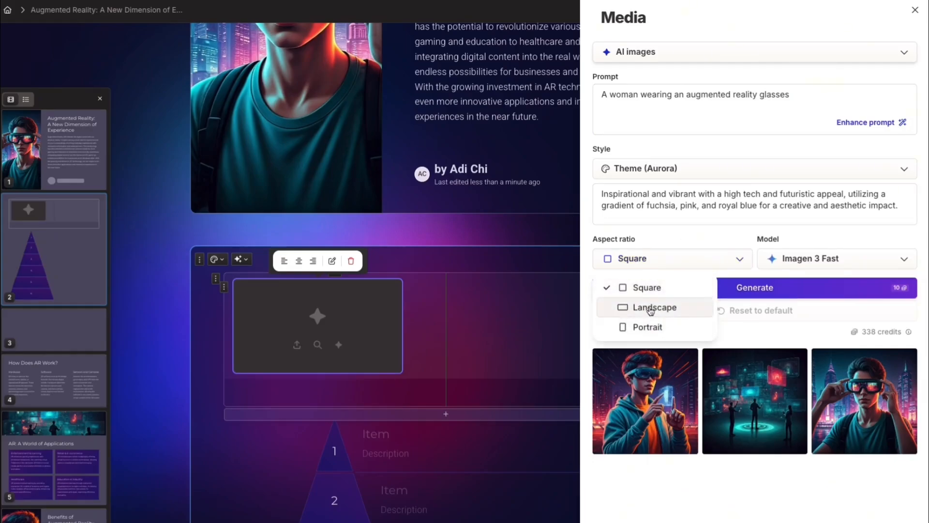
click(649, 306)
click(814, 261)
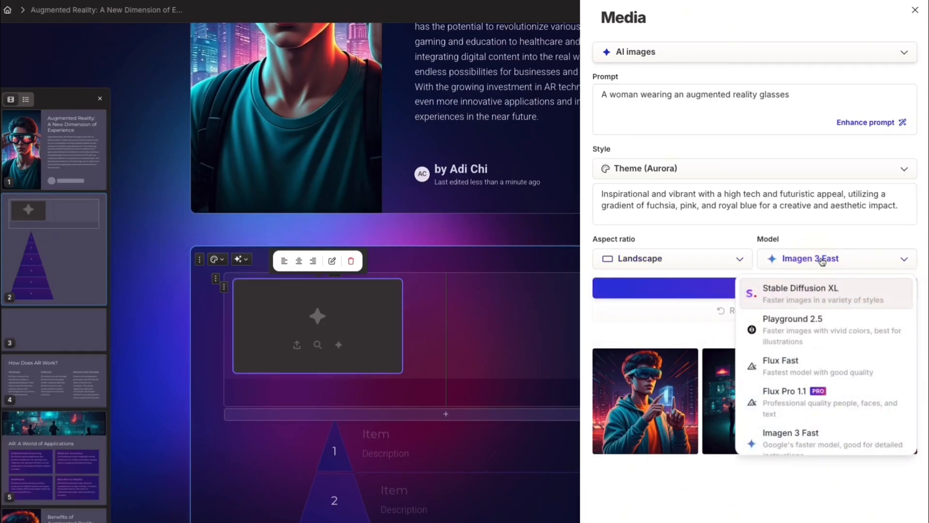
scroll(784, 367, down, 2)
scroll(784, 378, up, 3)
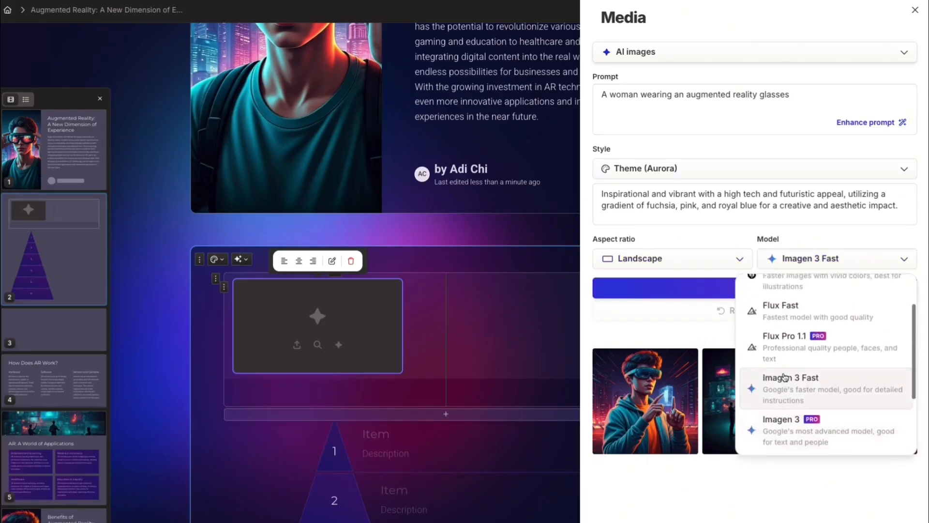
scroll(785, 370, down, 4)
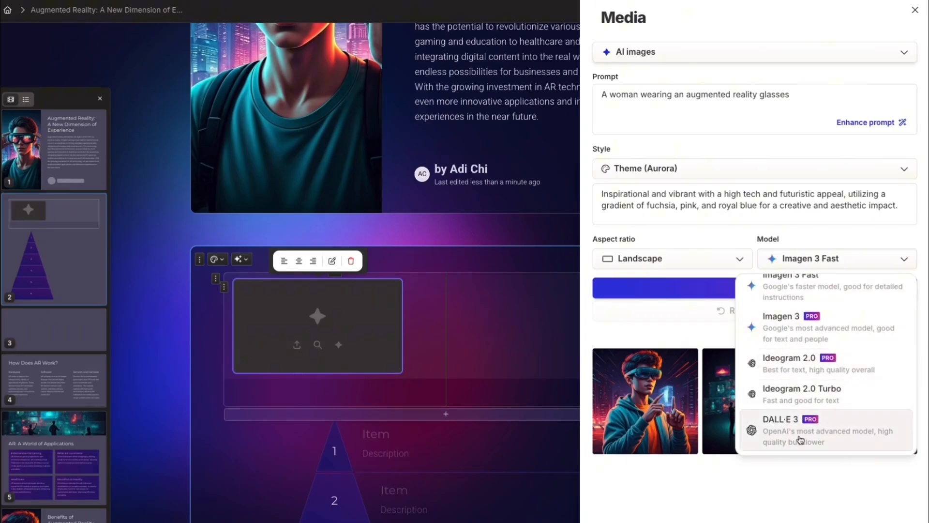
scroll(777, 415, up, 4)
click(674, 332)
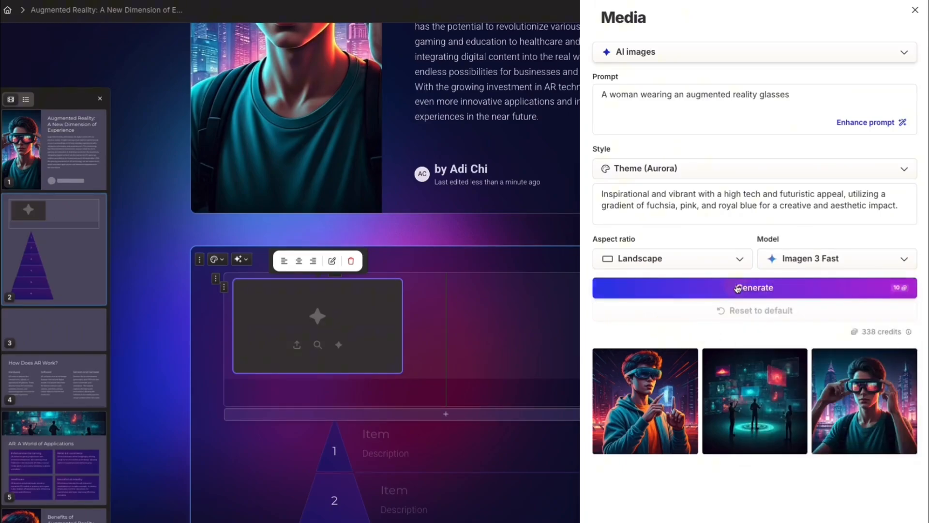
click(736, 288)
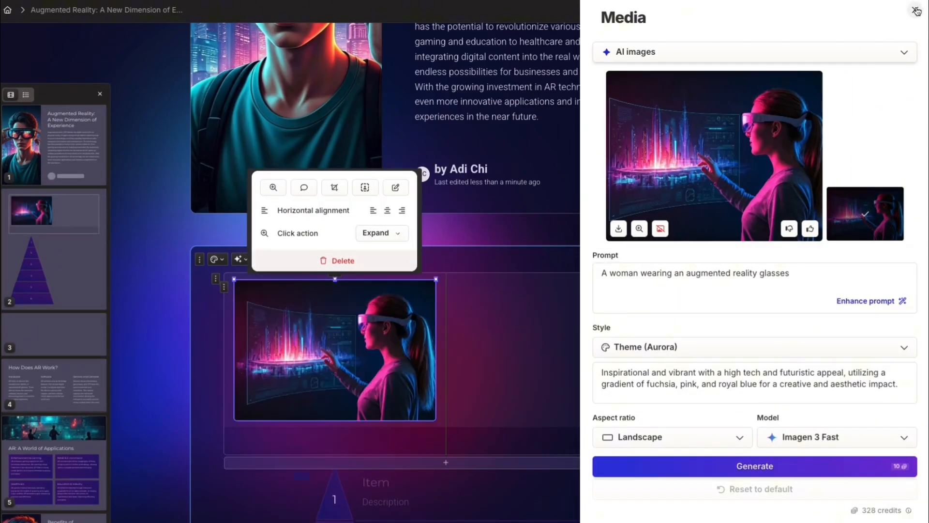
Use the generated variant with the red city skyline for the table image, and close the media settings.
scroll(807, 356, down, 1)
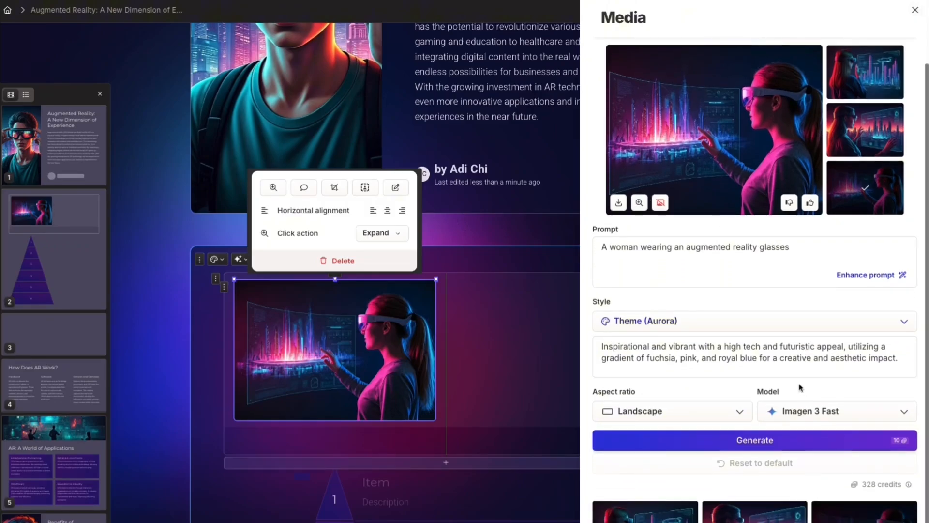
click(865, 130)
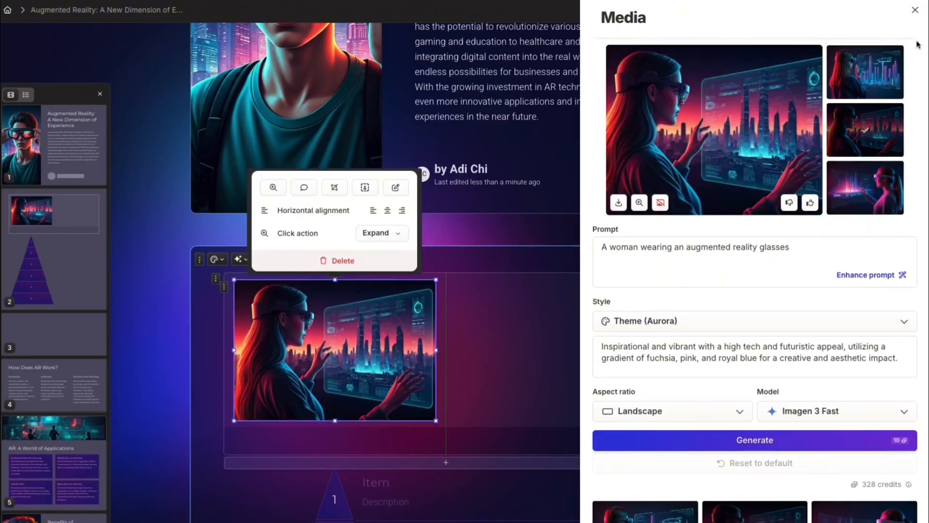
click(914, 10)
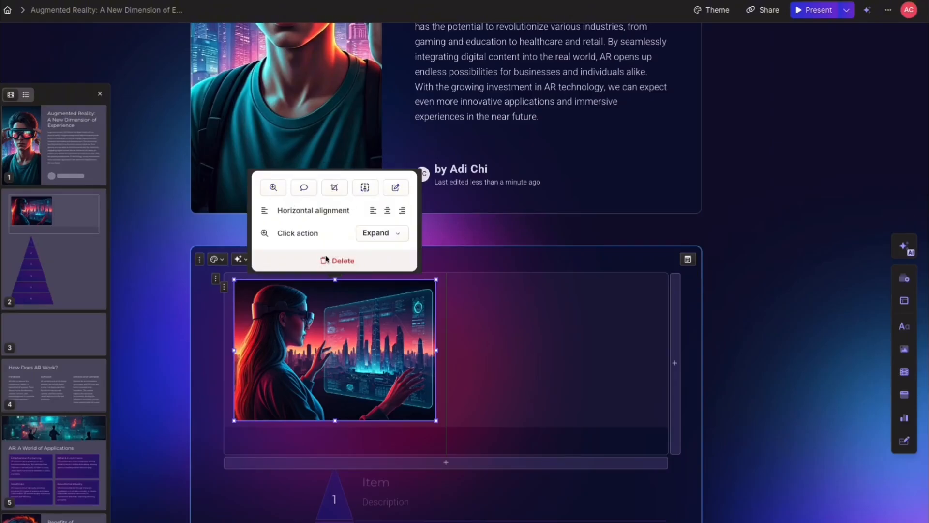
Try the center and right horizontal alignments on the table image, and set it to left alignment.
click(387, 210)
click(401, 213)
click(386, 213)
click(373, 213)
click(387, 213)
click(401, 211)
click(373, 211)
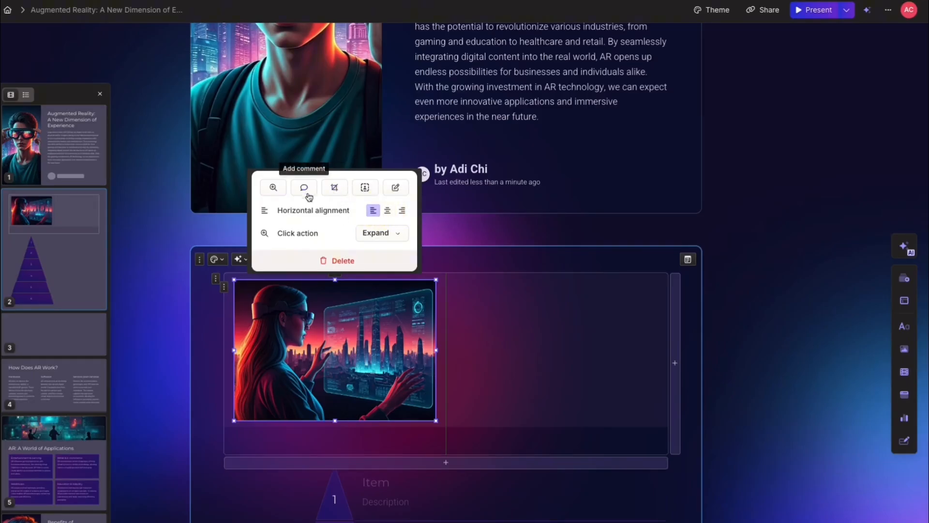
click(726, 430)
scroll(798, 412, down, 2)
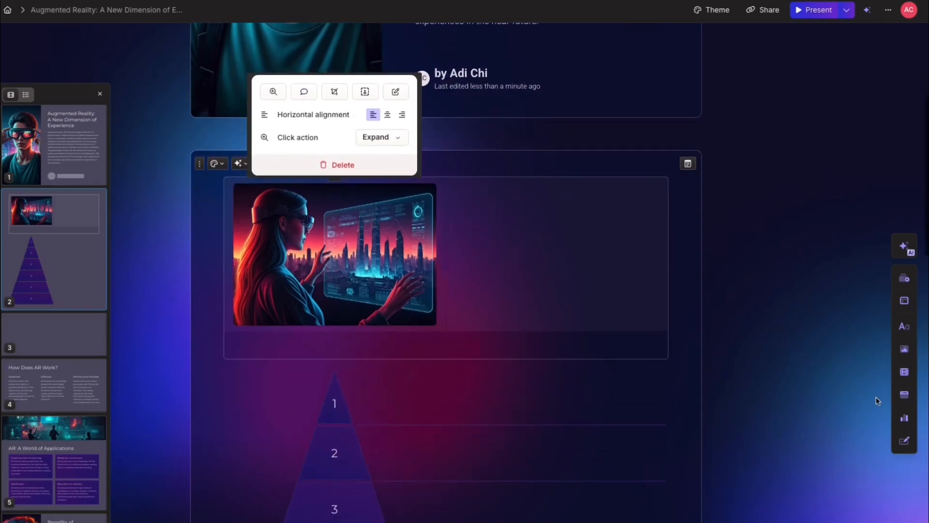
Examine the insertable video and media blocks and the embeddable apps and webpages without adding any.
click(904, 371)
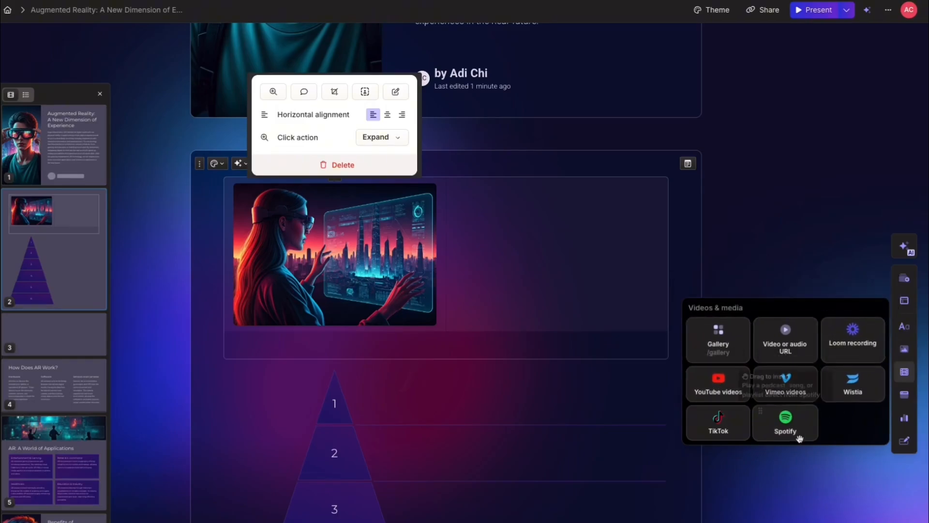
click(841, 468)
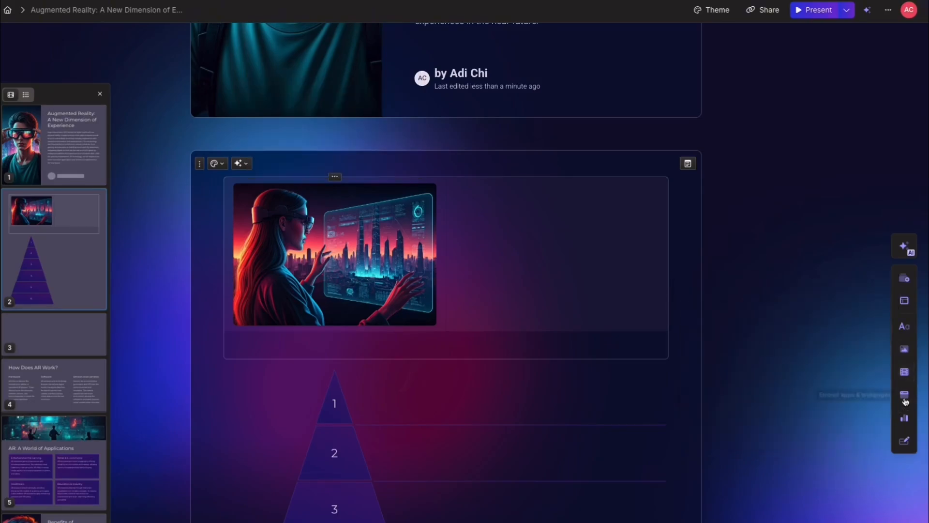
click(905, 395)
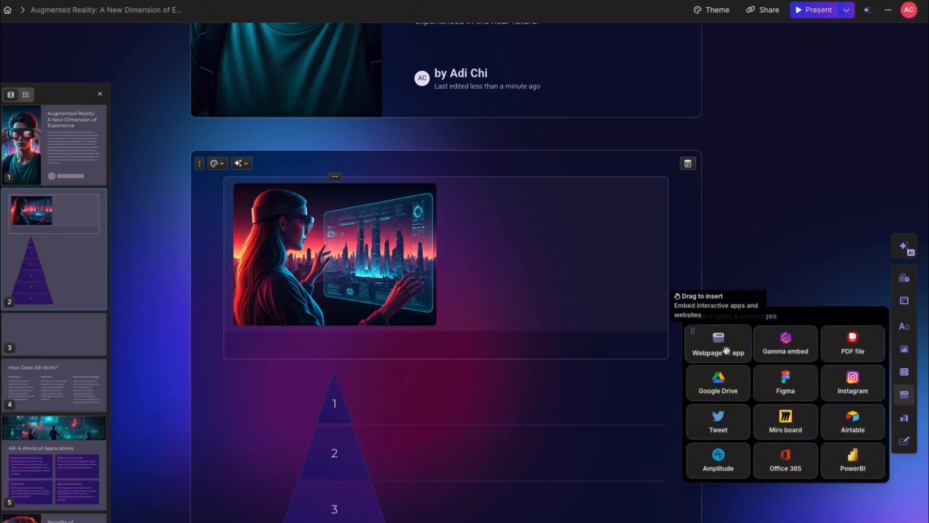
click(798, 266)
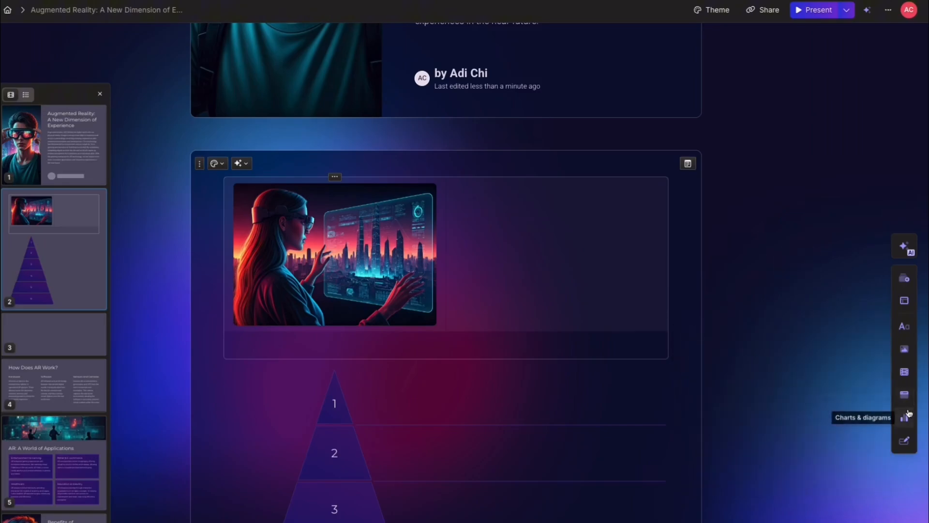
Insert a column chart above the table on the second card, and check its fruit and quantity cells without editing them.
click(906, 416)
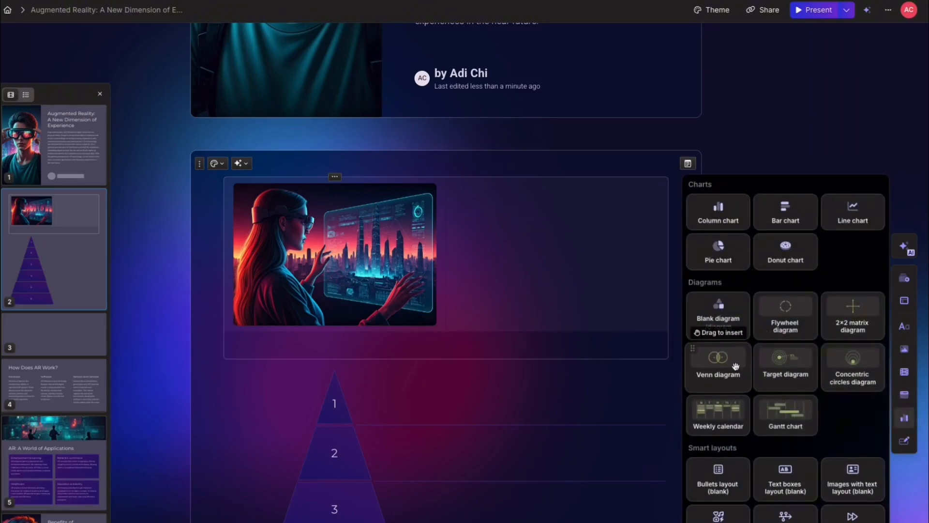
drag(711, 214, 472, 171)
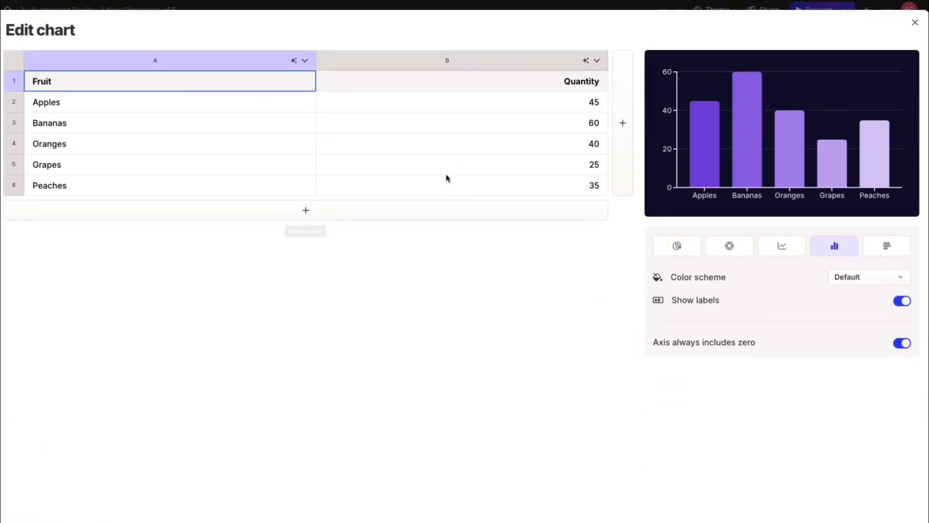
click(421, 122)
click(412, 144)
click(406, 167)
click(385, 188)
click(289, 145)
click(598, 141)
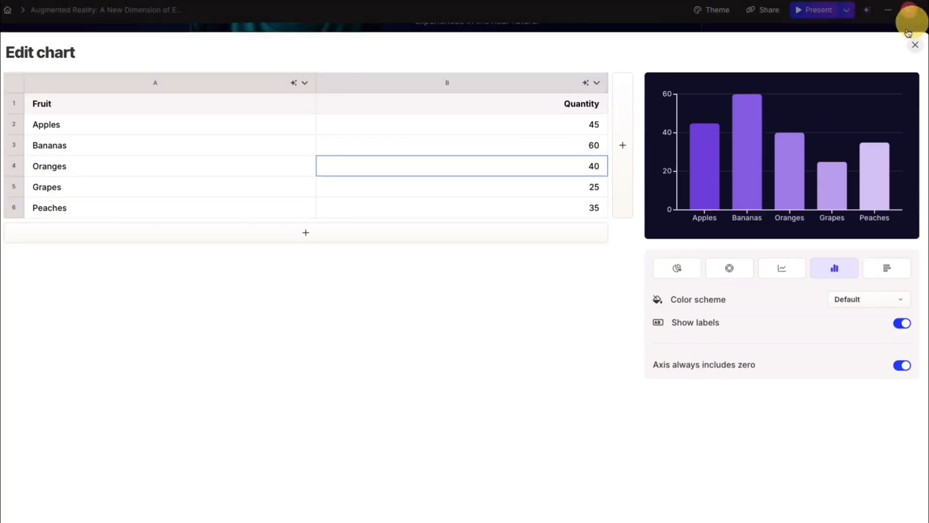
click(914, 24)
Insert a 2×2 matrix diagram above the column chart, and shift its vertical arrow slightly to the left.
mouse_move(900, 420)
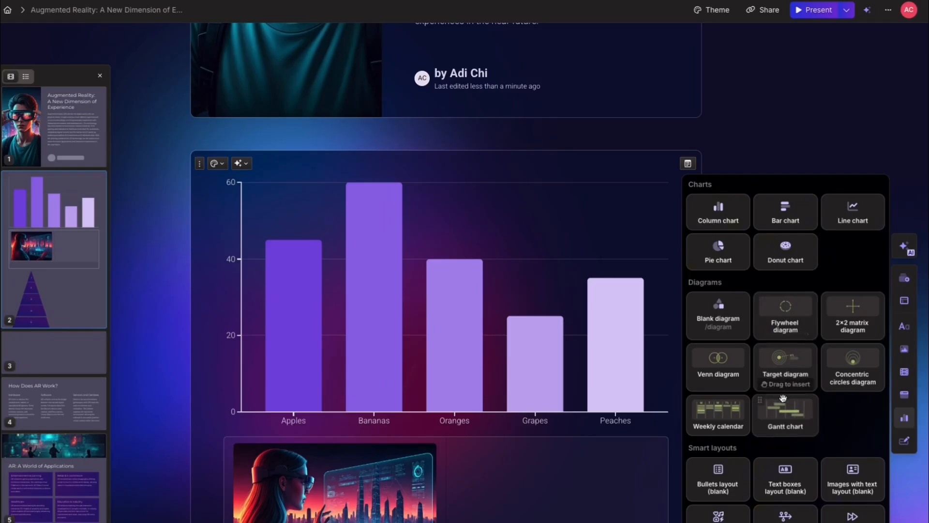
drag(781, 359, 444, 203)
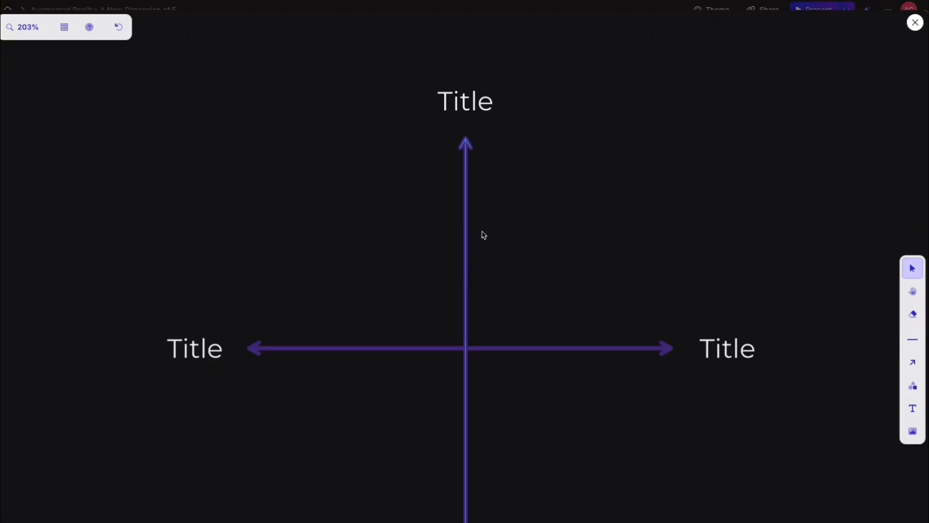
mouse_move(467, 156)
mouse_down()
mouse_move(497, 170)
mouse_move(460, 155)
mouse_up()
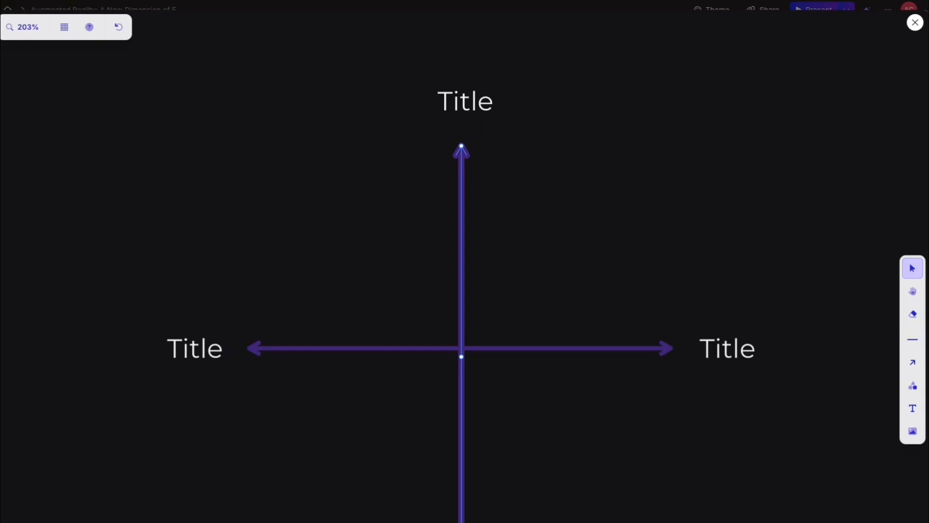
click(877, 396)
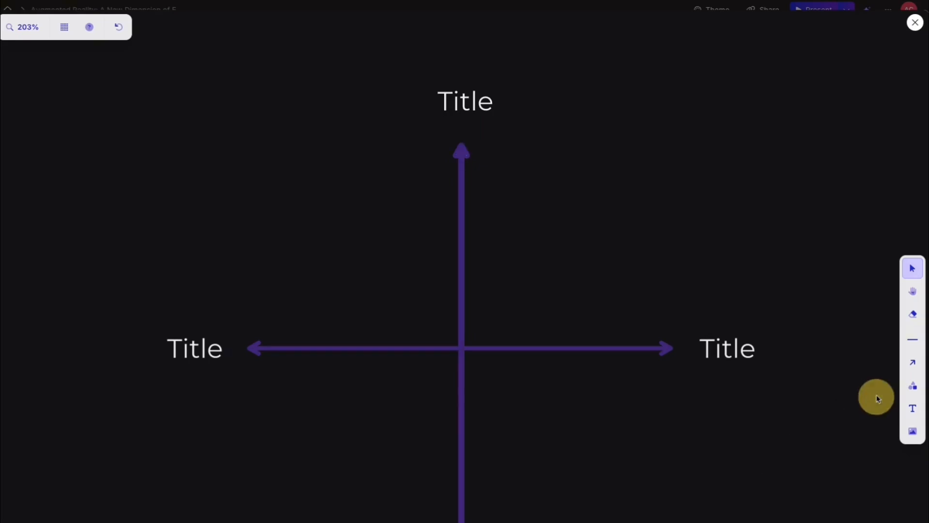
click(915, 24)
Review the title card and the matrix diagram and column chart on the second card.
scroll(515, 284, down, 2)
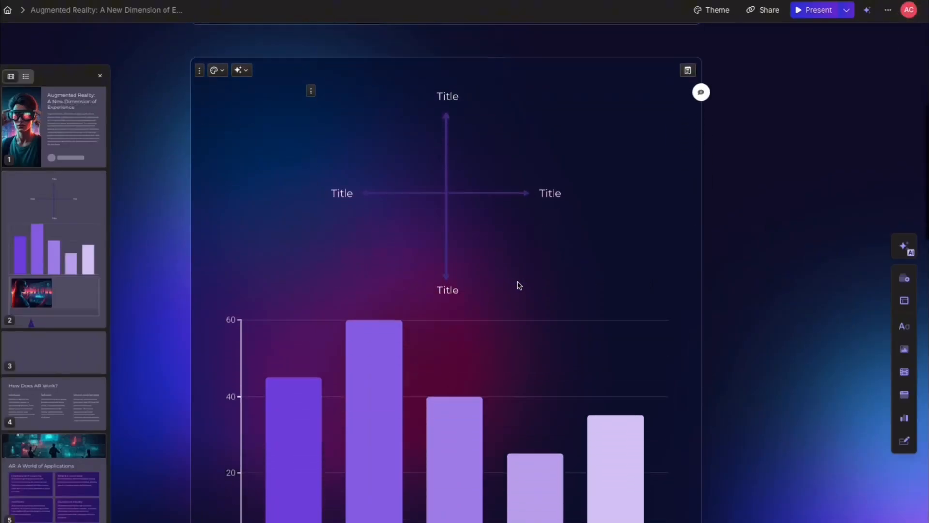
scroll(472, 293, up, 6)
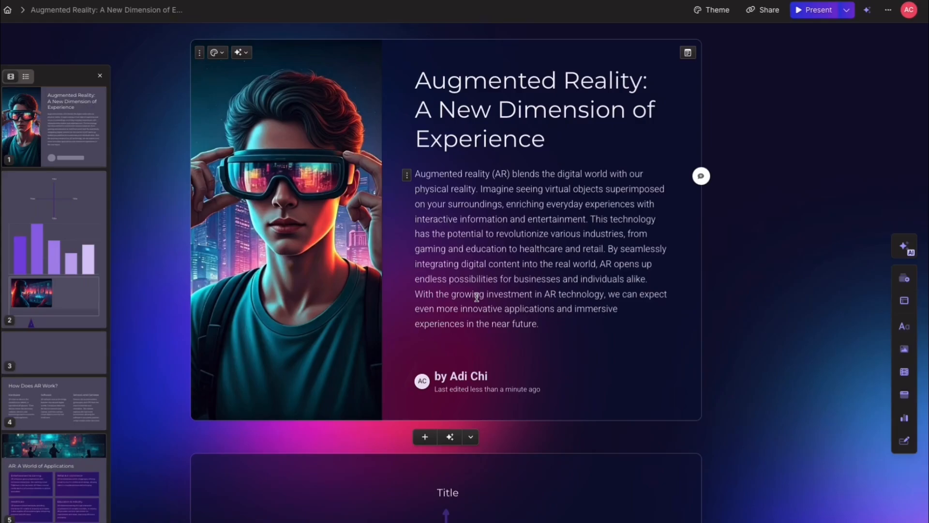
scroll(476, 297, down, 4)
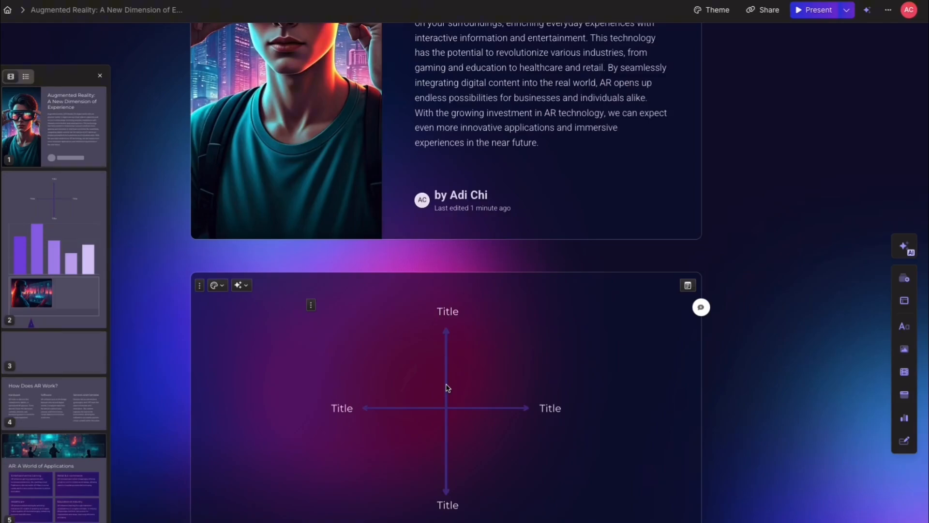
scroll(447, 387, down, 6)
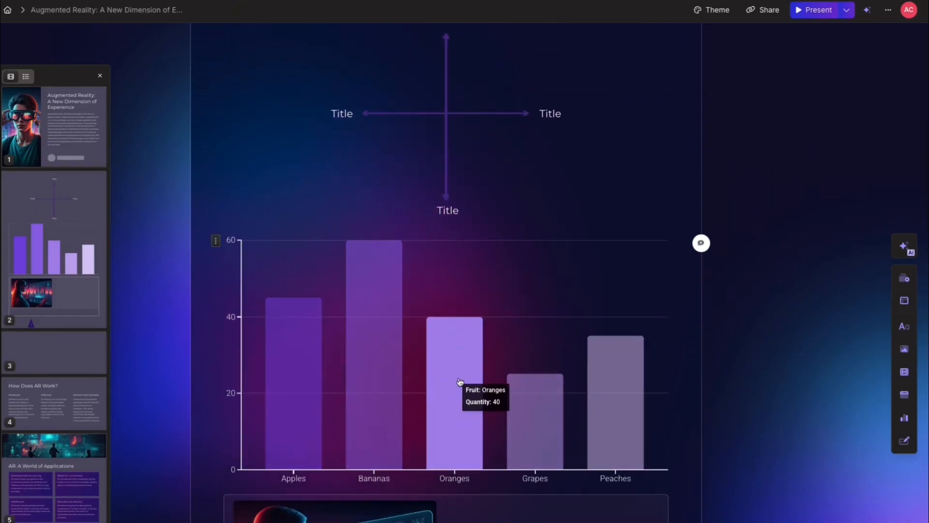
Add a blank line below the "AR: A World of Applications" heading and browse the block types that can be inserted there.
scroll(506, 362, up, 1)
scroll(506, 362, up, 3)
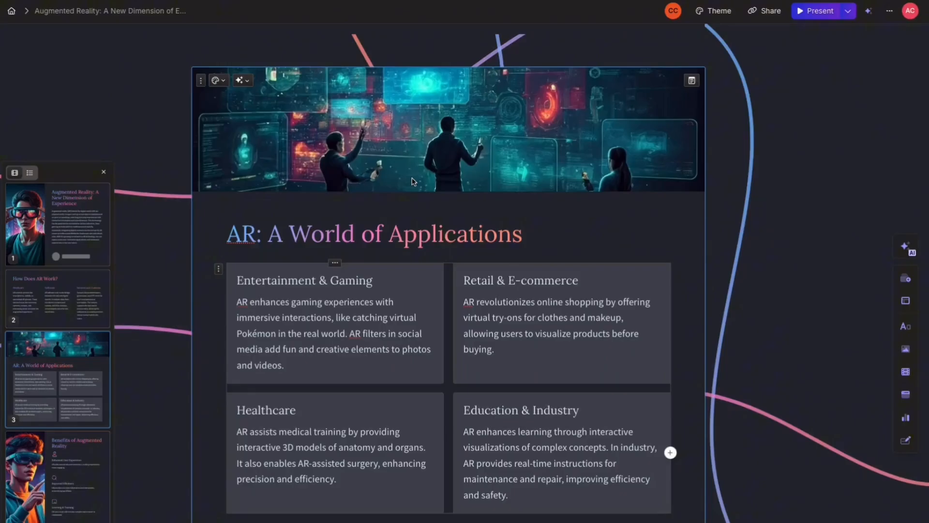
scroll(505, 271, down, 2)
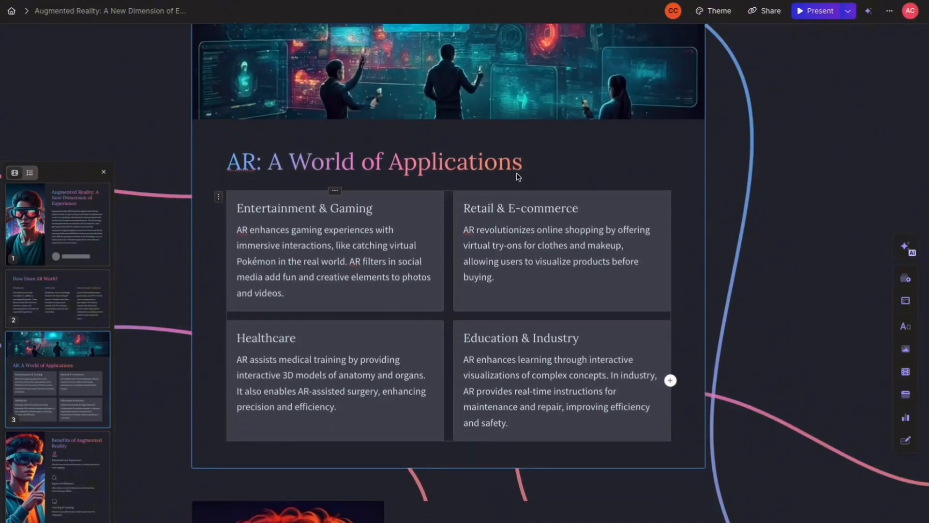
click(529, 165)
key(Return)
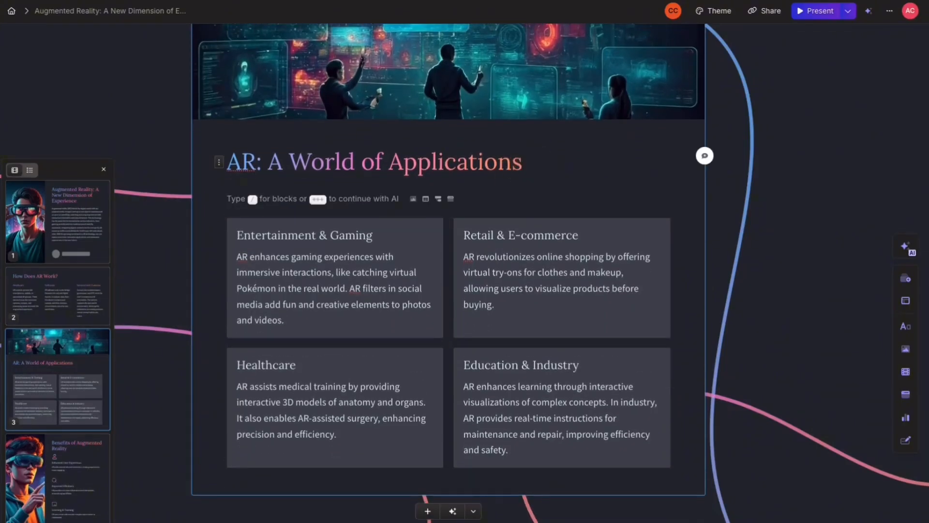
text(/)
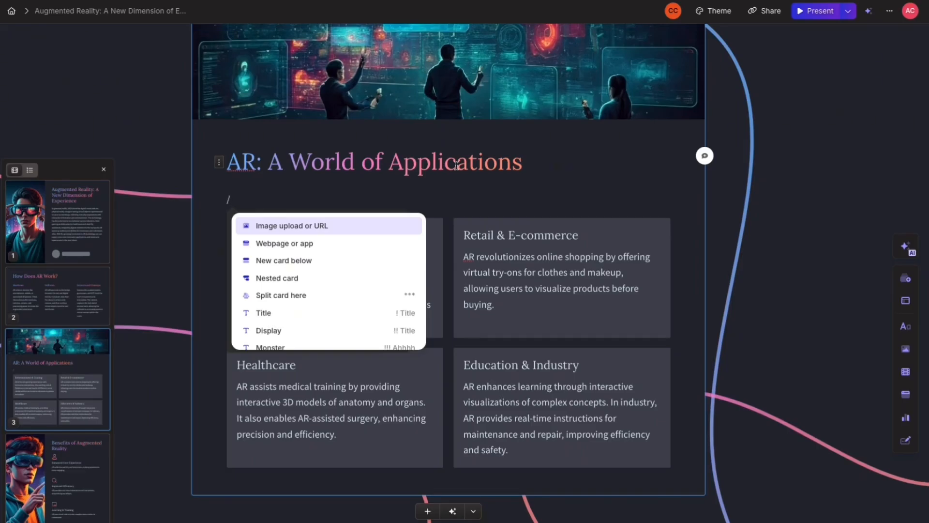
scroll(297, 257, down, 5)
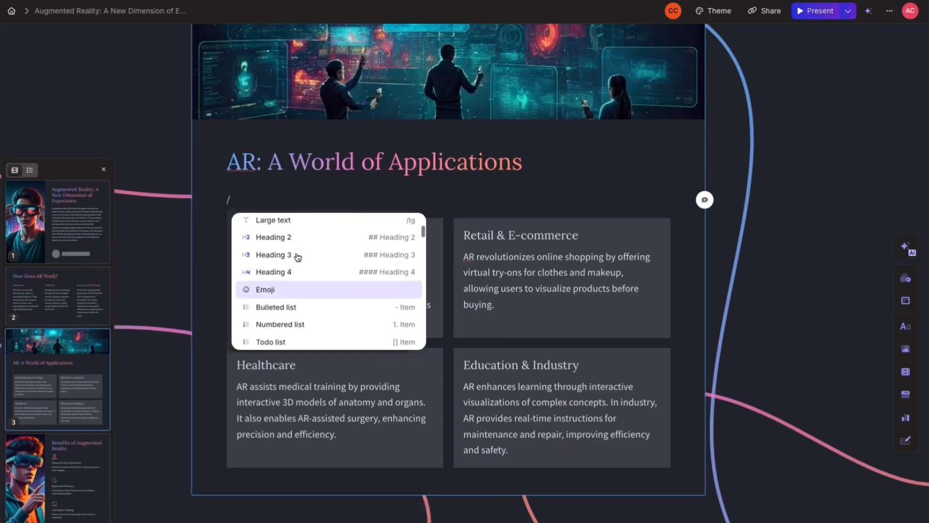
scroll(298, 257, up, 5)
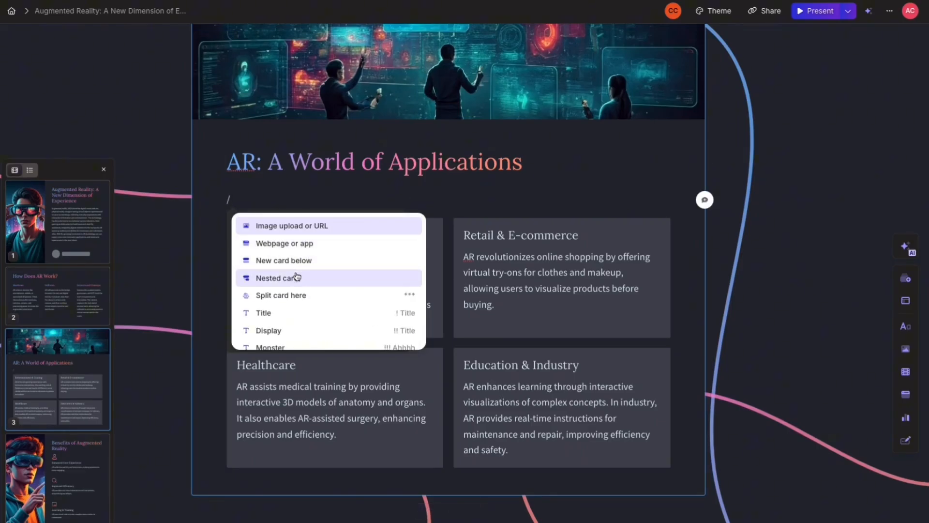
scroll(291, 276, down, 6)
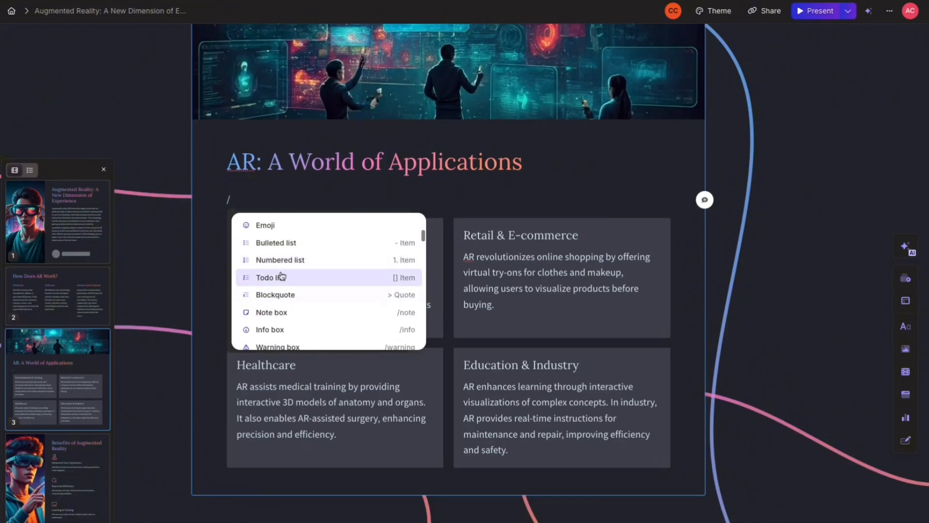
scroll(279, 286, down, 2)
scroll(274, 275, down, 3)
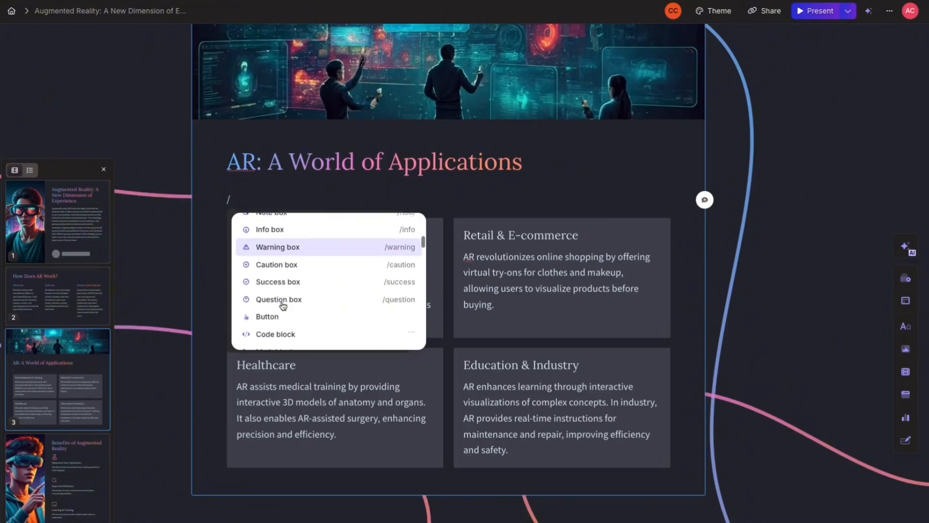
click(257, 251)
key(BackSpace)
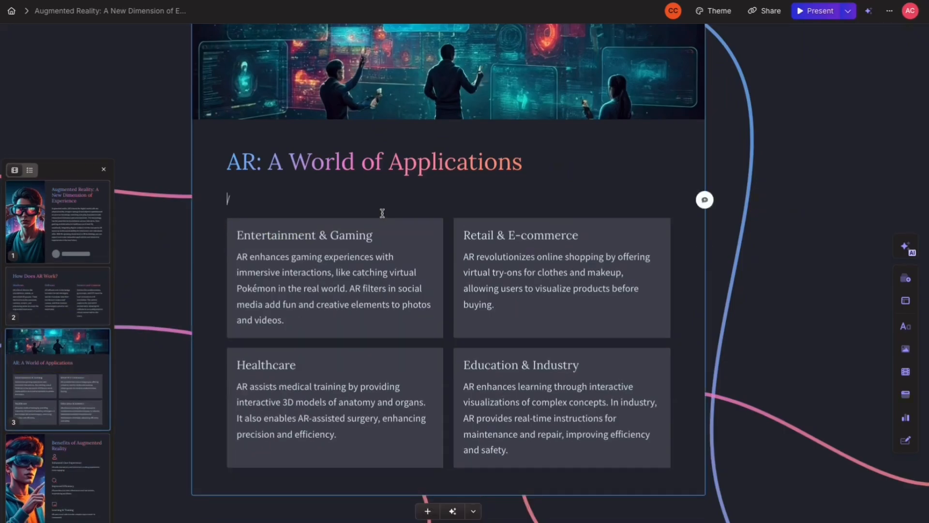
Insert a nested card below the "AR: A World of Applications" heading and apply the Two columns template to it.
text(/)
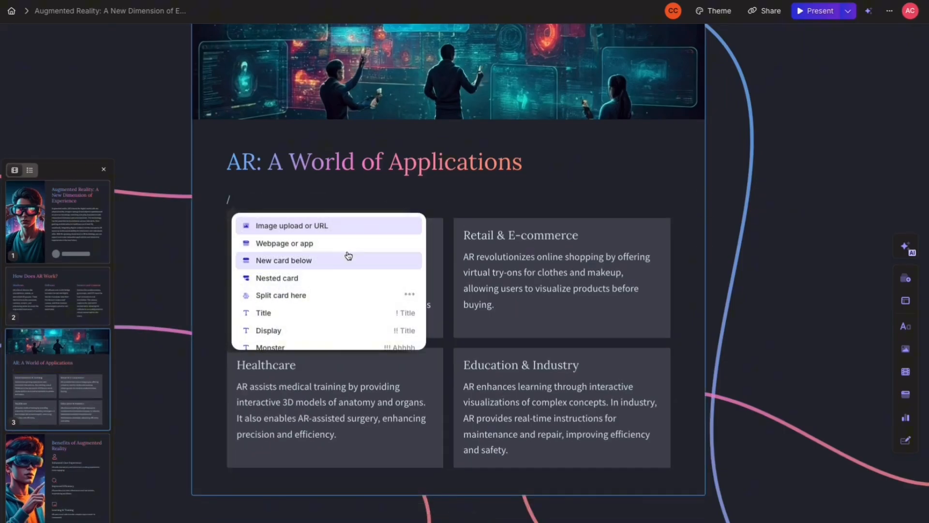
click(290, 280)
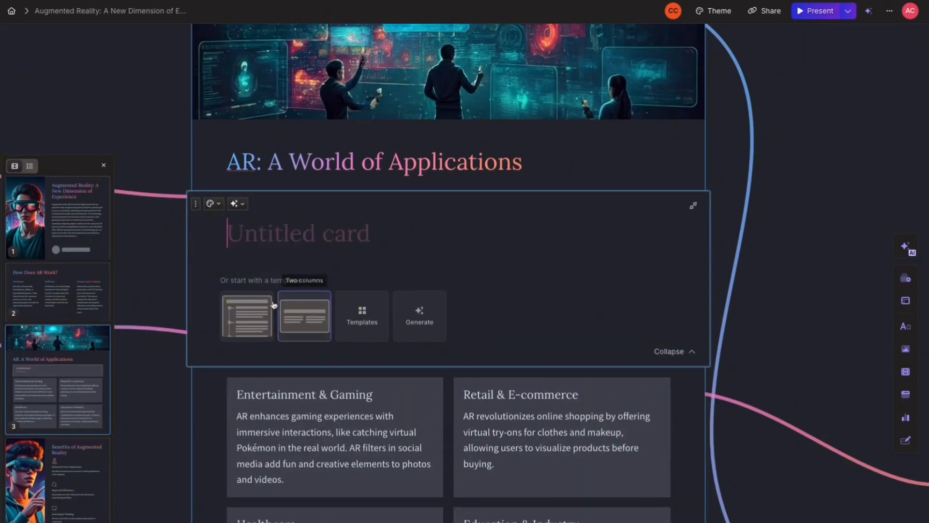
click(269, 225)
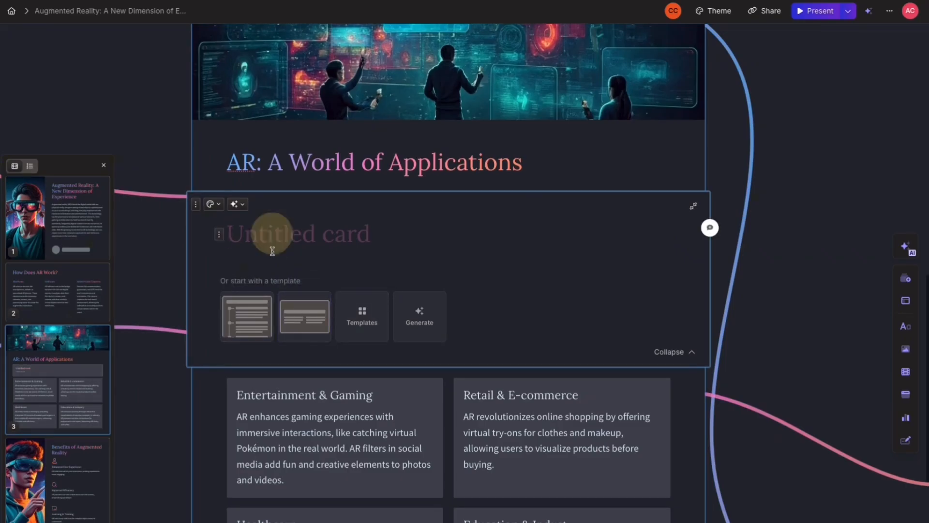
click(302, 319)
Copy the Entertainment & Gaming paragraph into both columns of the nested card.
triple_click(289, 390)
key(ctrl+c)
click(266, 280)
key(ctrl+v)
click(485, 292)
key(ctrl+v)
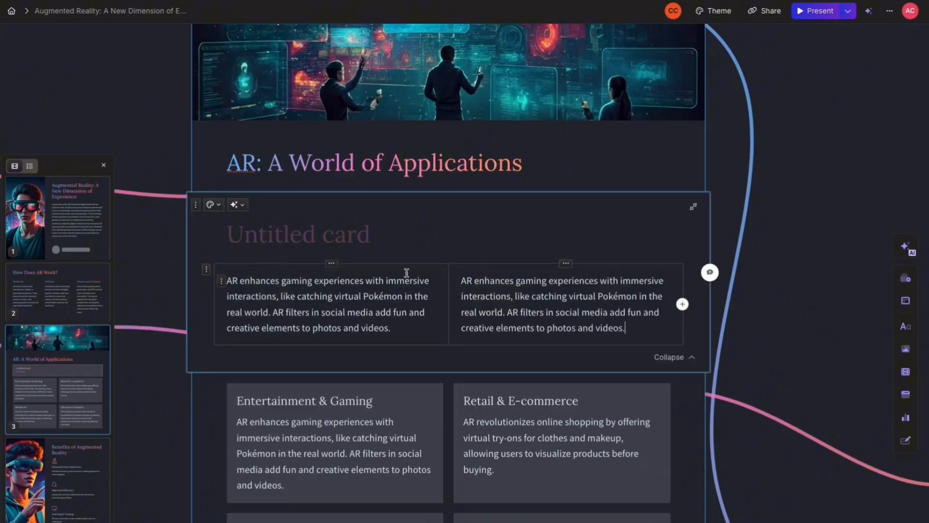
Title the nested card "Enhanced Gaming" and insert a second nested card directly below that title.
click(316, 237)
text(Enhanced Gaming)
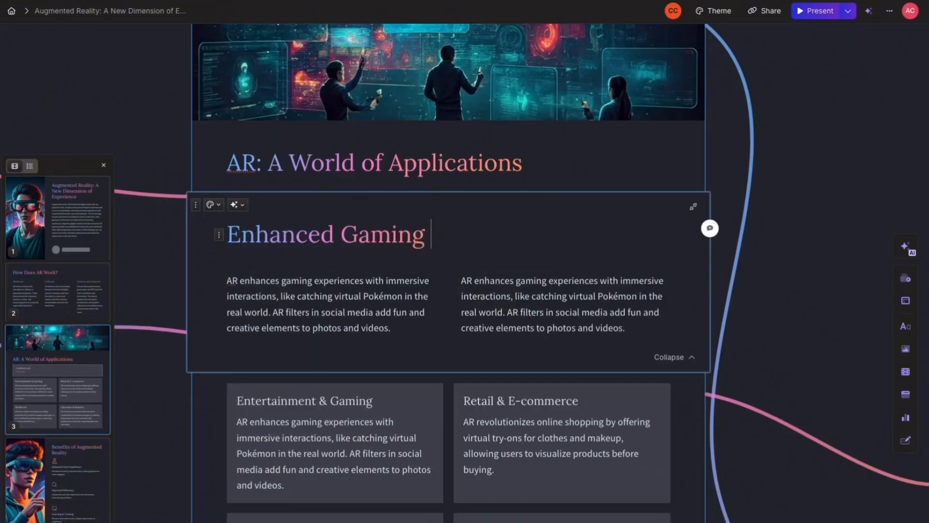
key(Return)
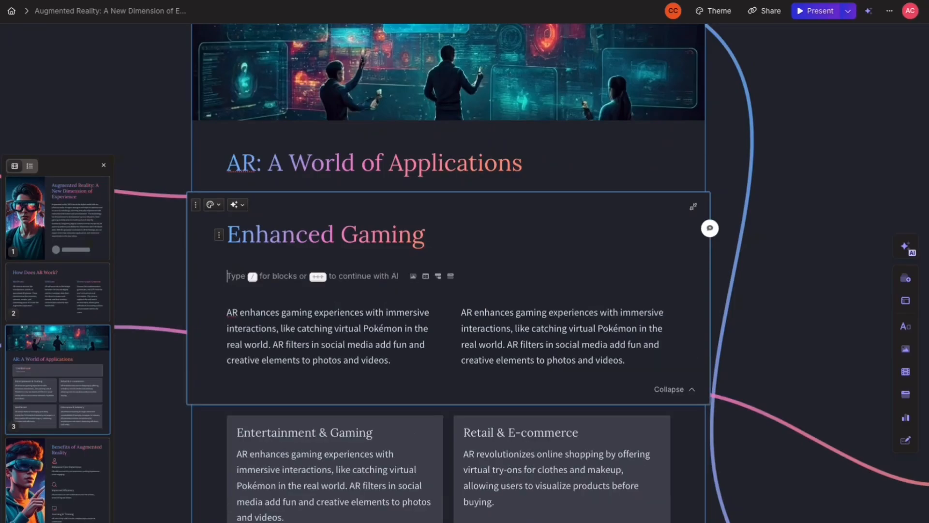
text(/nest)
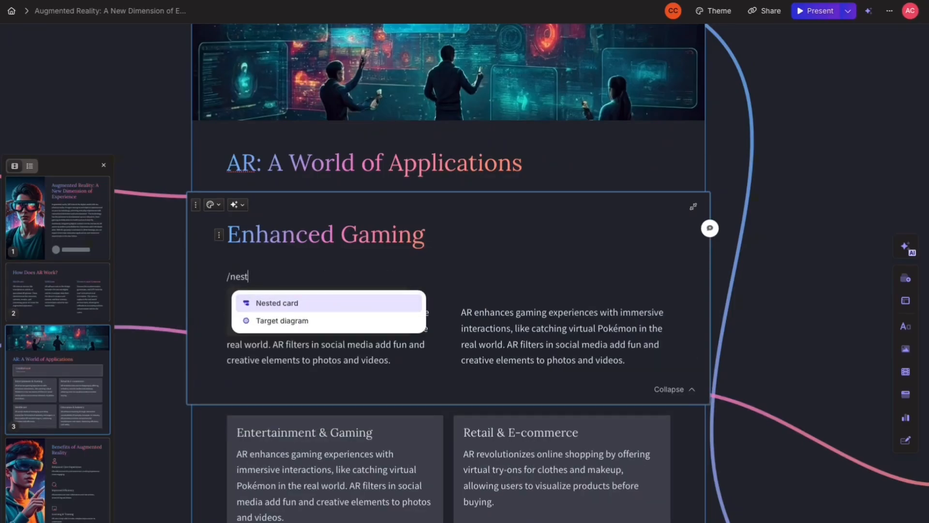
key(Return)
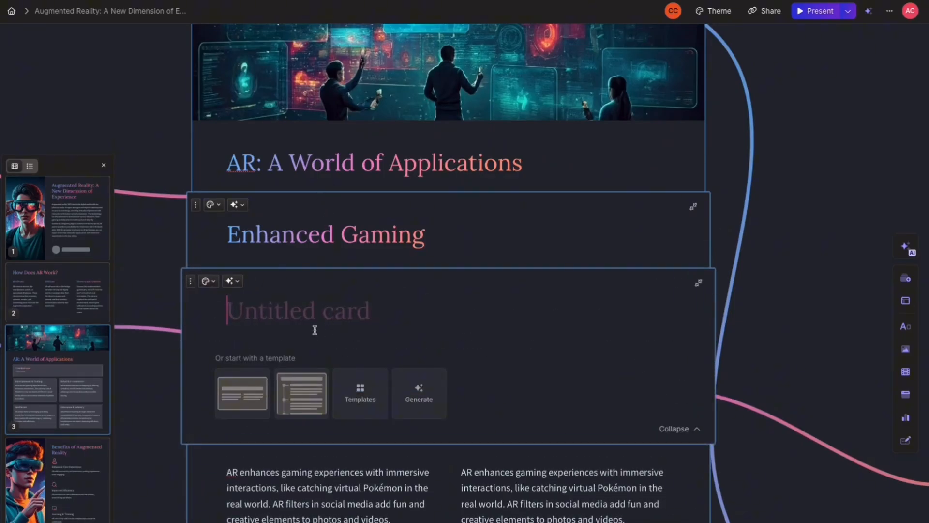
Title the inner nested card "Retail and Commerce" and copy the Retail & E-commerce paragraph below its title.
click(505, 522)
triple_click(505, 522)
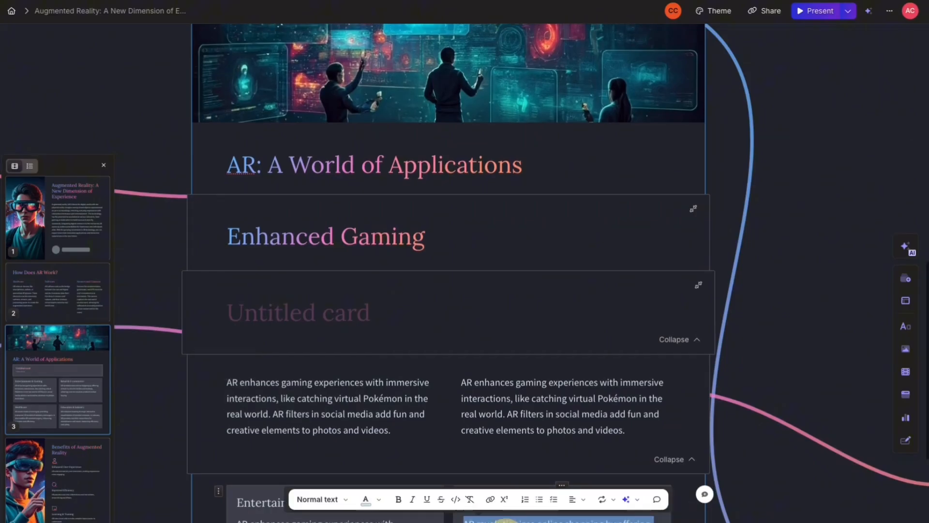
click(340, 335)
text(Retai)
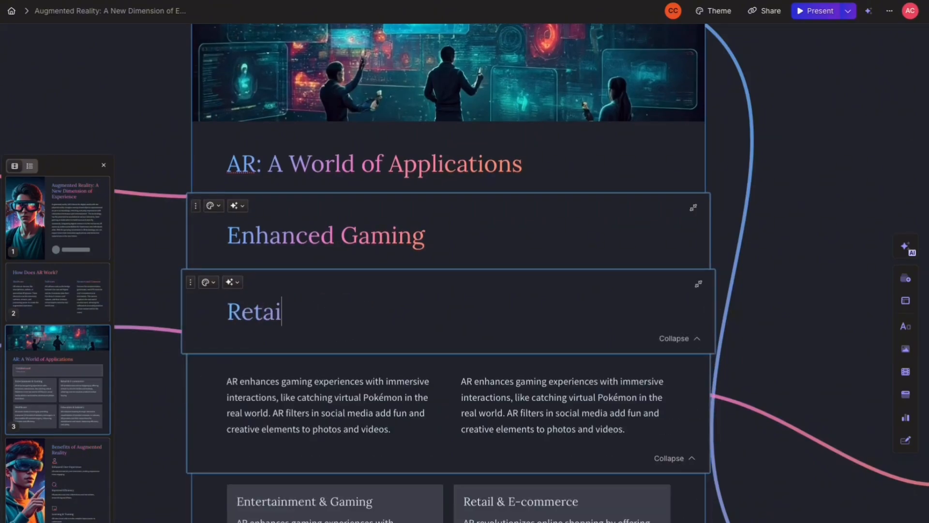
text(l and Commerce)
key(Return)
key(ctrl+v)
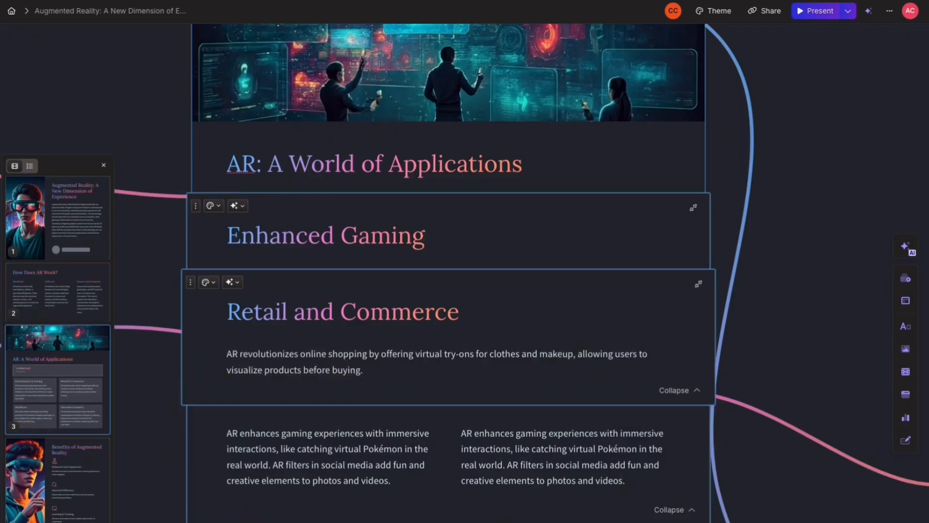
Collapse the Retail and Commerce card, and collapse the Enhanced Gaming card that contains it.
click(698, 284)
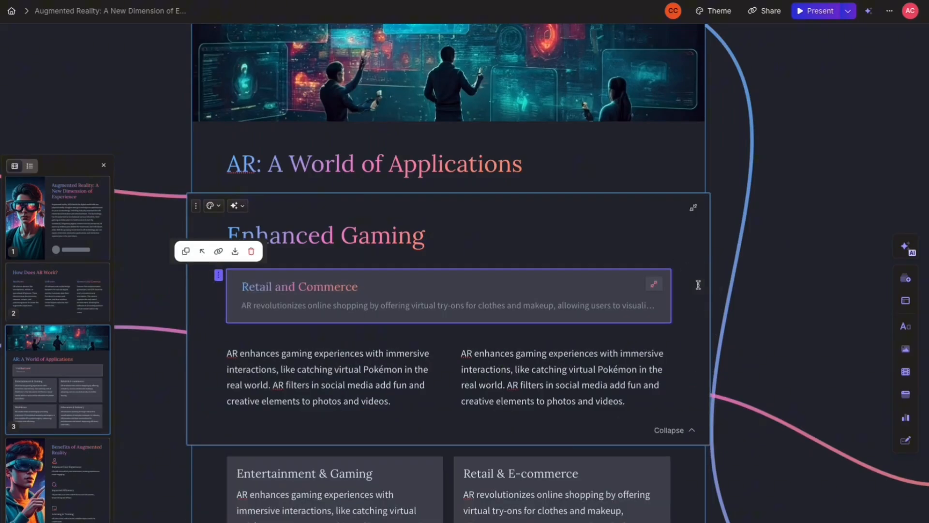
click(693, 208)
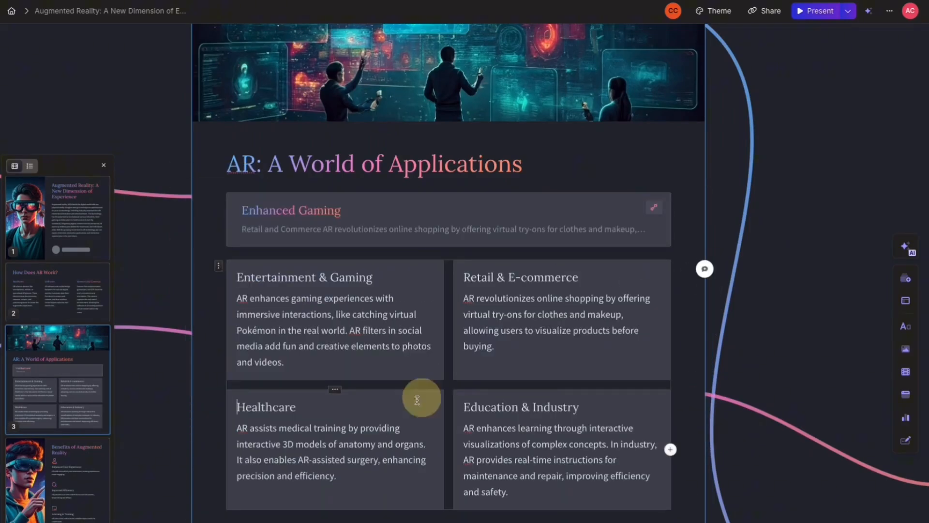
scroll(415, 394, up, 5)
scroll(396, 392, up, 6)
scroll(481, 217, down, 8)
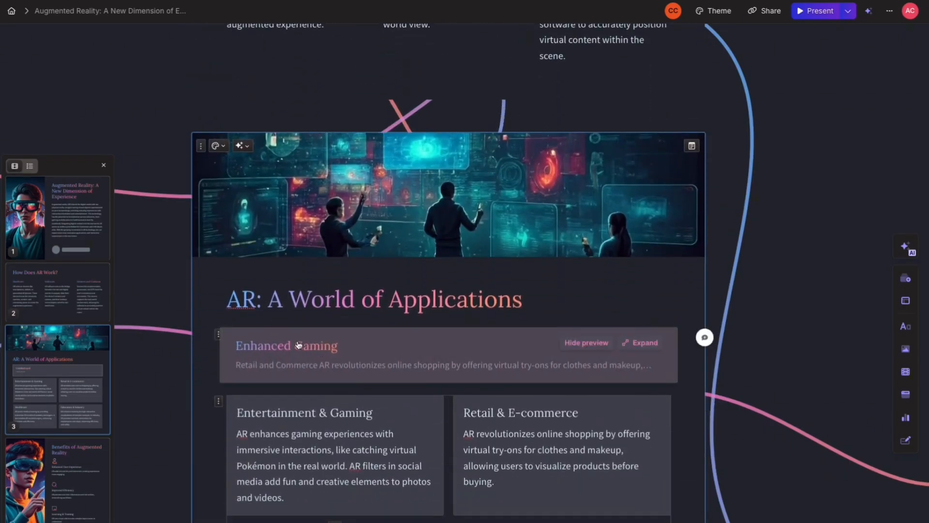
Expand the Enhanced Gaming card and view its Retail and Commerce card expanded, leaving only the inner card collapsed.
click(646, 342)
scroll(309, 373, down, 3)
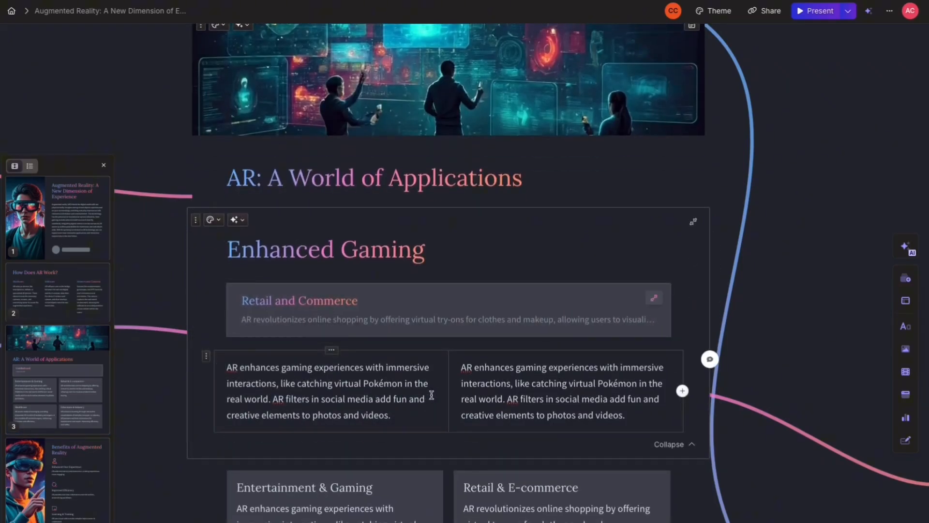
click(658, 303)
scroll(460, 355, down, 2)
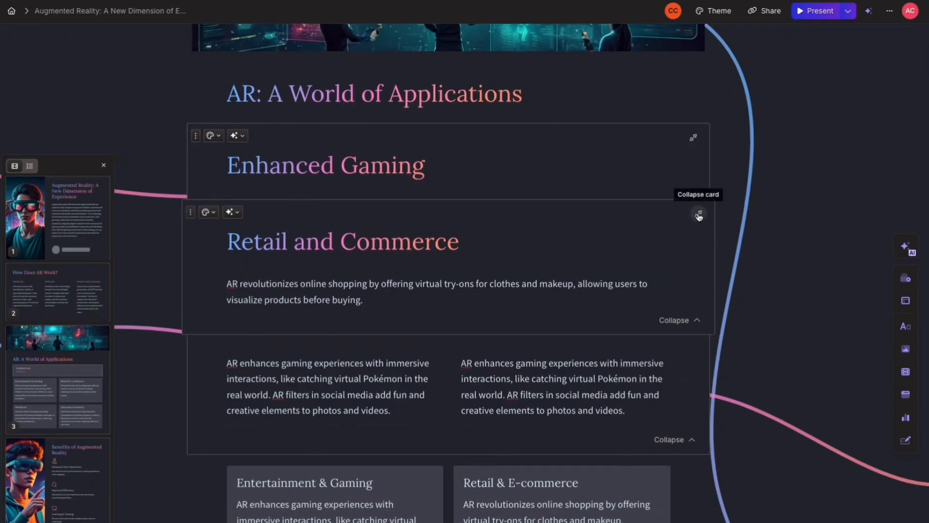
click(696, 212)
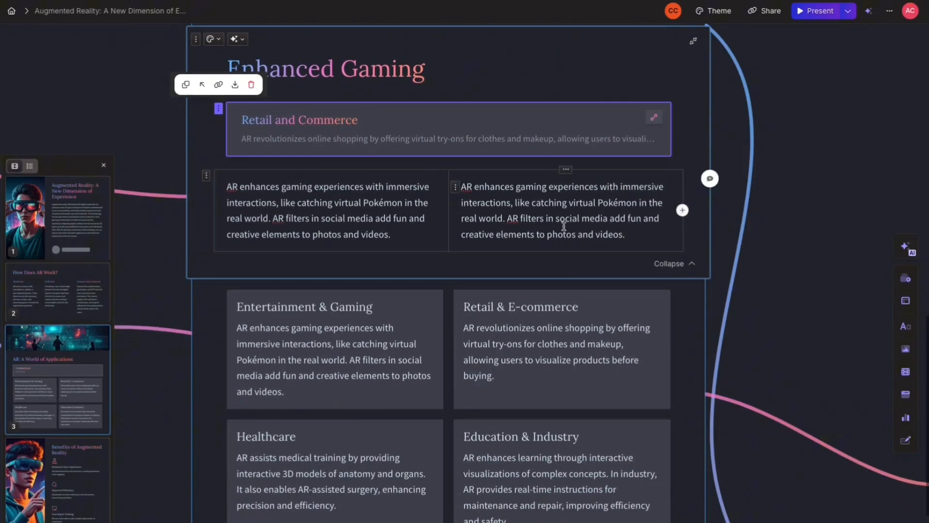
Review the diagrams, column chart and table on the second card, and the "How Does AR Work?" card.
scroll(578, 277, up, 2)
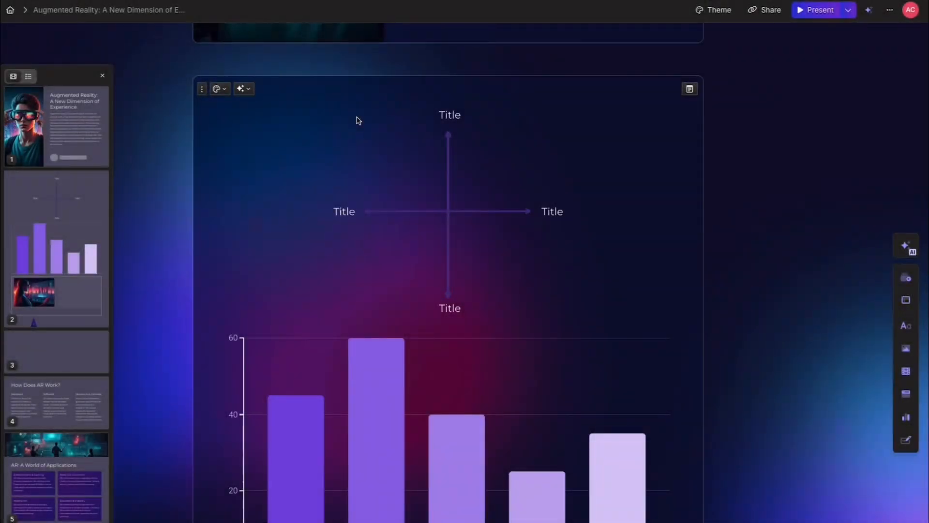
scroll(378, 131, down, 10)
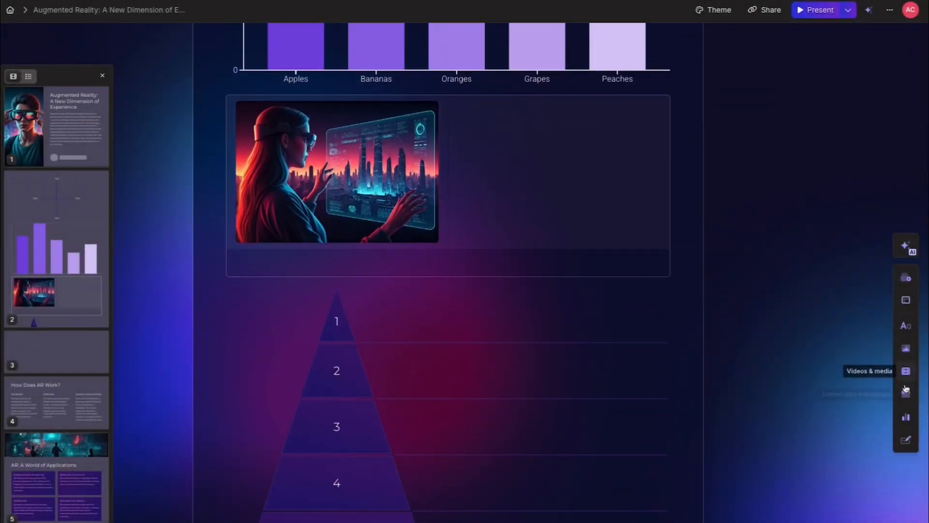
scroll(456, 228, up, 14)
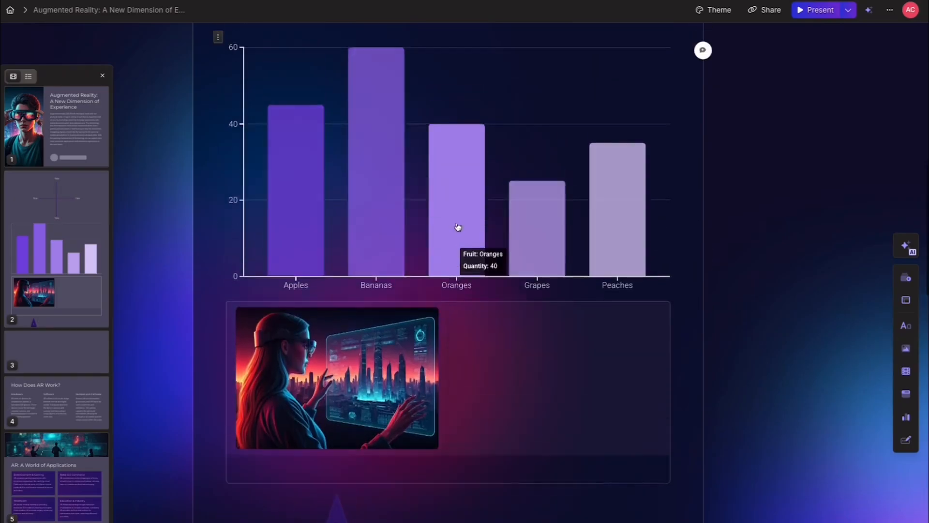
scroll(456, 217, down, 17)
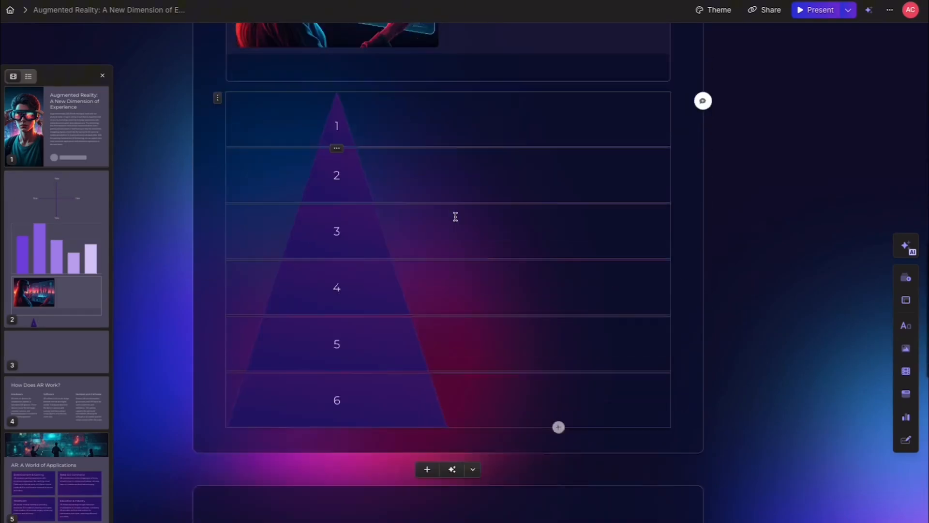
scroll(455, 213, down, 2)
scroll(455, 209, up, 3)
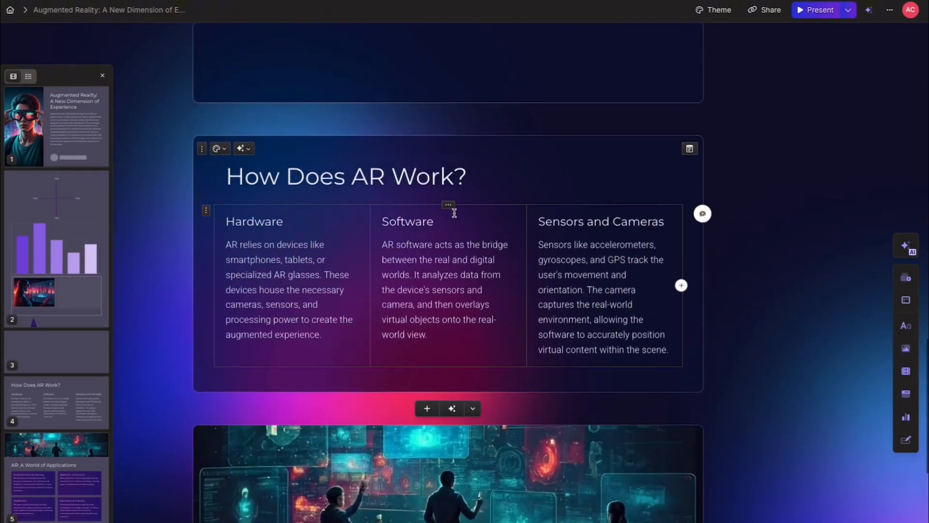
scroll(455, 209, down, 1)
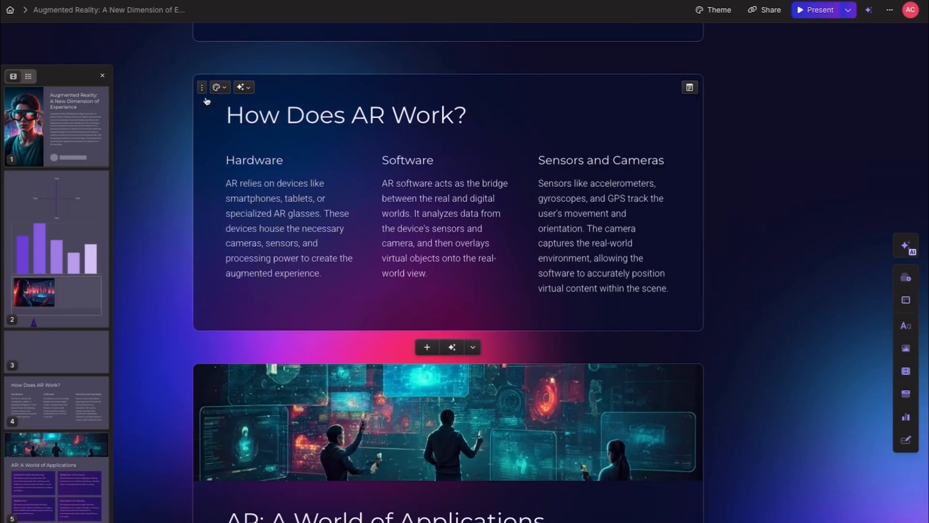
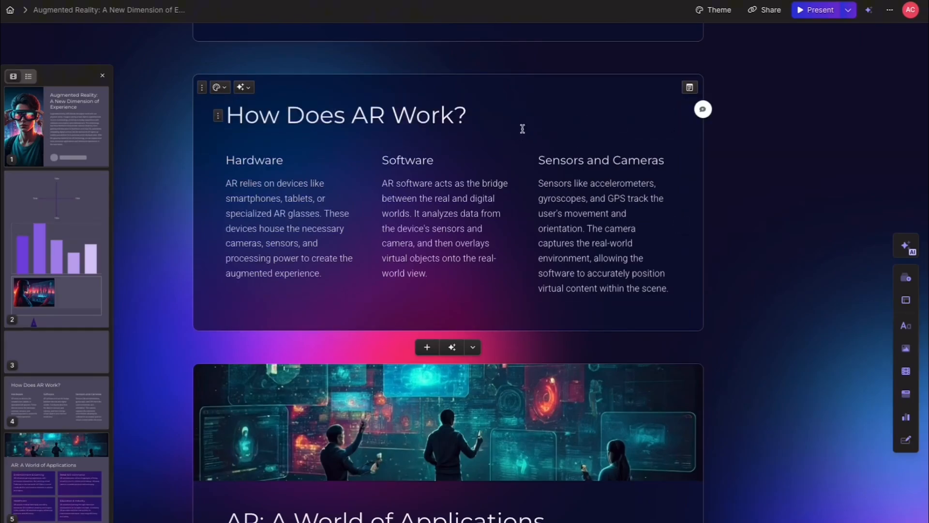
Open a new comment on the "How Does AR Work?" title, and view the formatting options for the Sensors and Cameras paragraph.
click(703, 109)
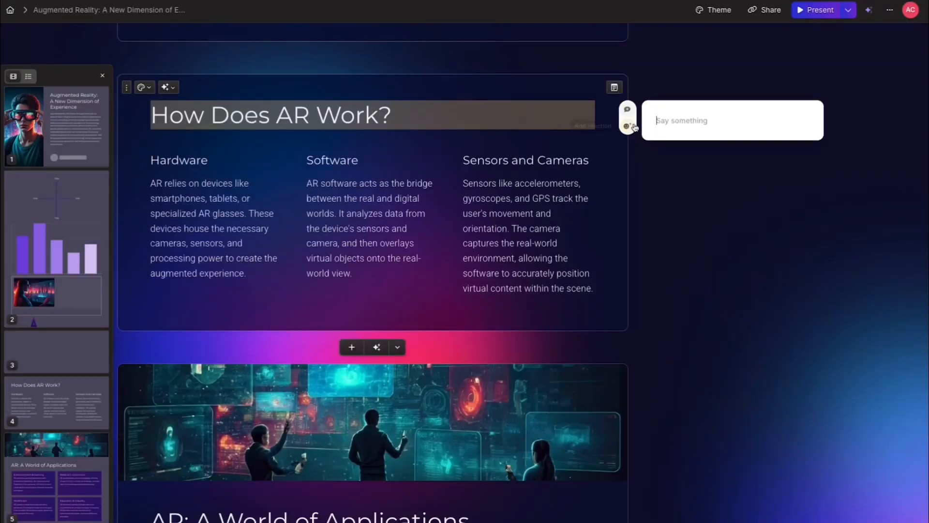
click(561, 178)
triple_click(576, 184)
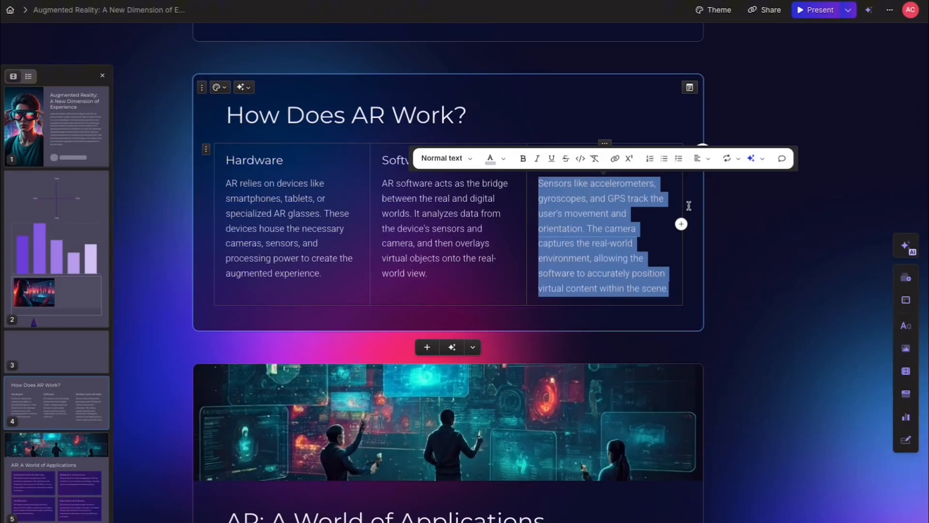
click(536, 225)
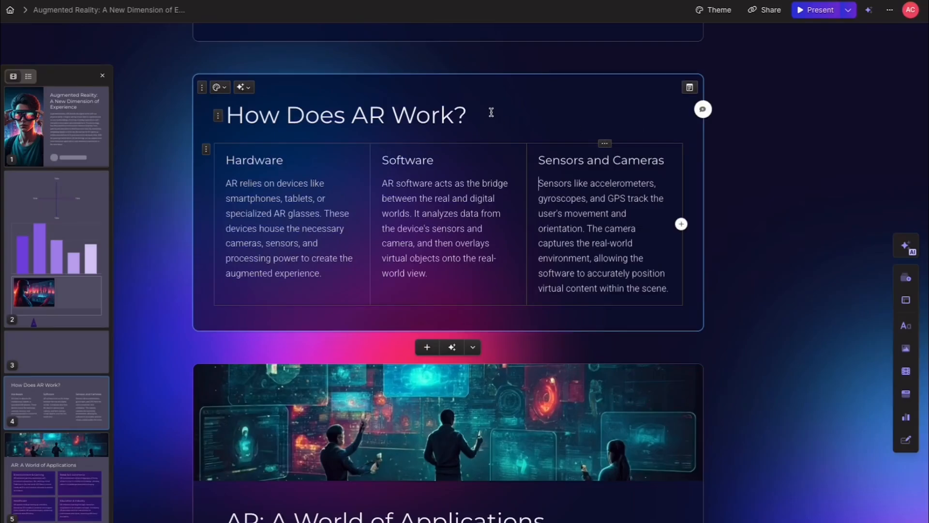
Add a thumbs-up emoji reaction to the "How Does AR Work?" title.
click(511, 111)
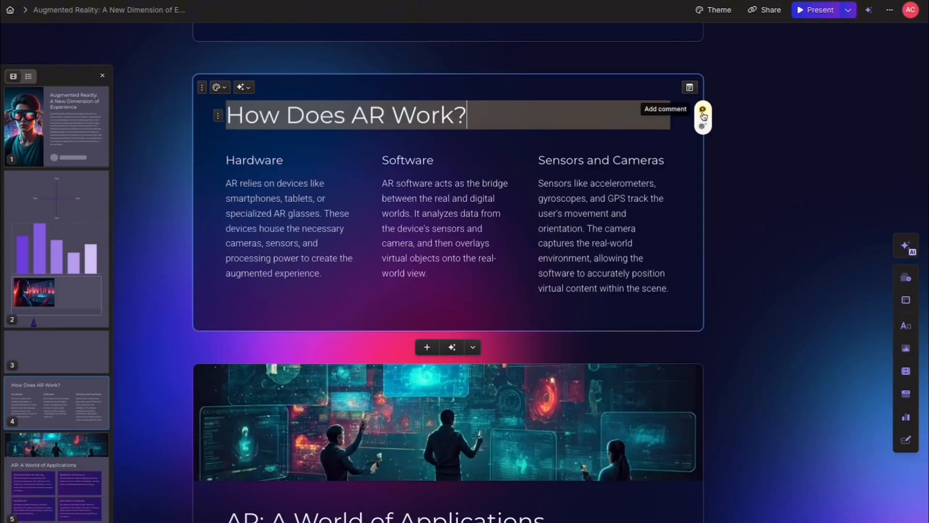
click(703, 128)
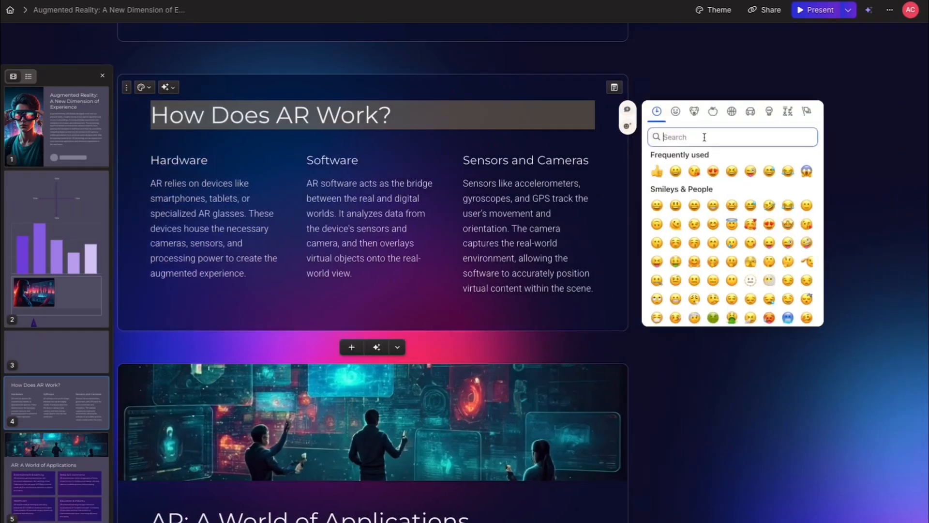
click(657, 171)
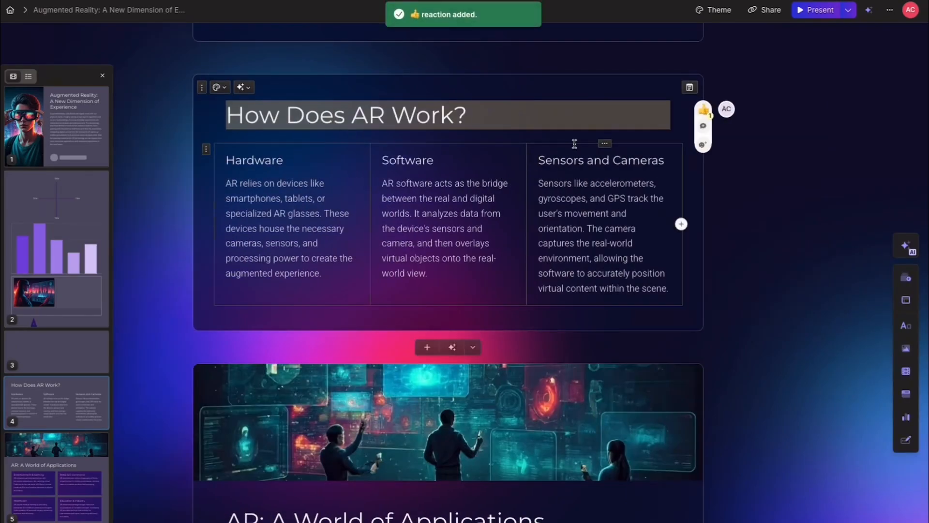
Generate speaker notes with AI for the "How Does AR Work?" card and close the notes.
scroll(595, 205, down, 6)
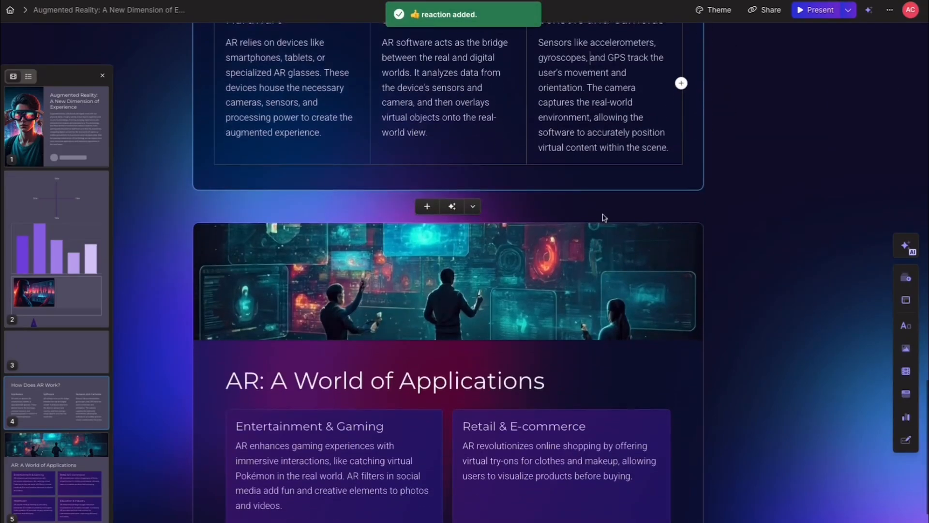
scroll(596, 200, up, 12)
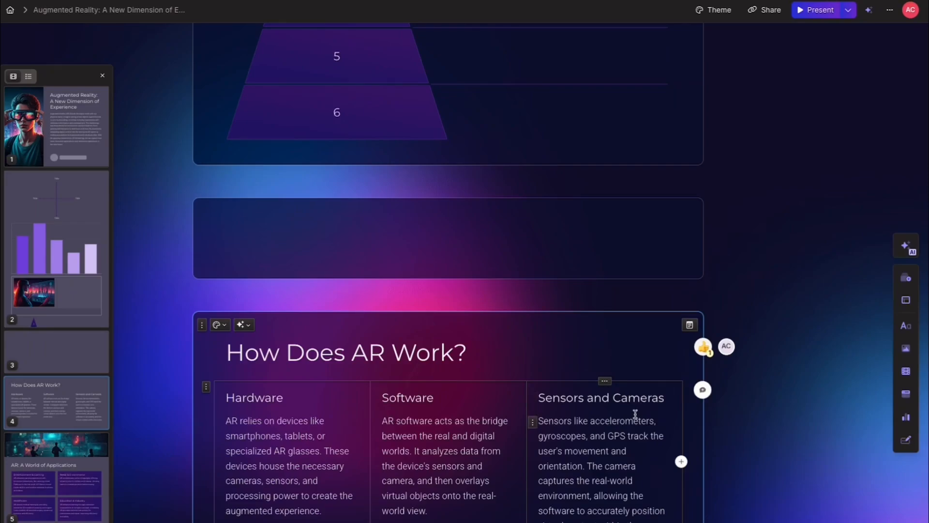
scroll(290, 357, down, 2)
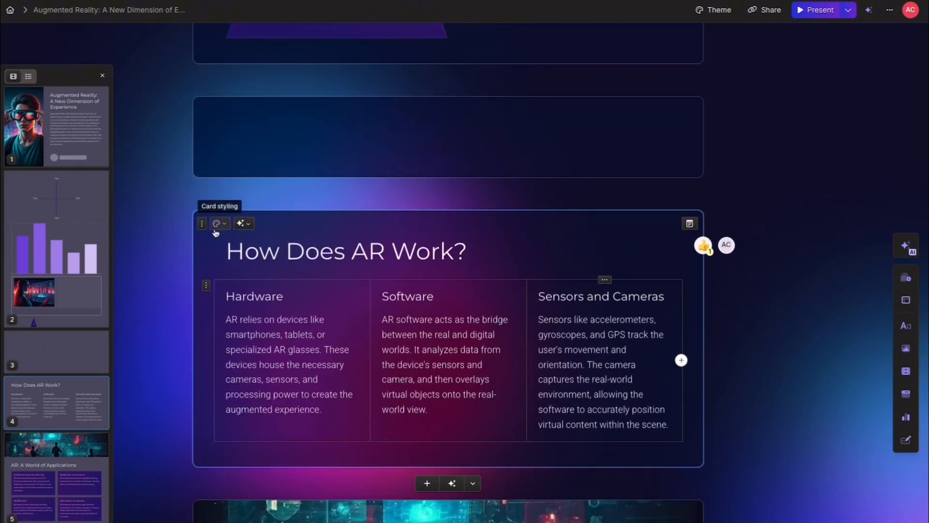
click(690, 225)
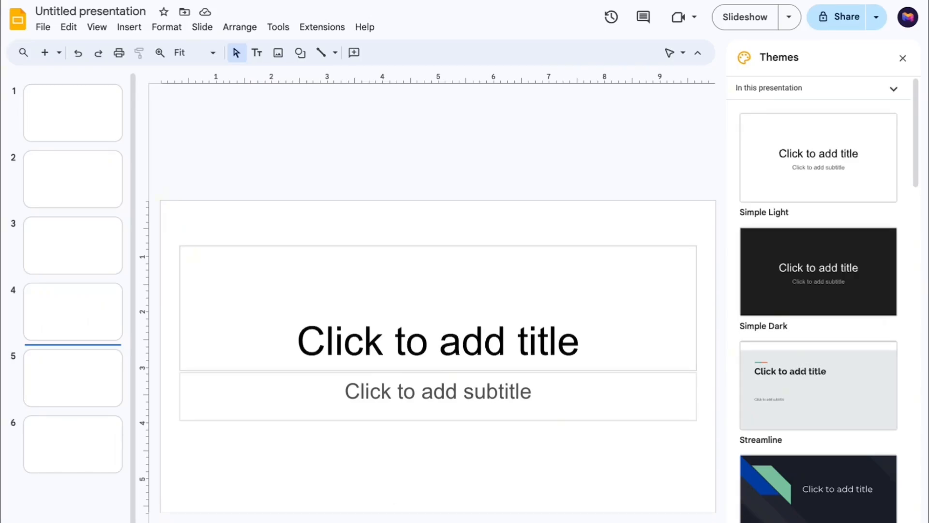
click(434, 520)
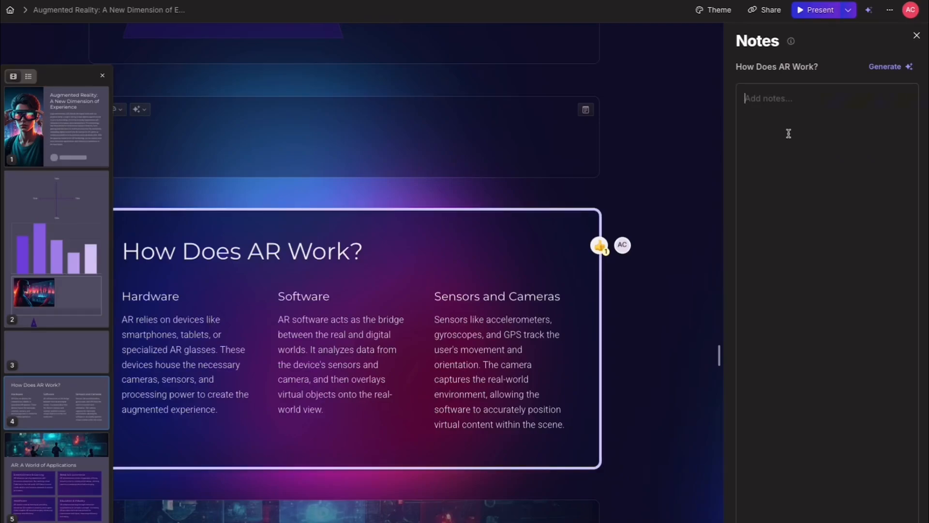
click(879, 69)
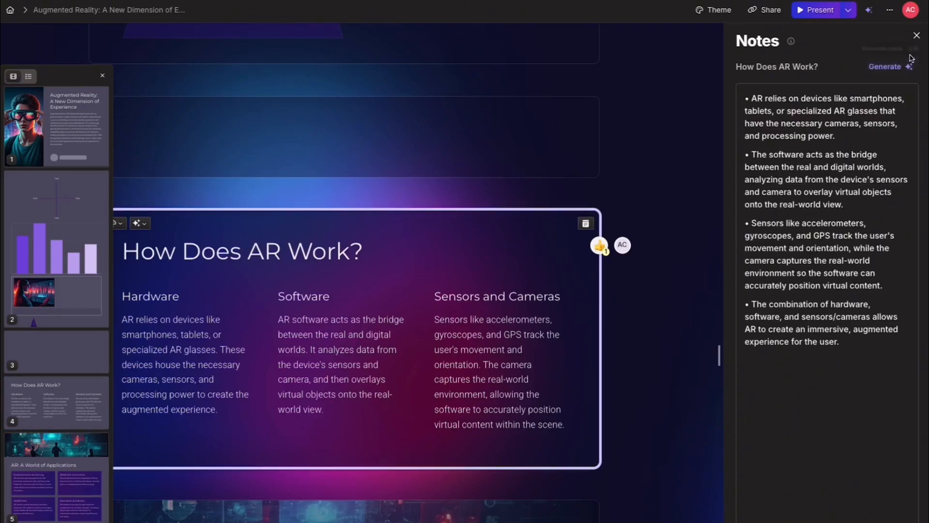
drag(798, 109, 769, 138)
click(855, 342)
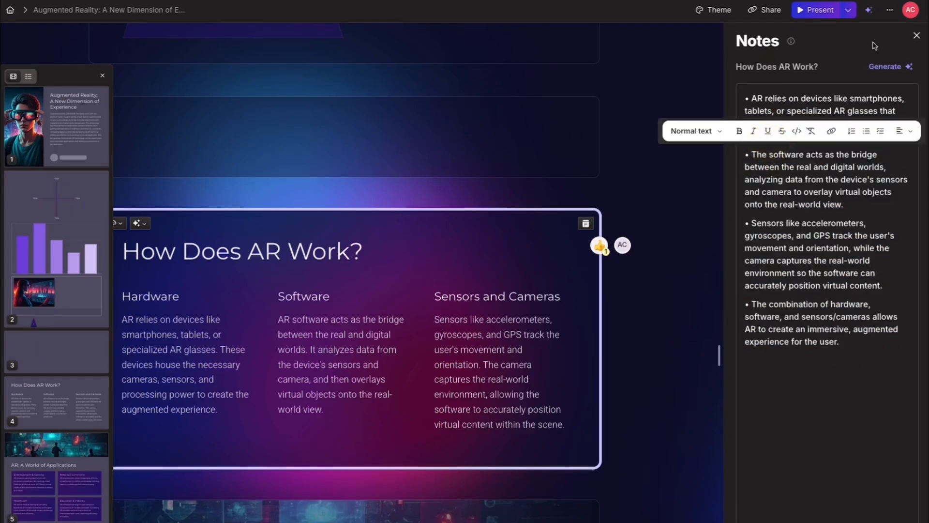
click(916, 37)
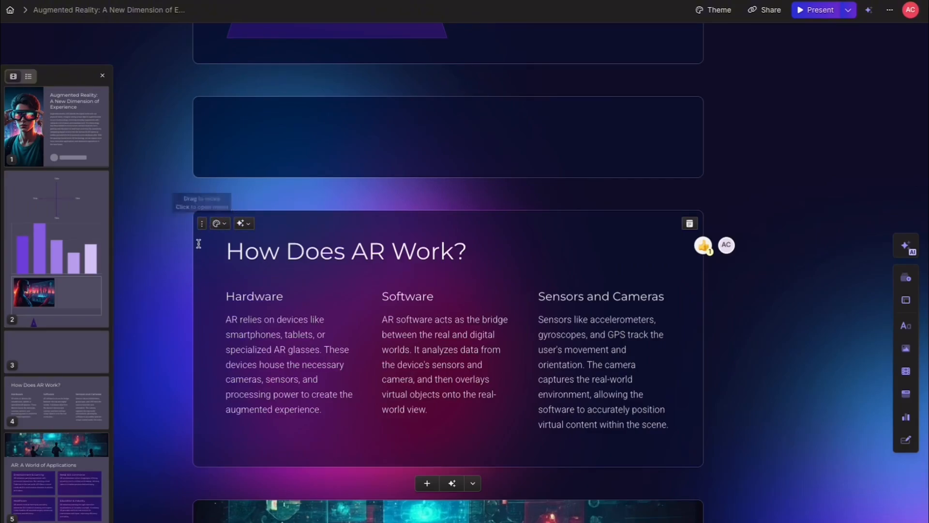
click(204, 223)
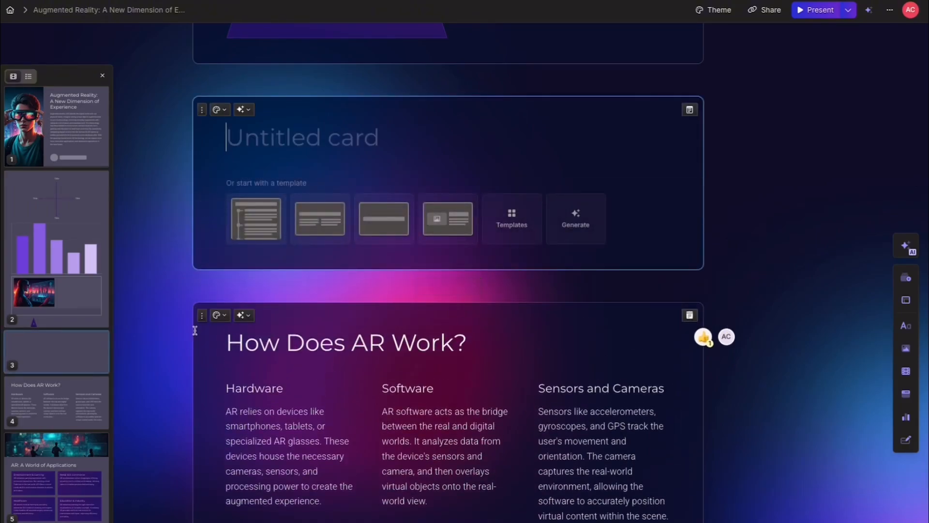
click(202, 320)
click(203, 224)
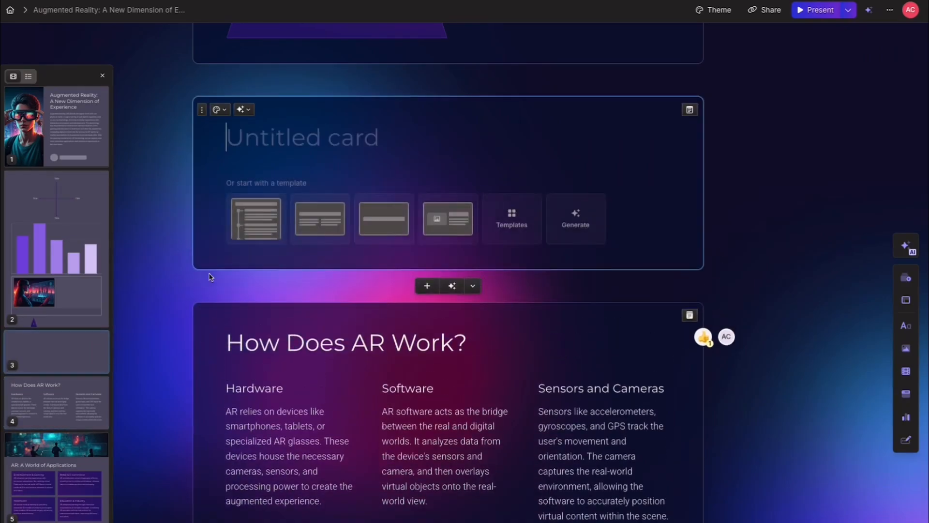
click(208, 313)
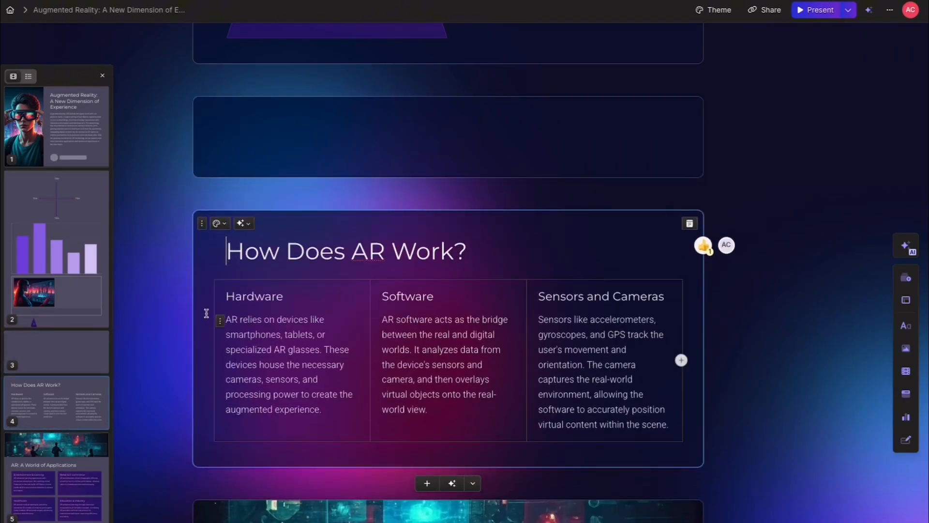
click(213, 295)
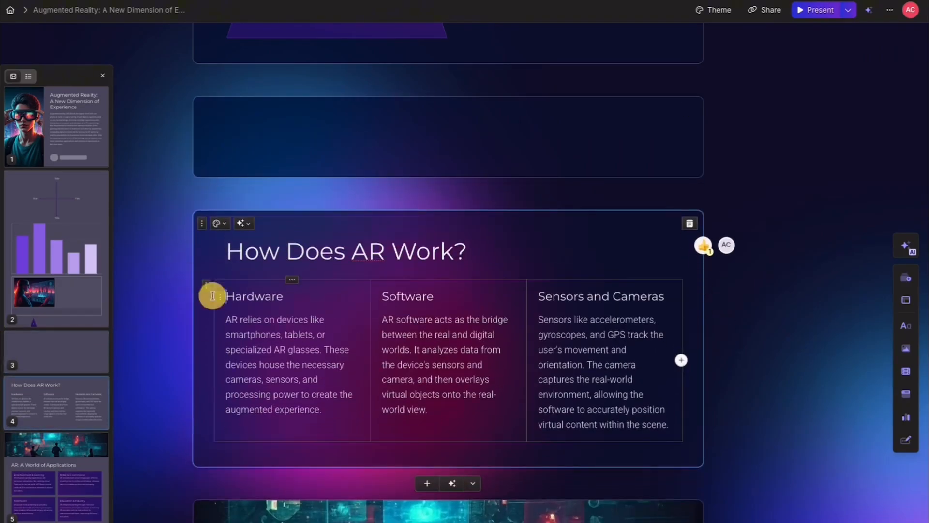
click(203, 223)
drag(215, 347, 234, 272)
Select the "How Does AR Work?" title as a block, and select the three-column block below it.
click(219, 251)
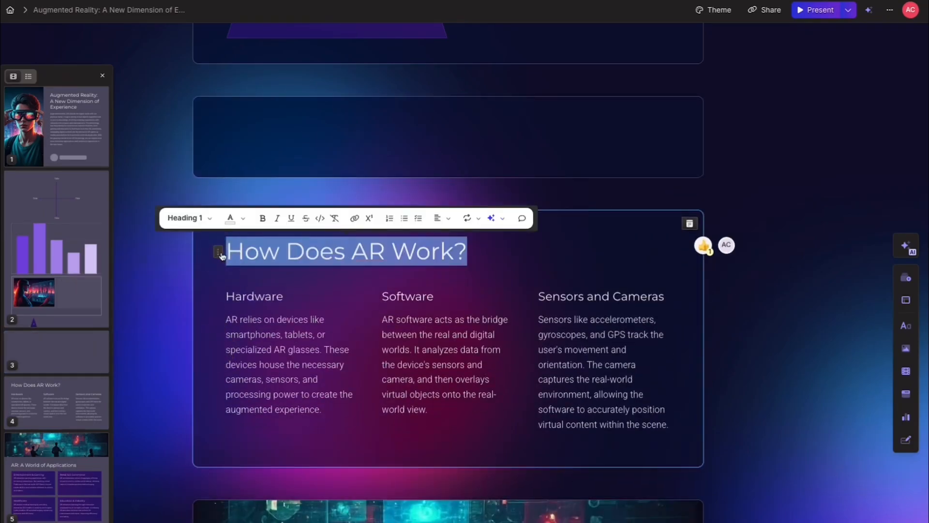
click(304, 250)
triple_click(279, 250)
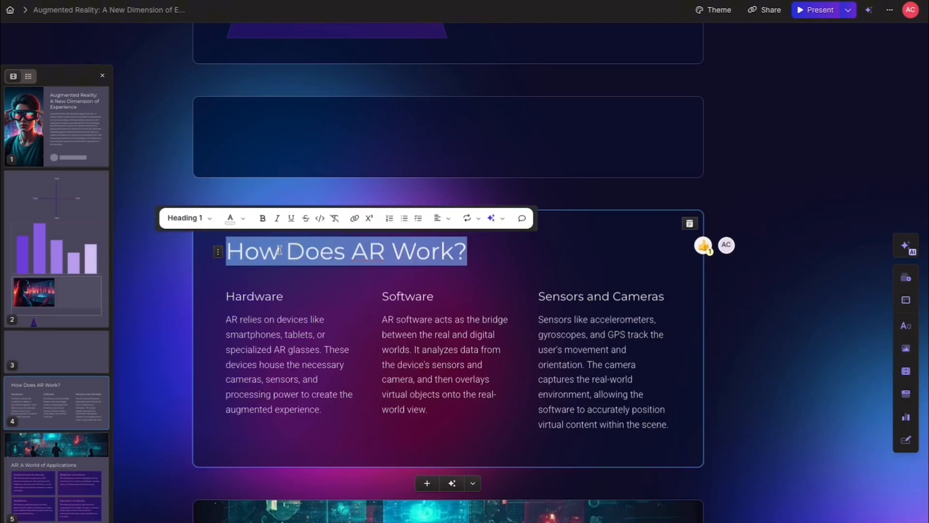
click(239, 269)
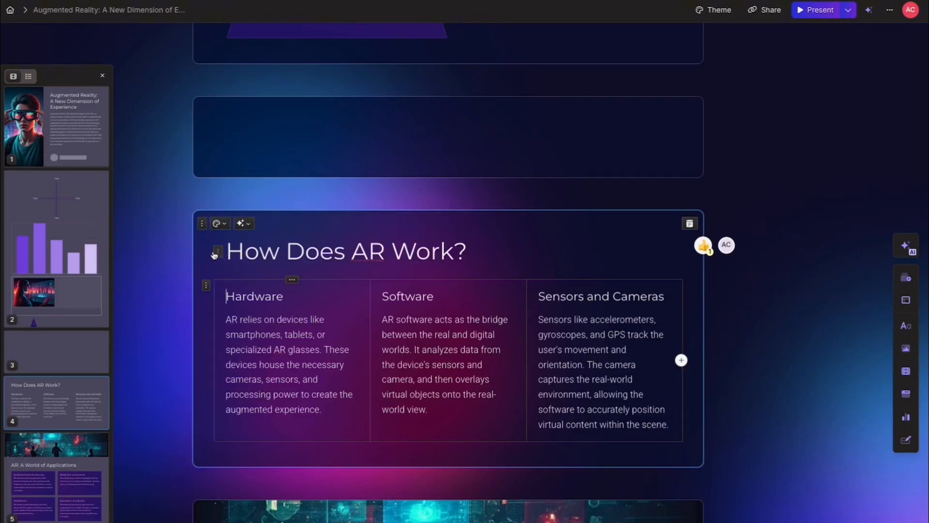
click(217, 253)
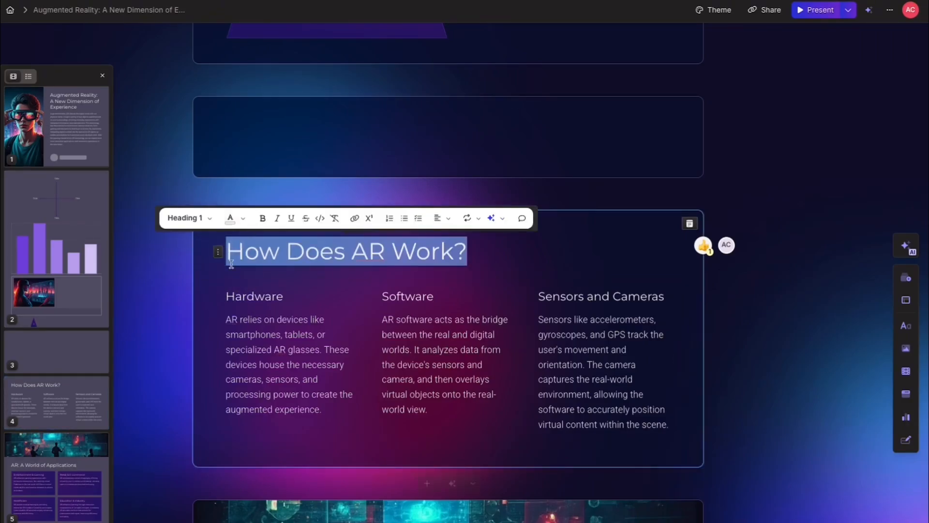
click(206, 285)
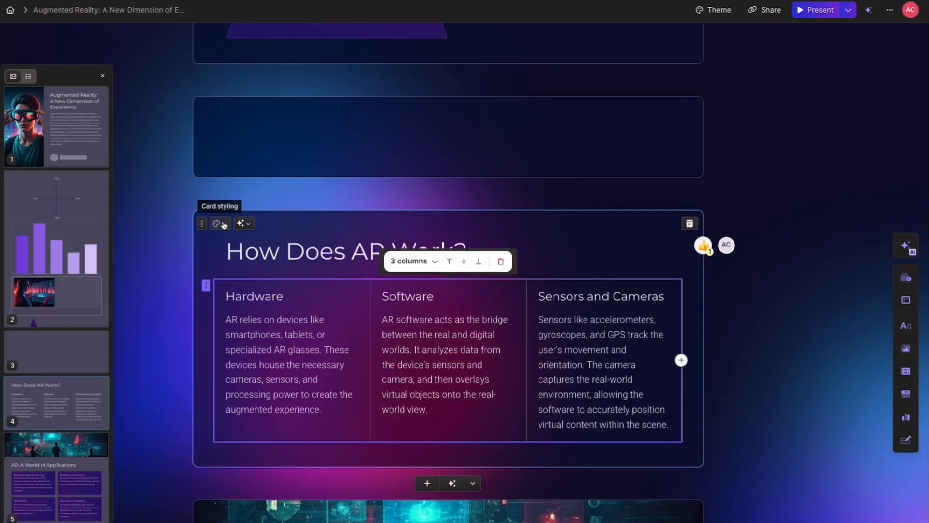
Try the top, left, right and background layouts on the "How Does AR Work?" card, and set it back to no layout.
click(219, 224)
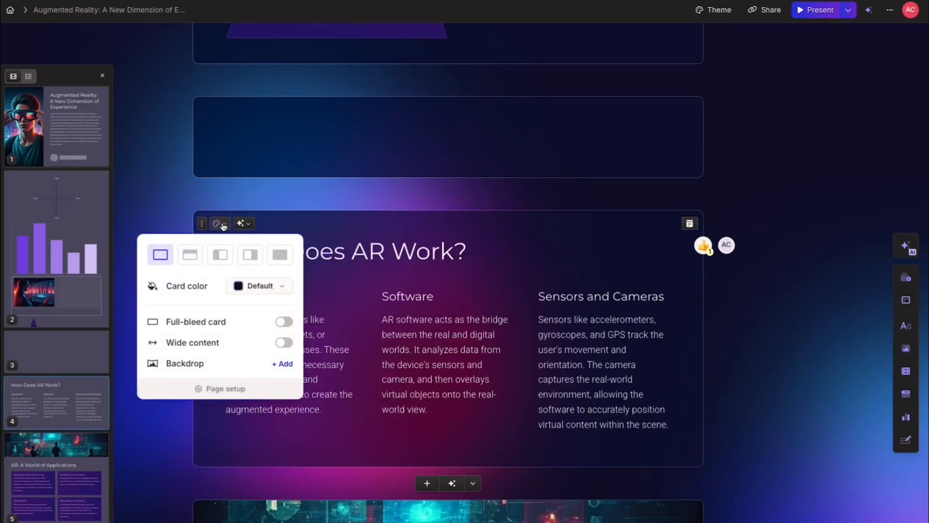
click(188, 260)
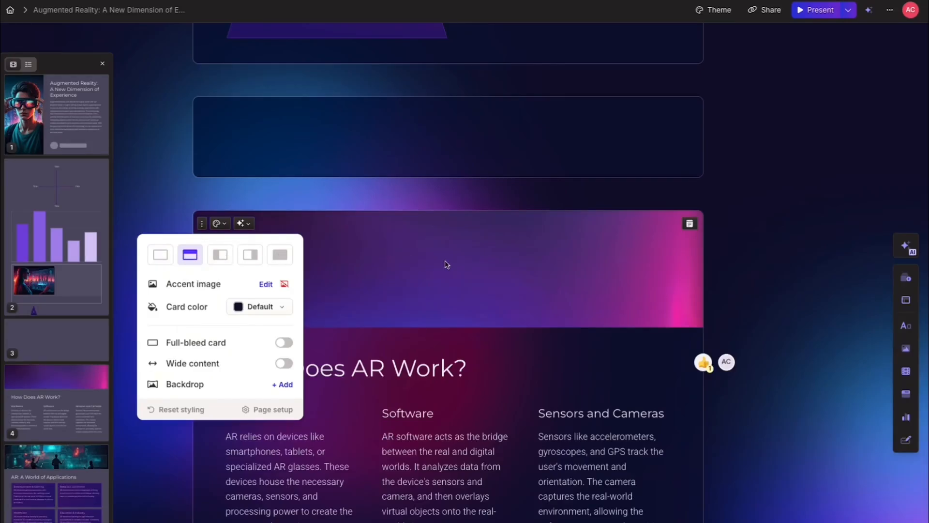
click(221, 263)
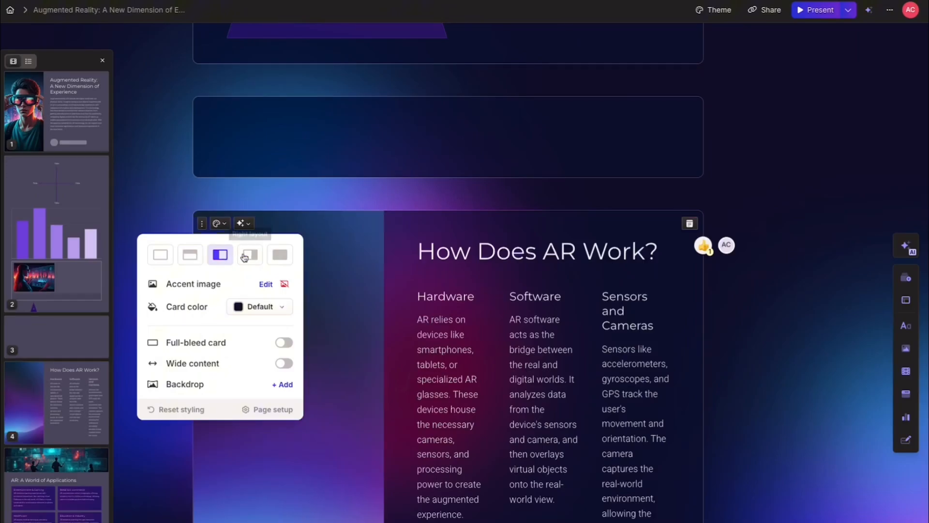
click(244, 257)
click(280, 255)
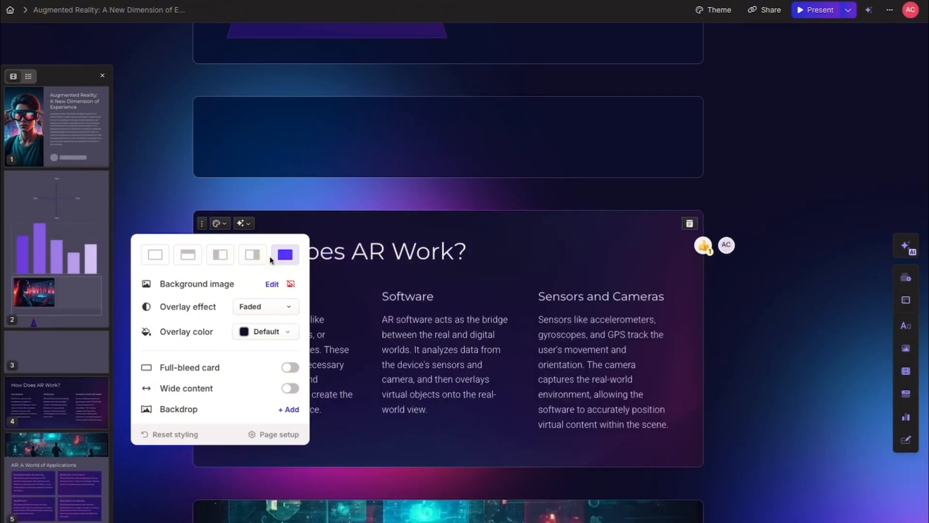
click(188, 255)
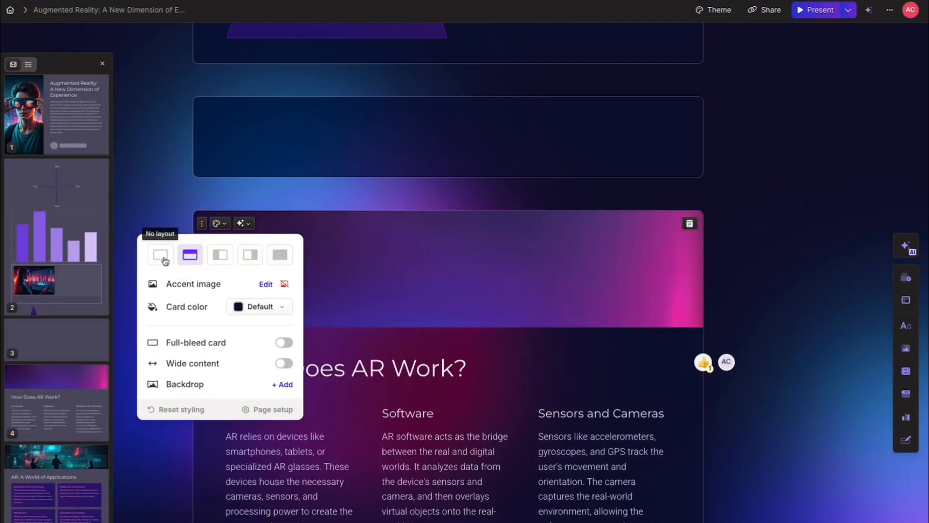
click(165, 260)
Compare the left, right and top accent layouts on the card once more, ending with no layout.
click(221, 255)
click(250, 255)
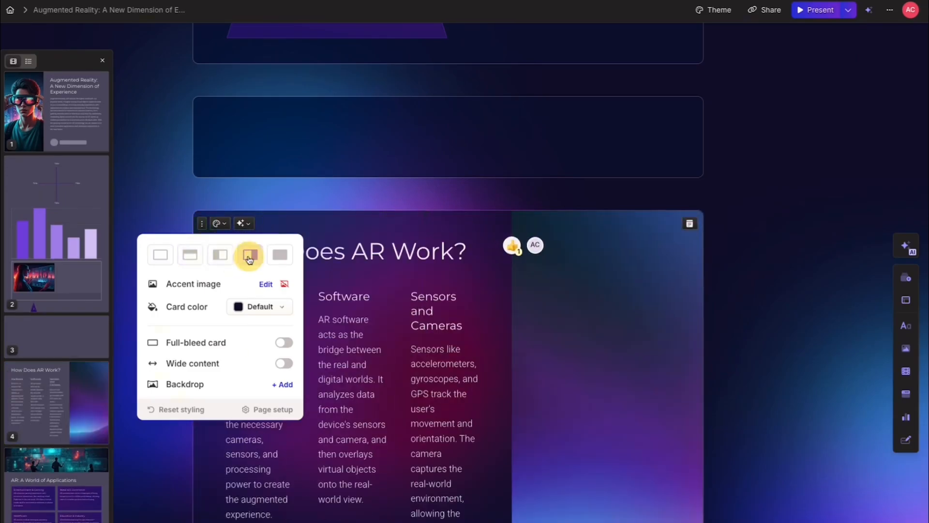
click(191, 256)
click(162, 257)
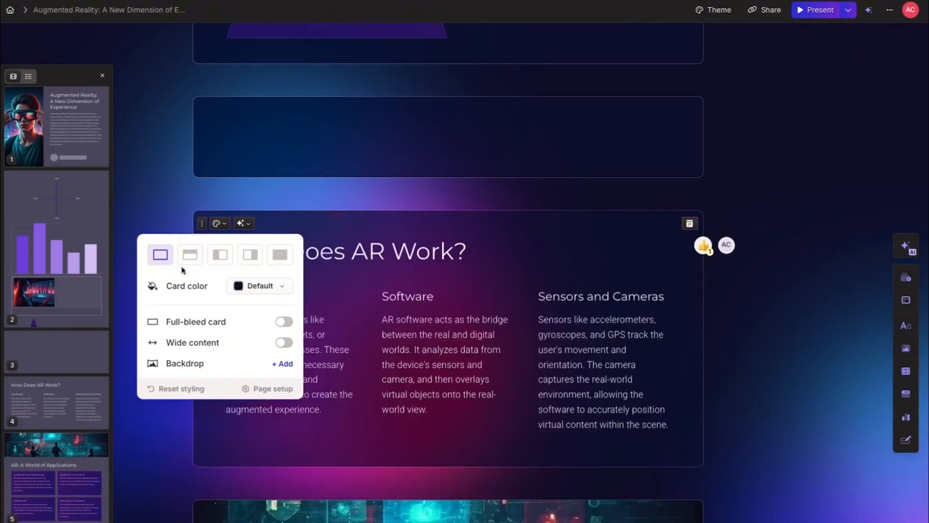
click(191, 257)
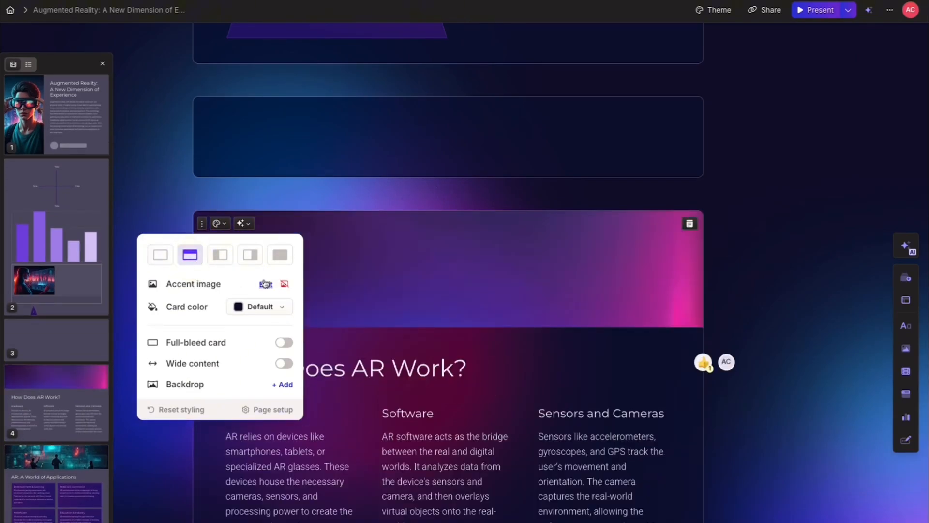
click(161, 258)
Try the full-bleed card and wide content options, switching each one back off, and close the card styling.
click(284, 321)
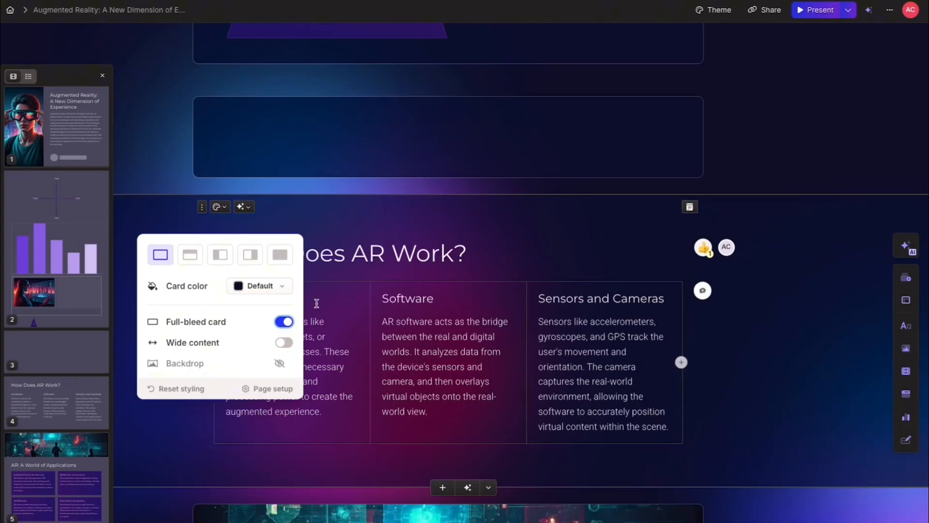
click(284, 324)
click(284, 326)
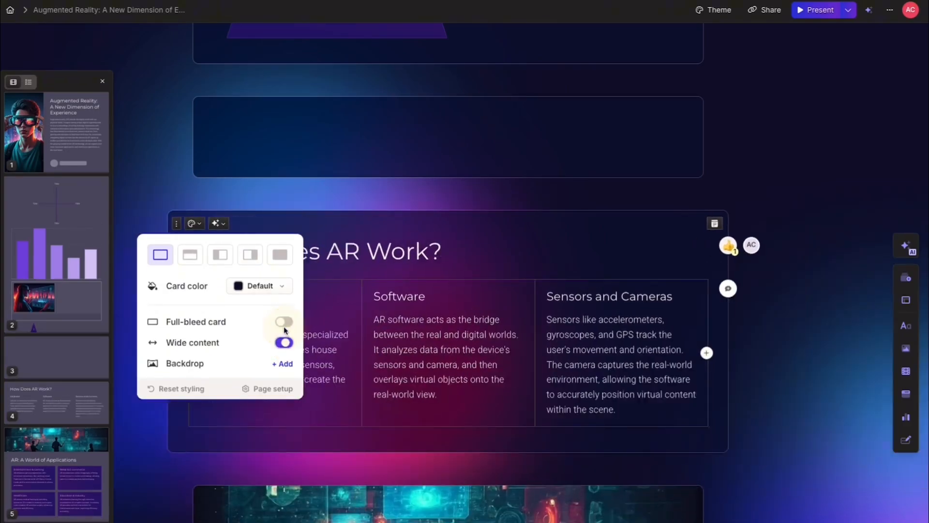
click(285, 343)
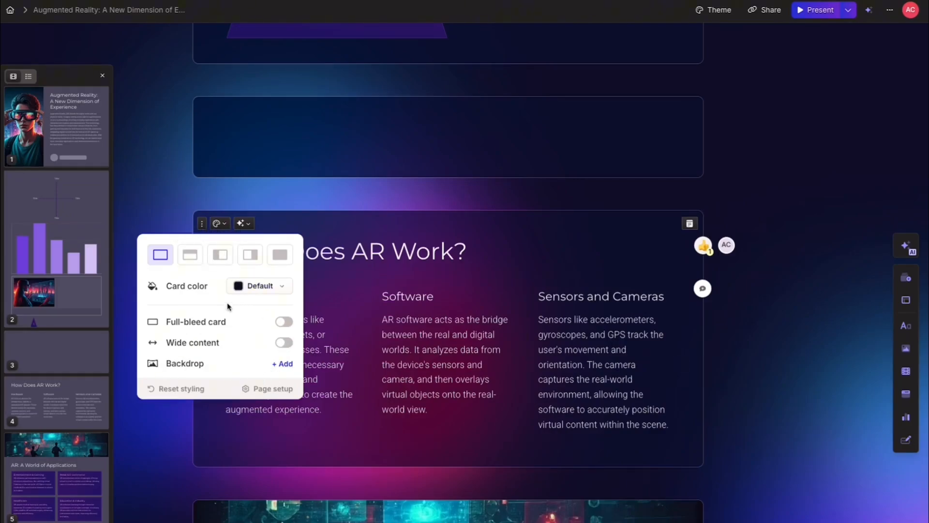
click(226, 231)
Open the AI editing options for the "How Does AR Work?" card and review its writing and layout actions.
click(250, 226)
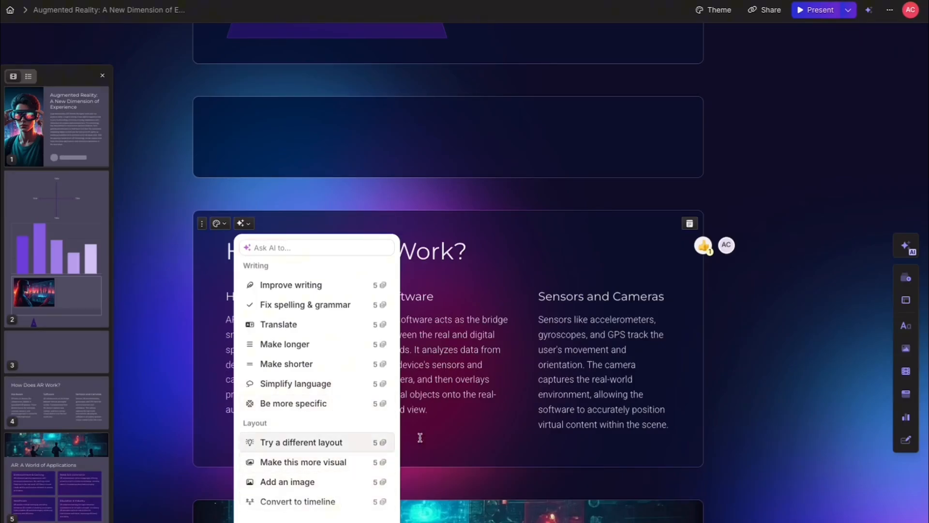
Use AI to make the "How Does AR Work?" card more visual.
click(475, 429)
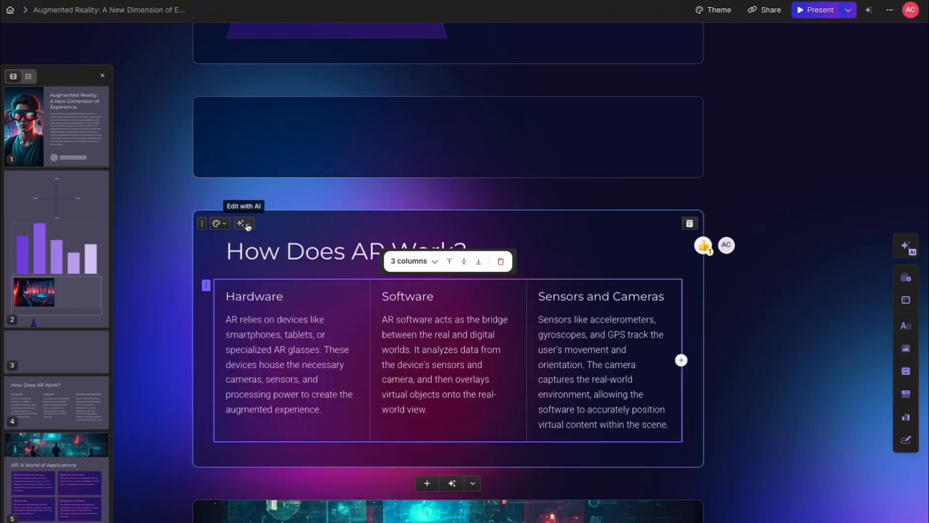
click(242, 224)
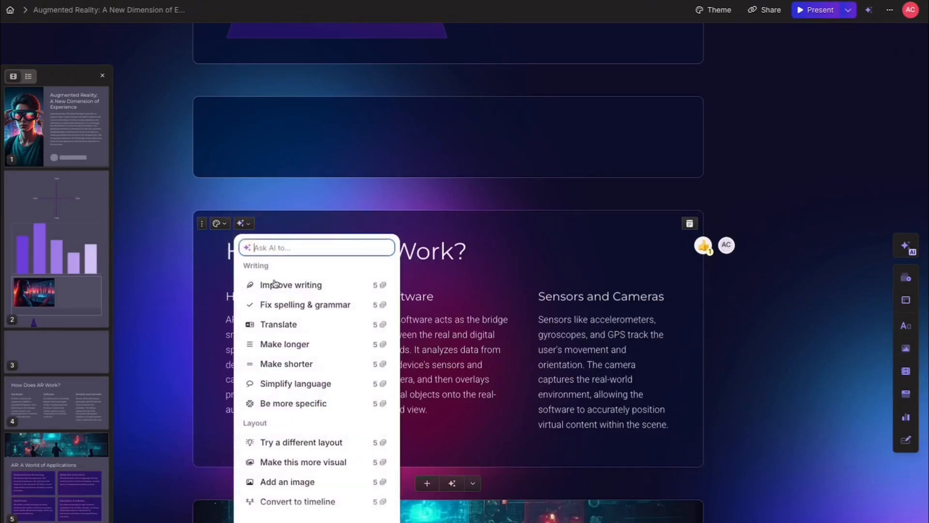
click(309, 463)
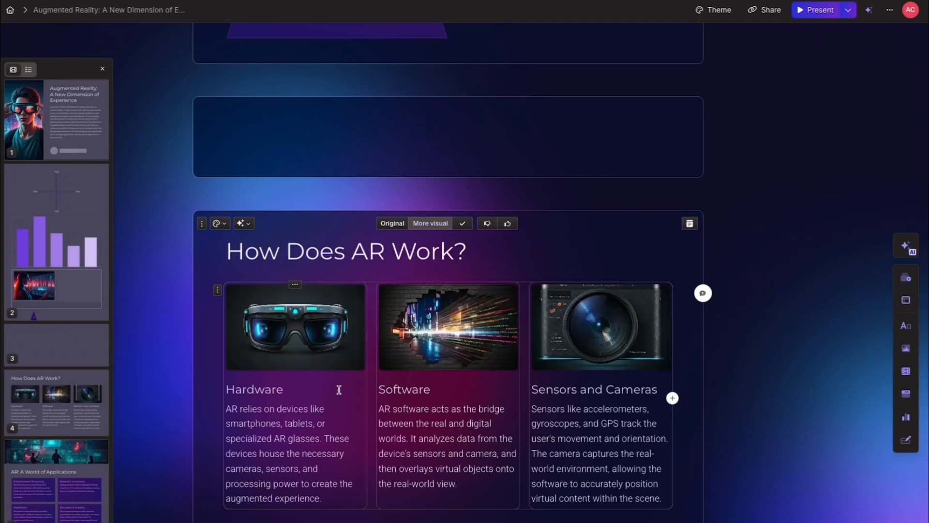
Compare the original and more visual versions of the "How Does AR Work?" card, and keep the more visual one.
click(281, 354)
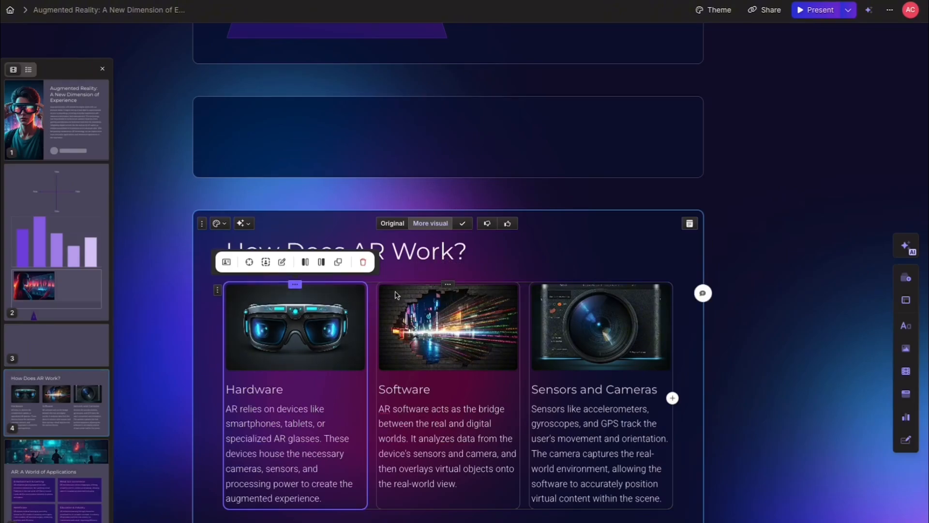
click(249, 224)
click(251, 225)
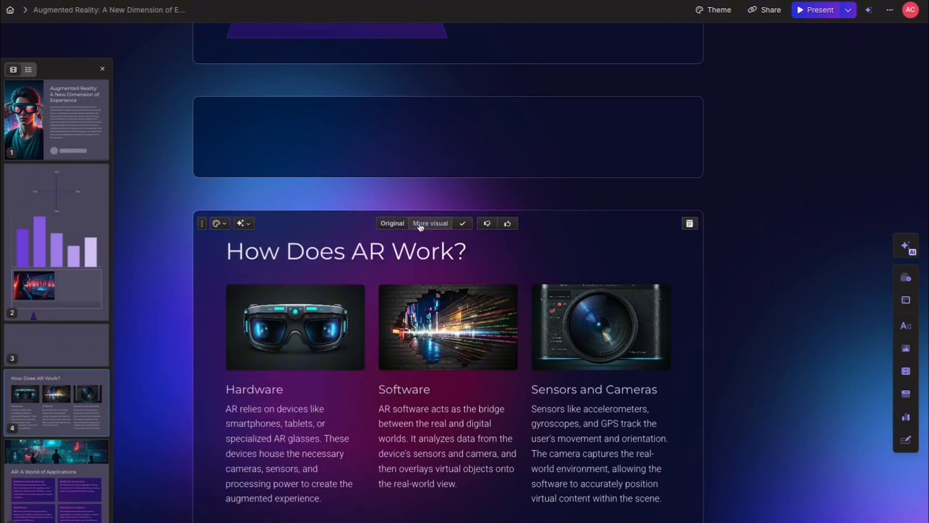
click(392, 224)
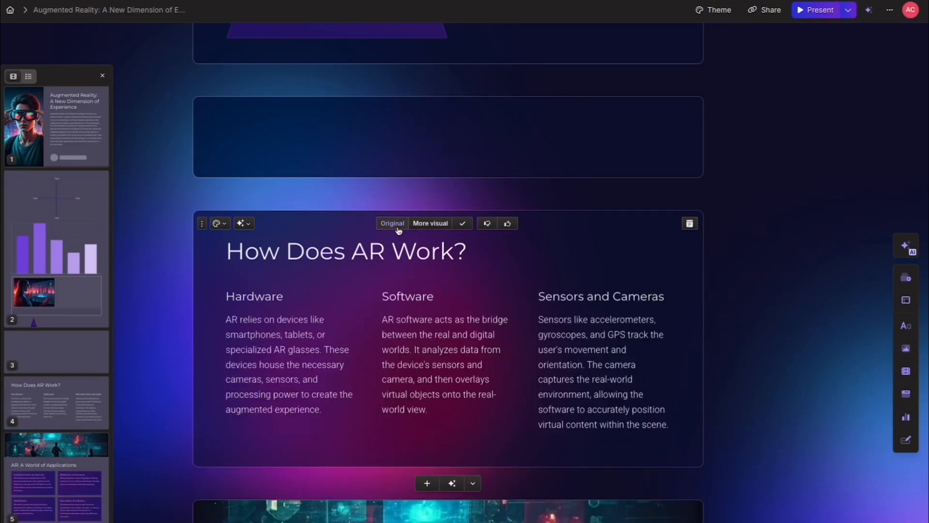
click(429, 225)
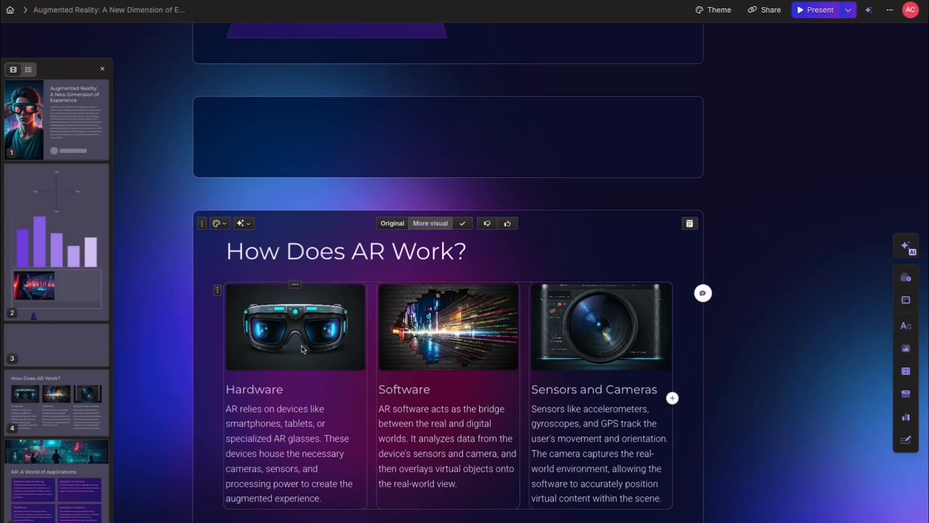
click(463, 223)
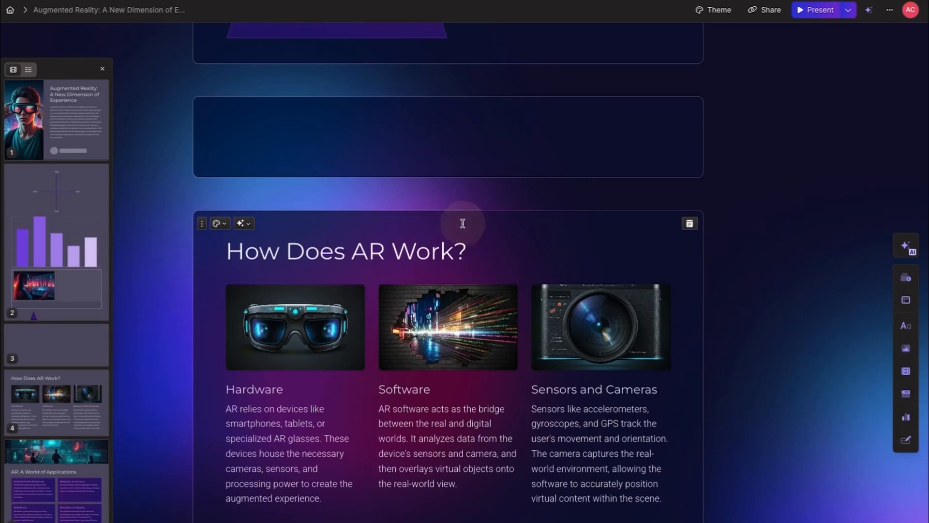
Use AI to simplify the language on the "AR: A World of Applications" card.
scroll(475, 265, down, 3)
click(438, 271)
click(322, 227)
click(488, 230)
scroll(487, 233, down, 5)
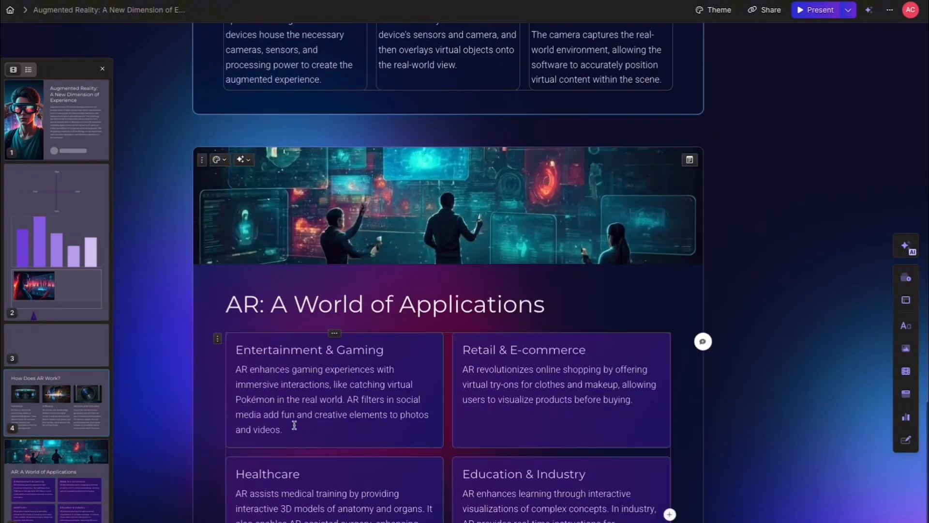
triple_click(294, 425)
click(309, 424)
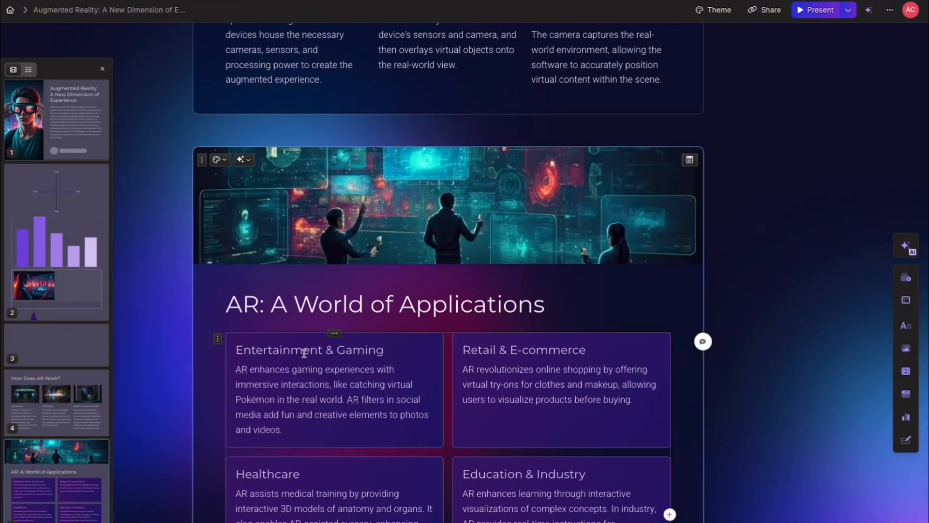
click(243, 159)
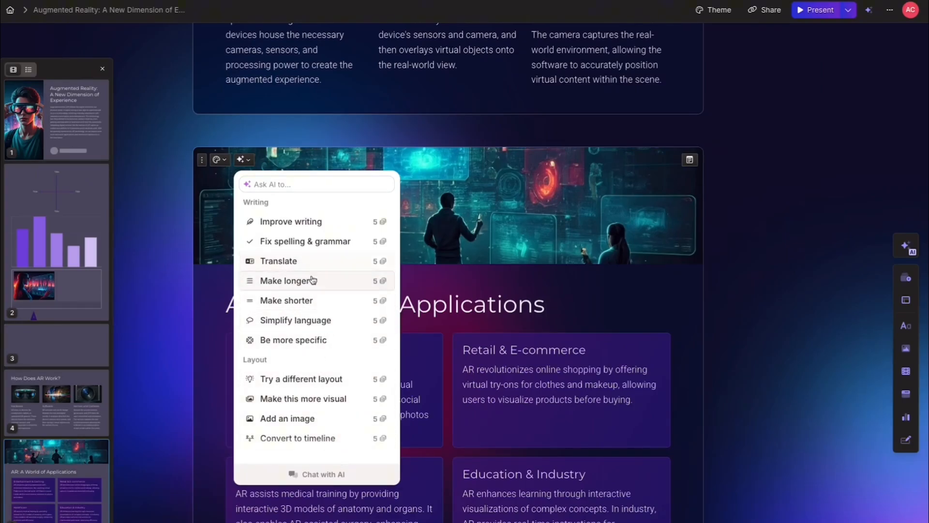
click(310, 322)
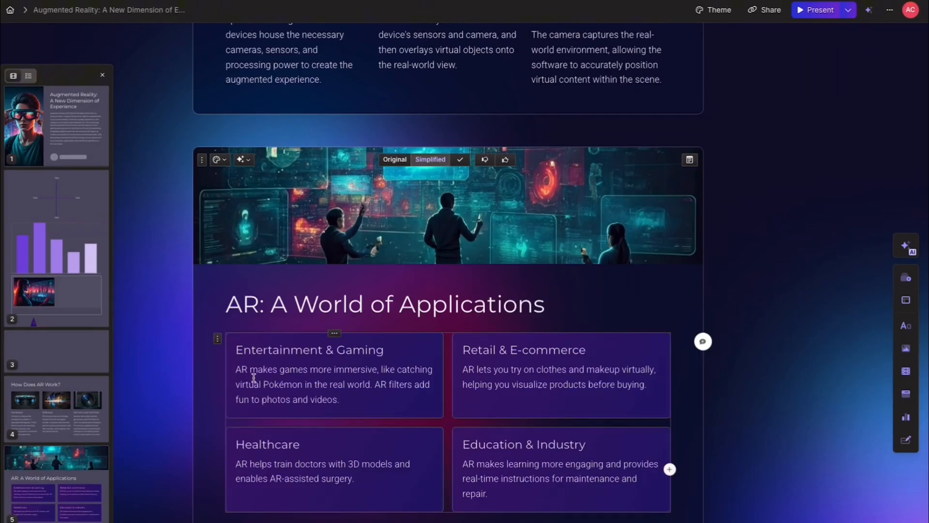
Compare the original and simplified texts of the "AR: A World of Applications" card several times, and accept the simplified one.
click(400, 160)
click(431, 159)
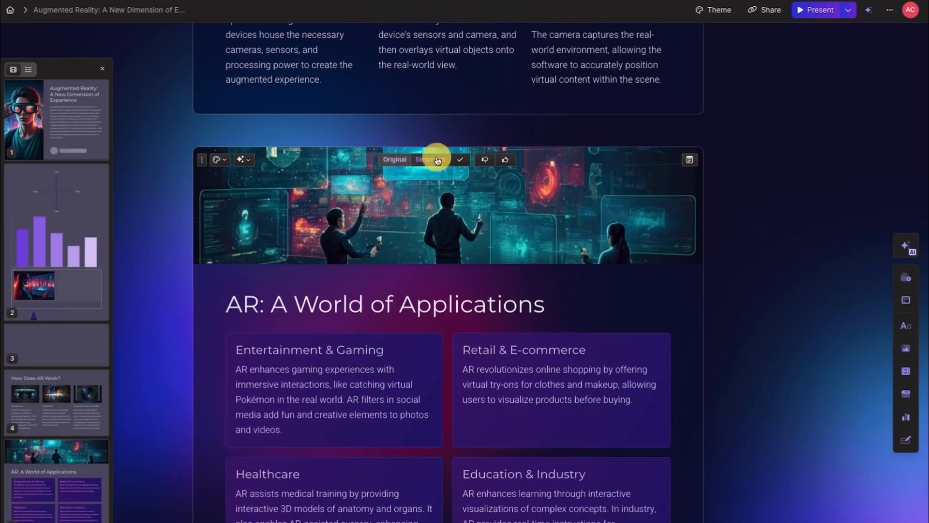
click(395, 160)
click(430, 159)
click(399, 160)
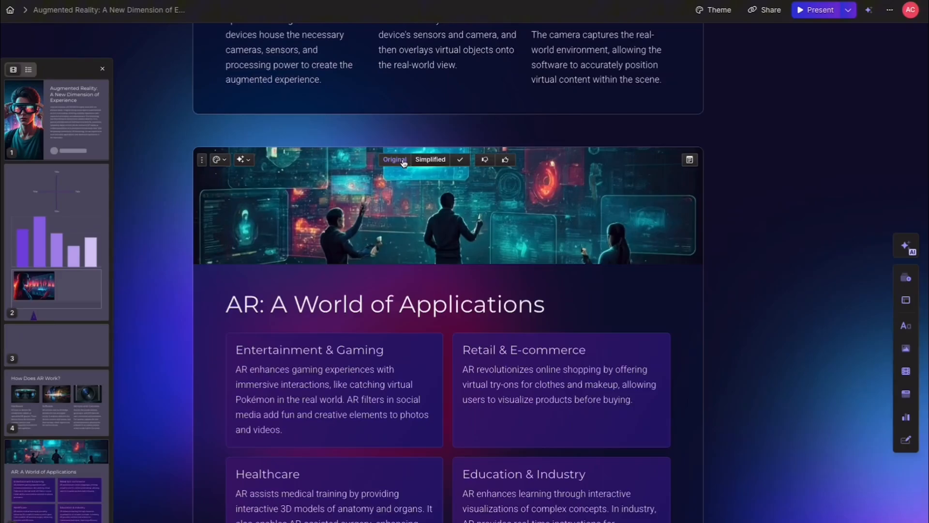
click(415, 161)
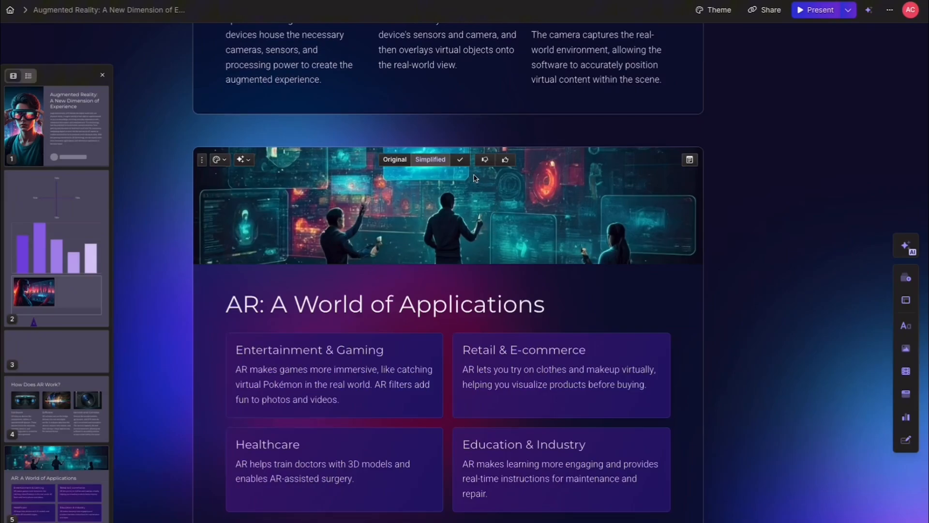
click(394, 160)
click(419, 160)
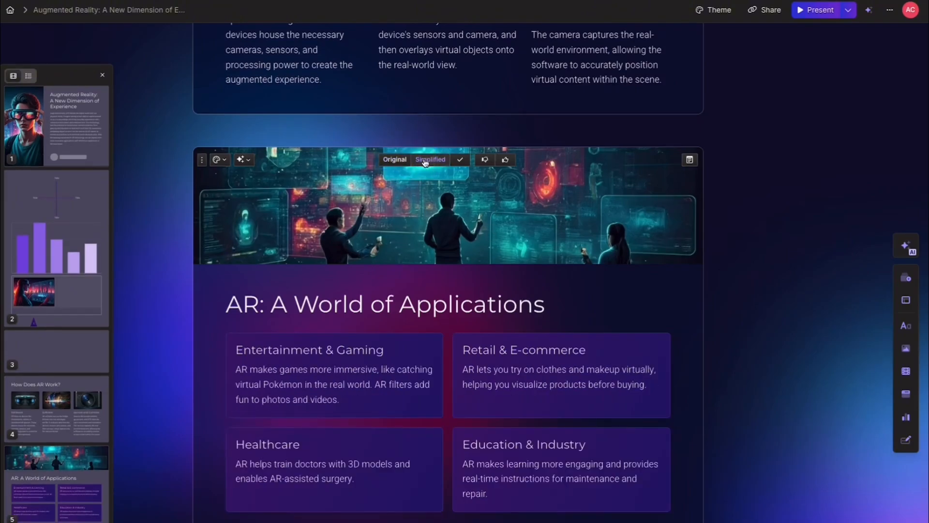
click(458, 162)
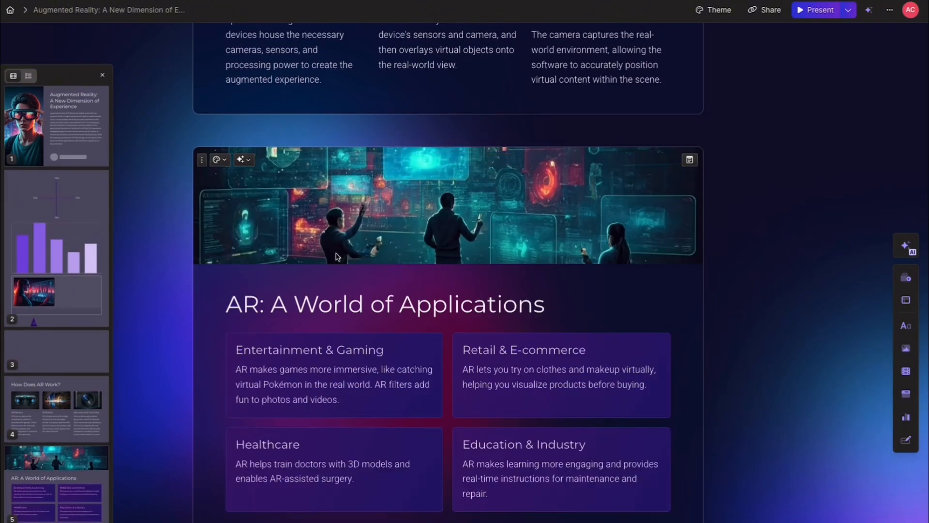
Review the presentation's cards from the chart and pyramid card through "Benefits of Augmented Reality".
scroll(362, 262, down, 2)
scroll(347, 285, down, 10)
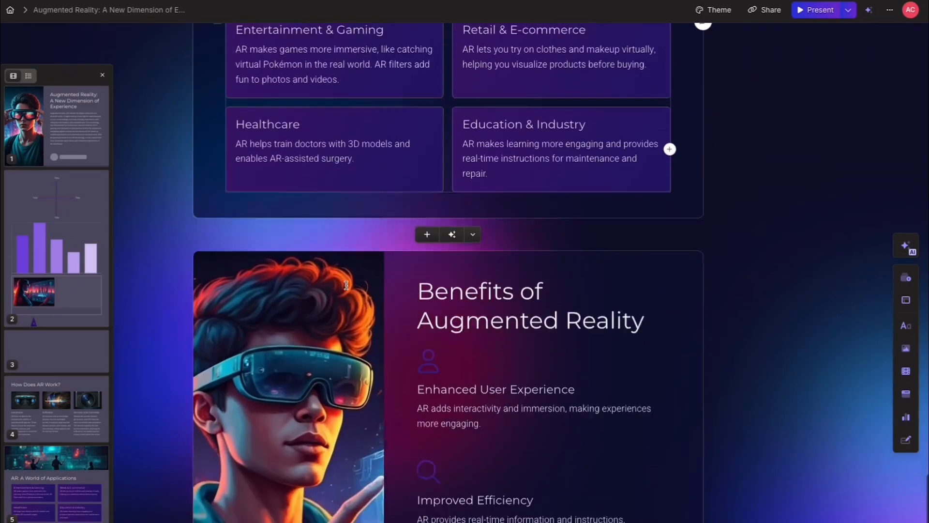
scroll(394, 275, up, 2)
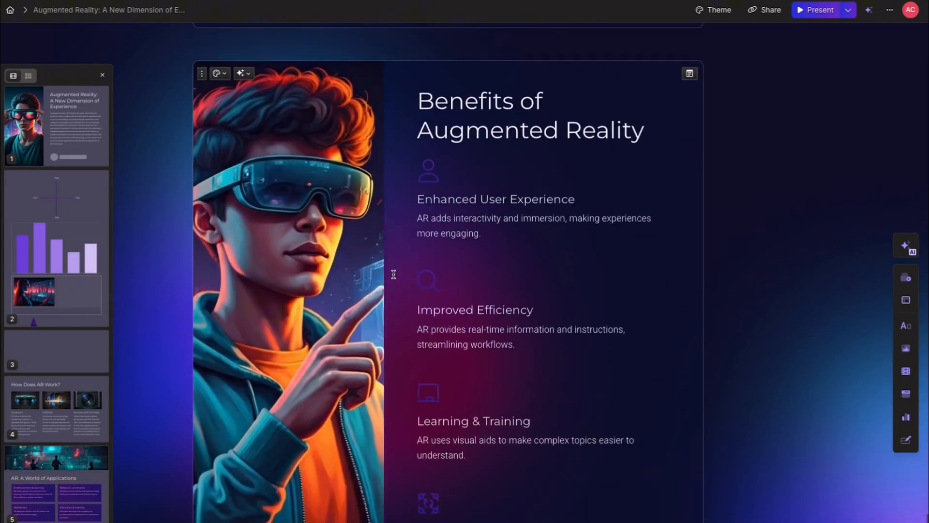
scroll(394, 275, up, 15)
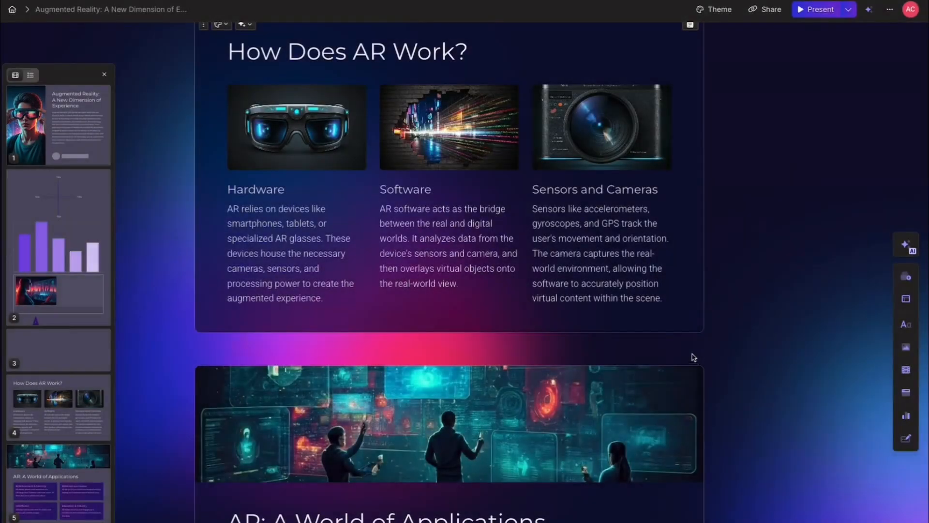
scroll(679, 355, up, 1)
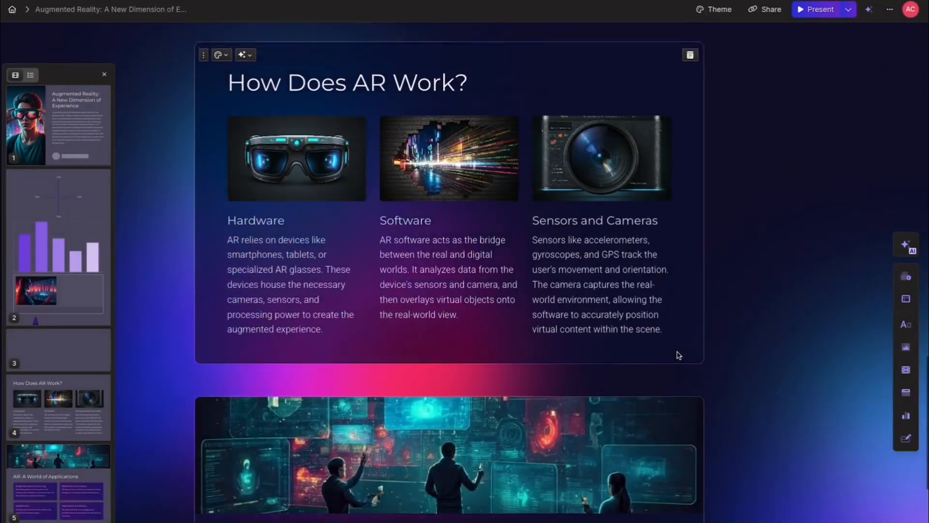
scroll(680, 354, up, 12)
scroll(679, 348, down, 7)
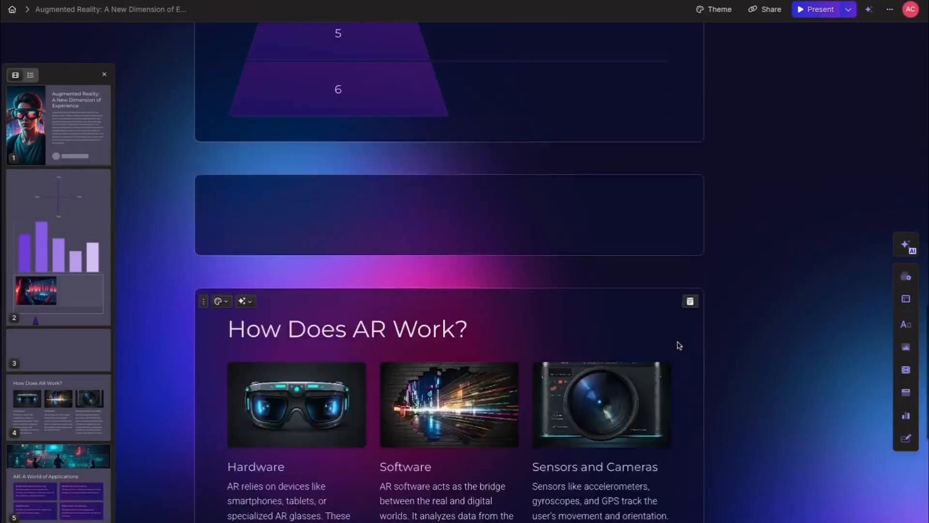
scroll(679, 346, down, 20)
scroll(679, 343, up, 3)
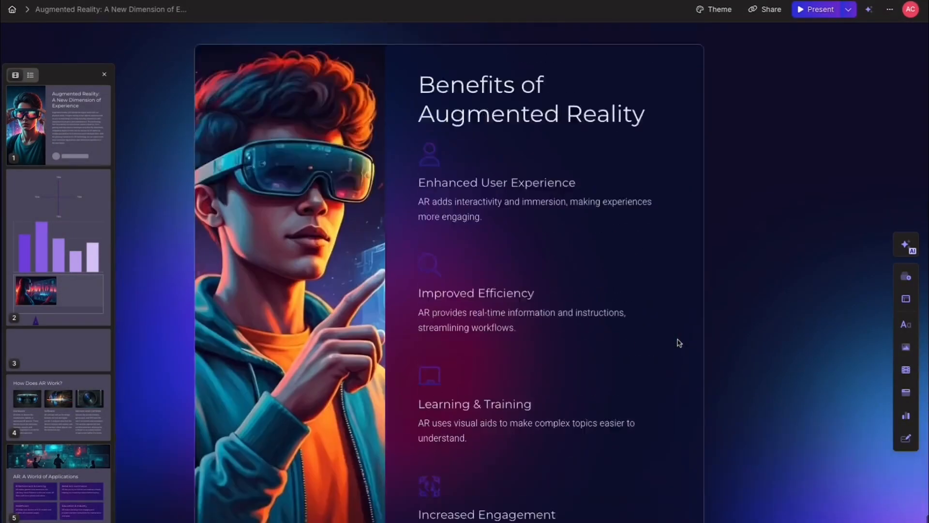
scroll(679, 343, up, 15)
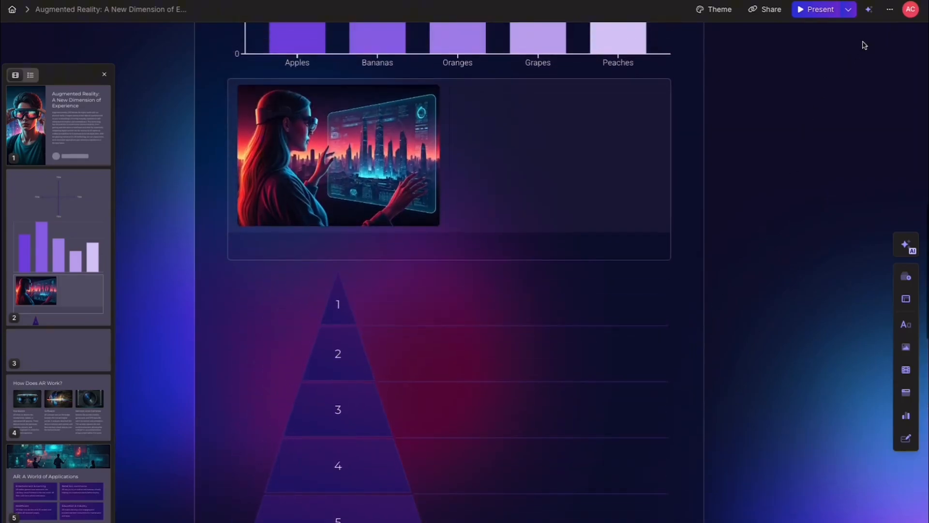
Open the presentation's version history and browse its list of snapshots.
click(890, 11)
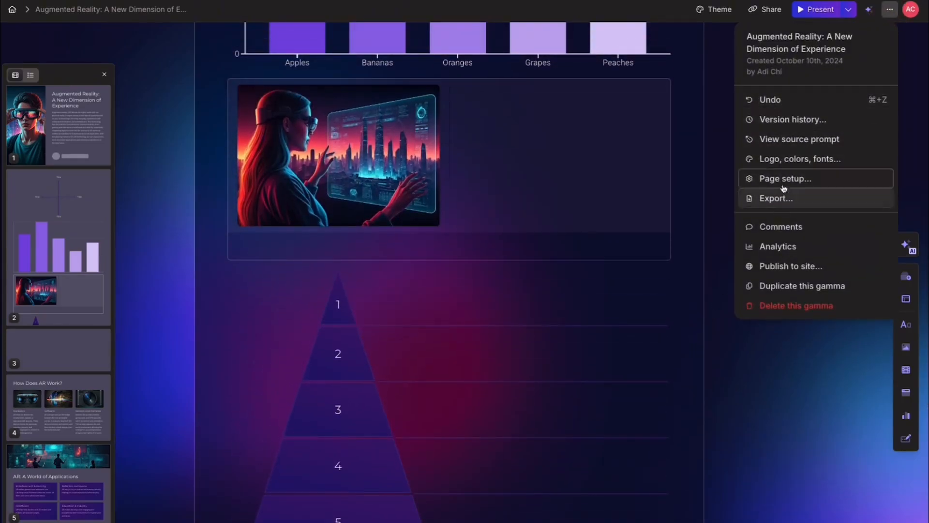
click(791, 119)
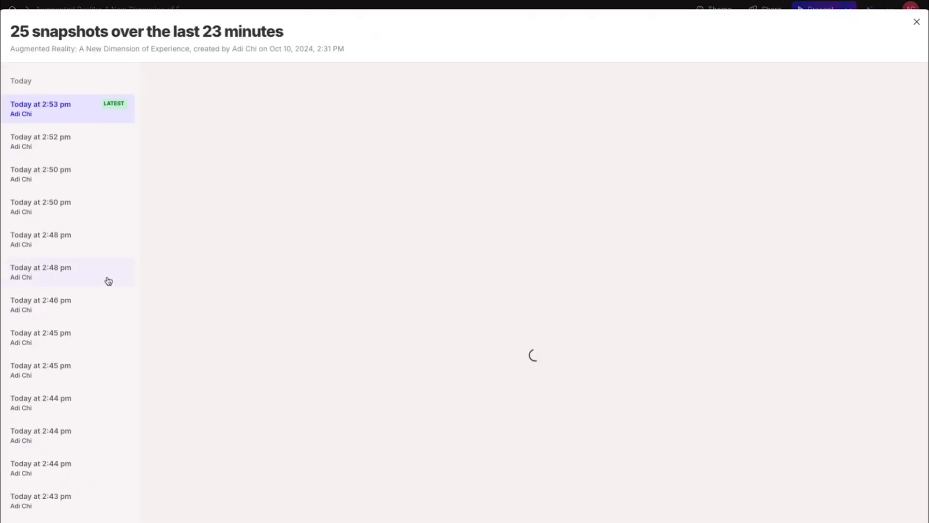
scroll(73, 255, down, 5)
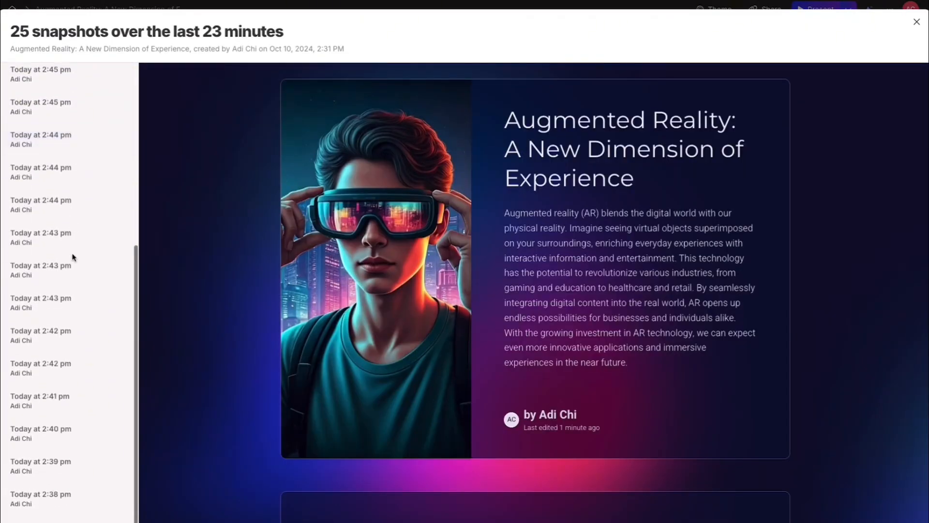
scroll(72, 249, up, 5)
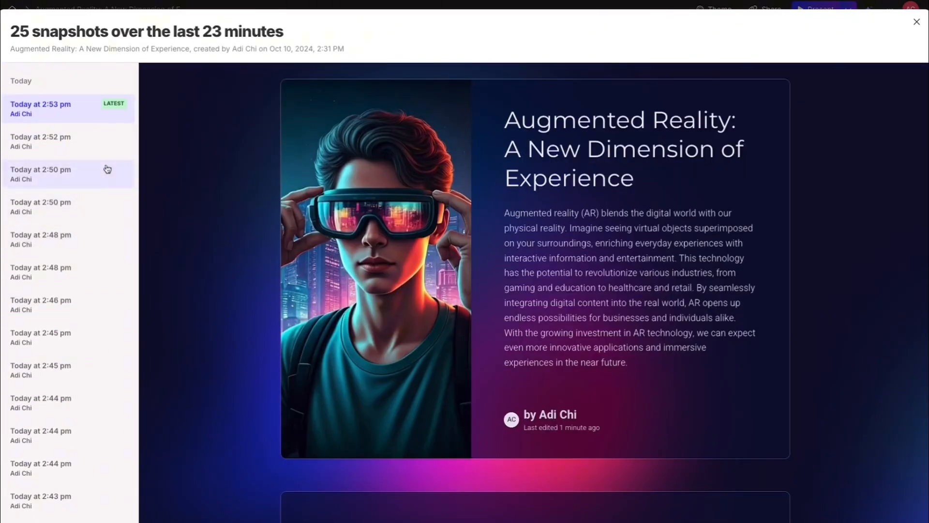
scroll(87, 215, down, 5)
Preview several earlier snapshots saved between 2:42 pm and 2:44 pm, and close the version history.
click(67, 407)
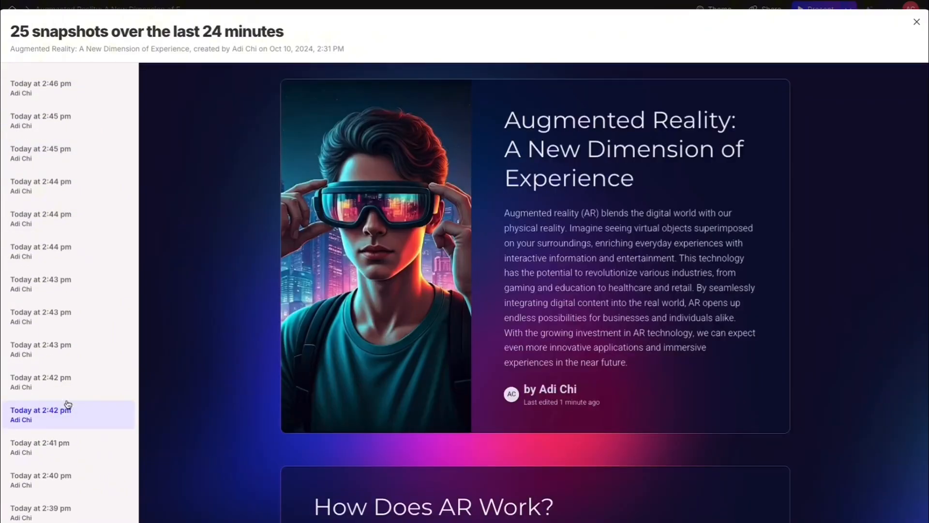
click(63, 317)
click(70, 289)
click(63, 257)
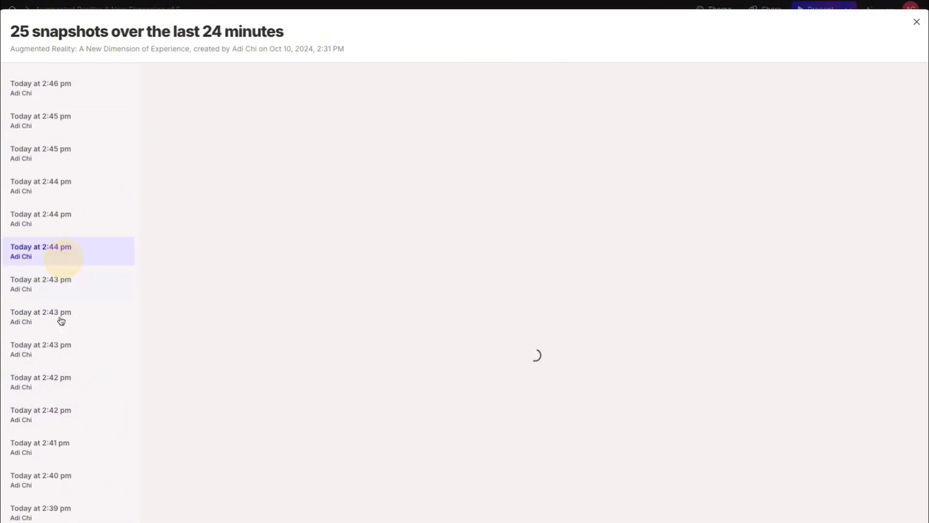
click(59, 376)
scroll(66, 383, down, 1)
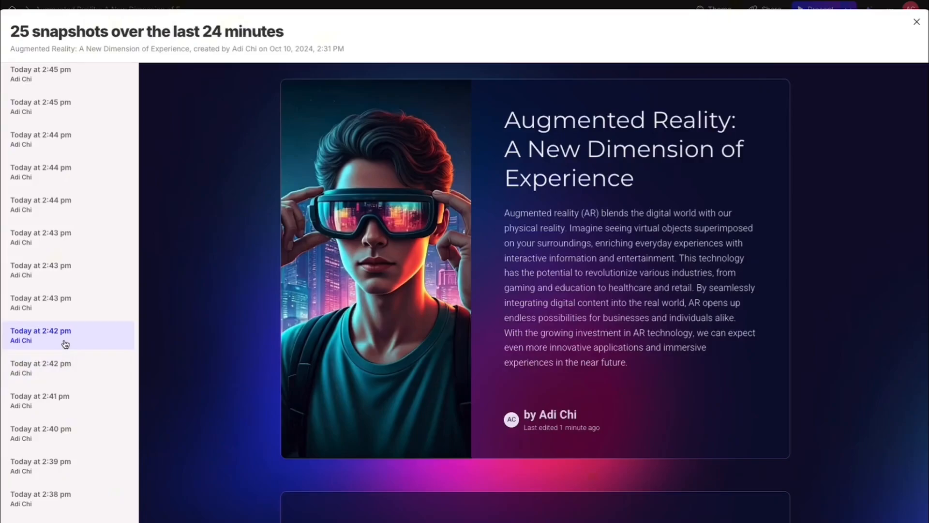
click(917, 22)
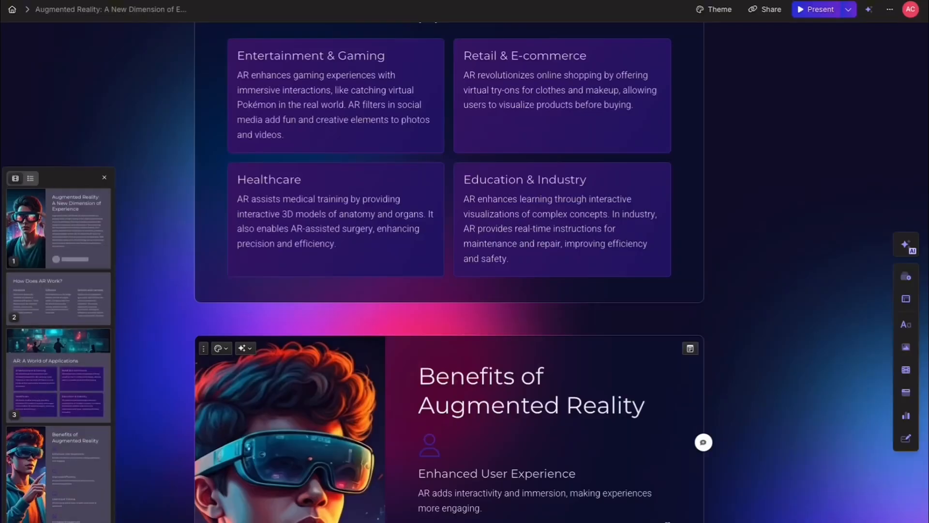
Look over the presentation's document options, including the one for viewing the source prompt, and close them.
scroll(544, 335, up, 10)
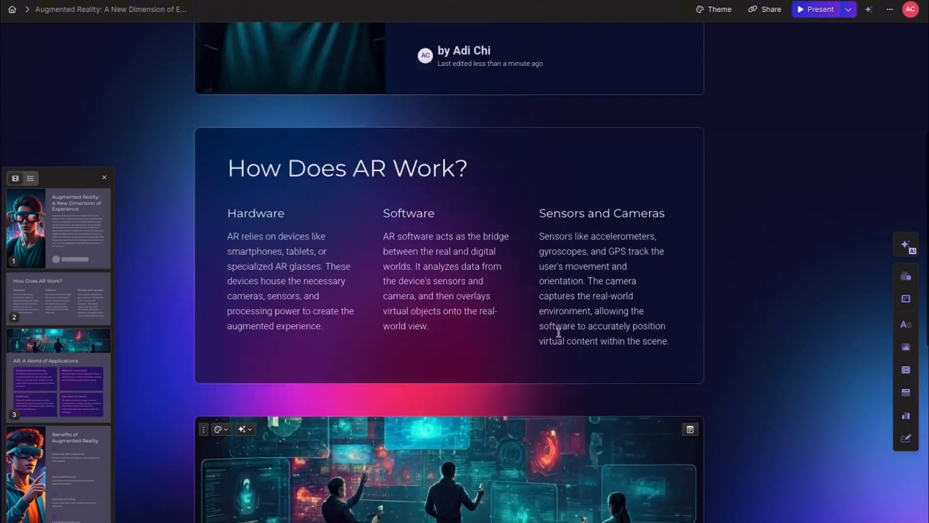
click(890, 10)
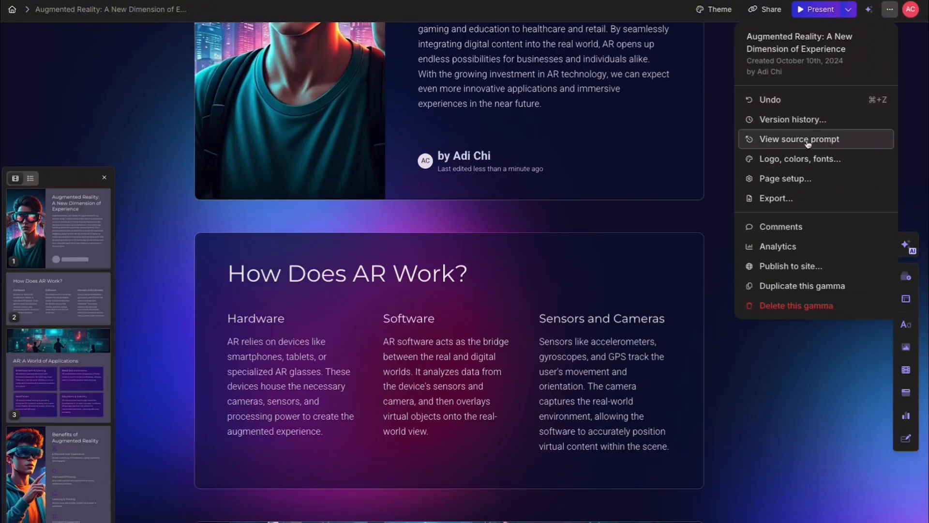
click(780, 144)
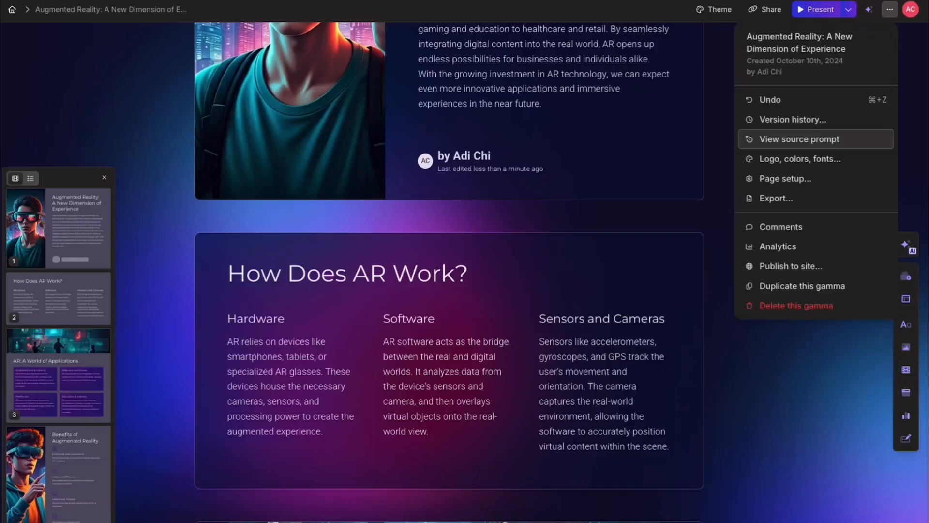
key(Escape)
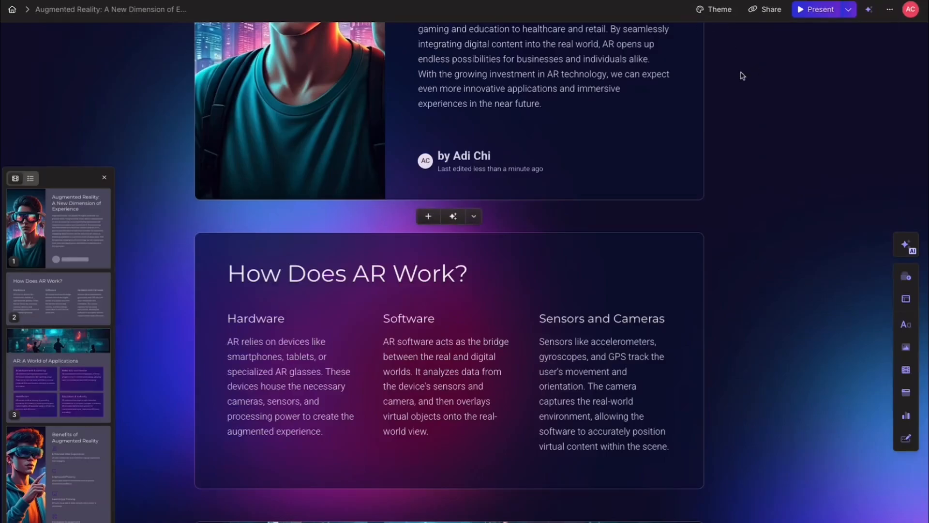
Browse the theme library from the document's logo, colors and fonts option, and apply the Electric theme.
click(889, 10)
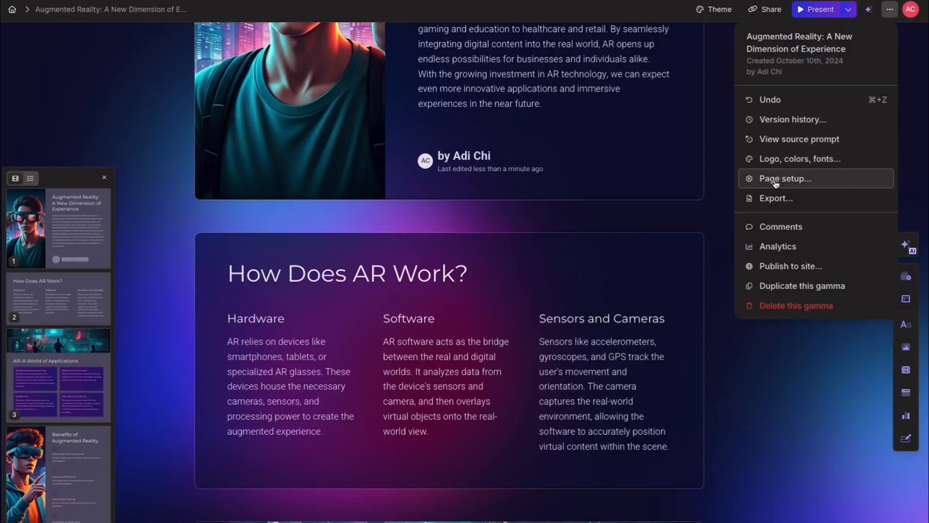
click(782, 164)
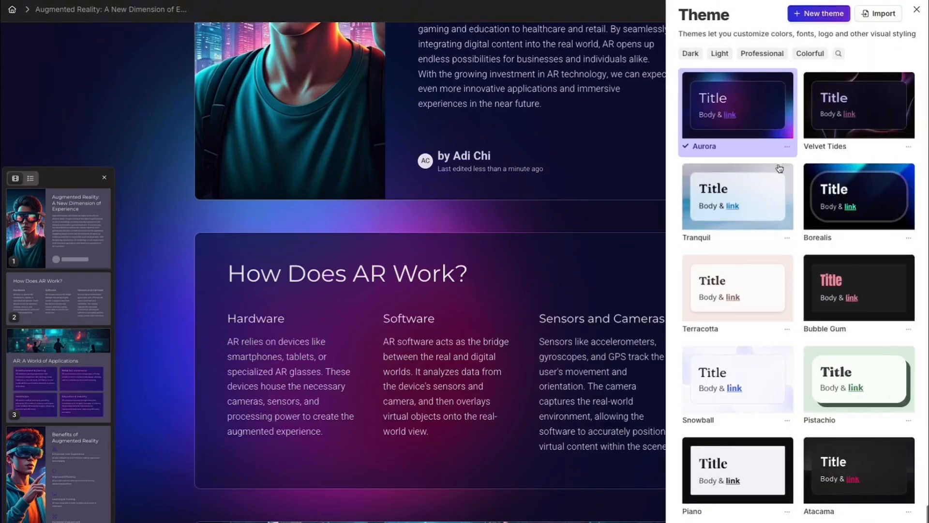
scroll(836, 184, down, 5)
scroll(836, 186, down, 5)
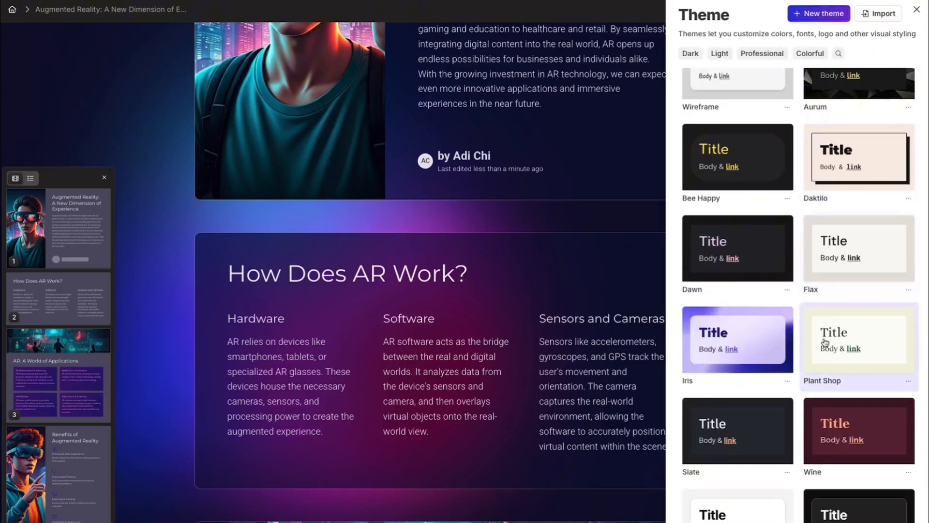
scroll(826, 342, up, 15)
scroll(833, 290, down, 5)
scroll(846, 378, up, 1)
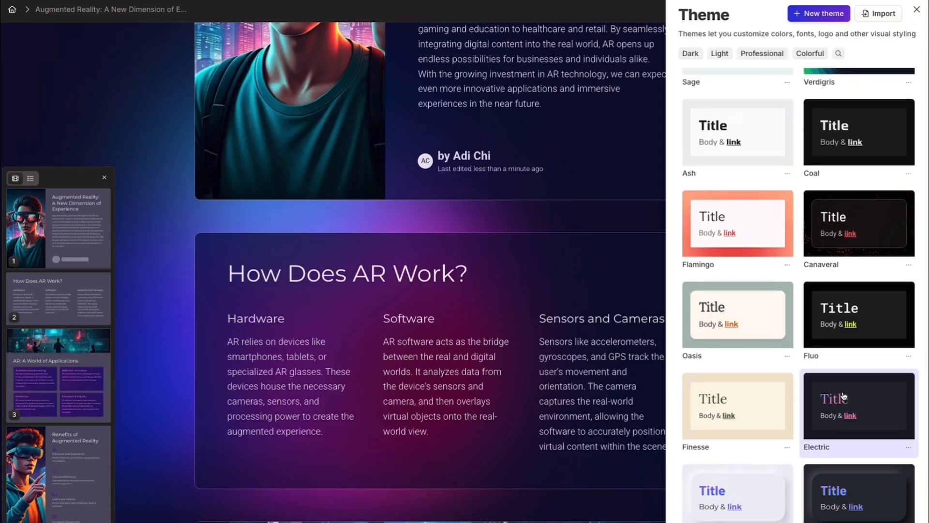
click(844, 394)
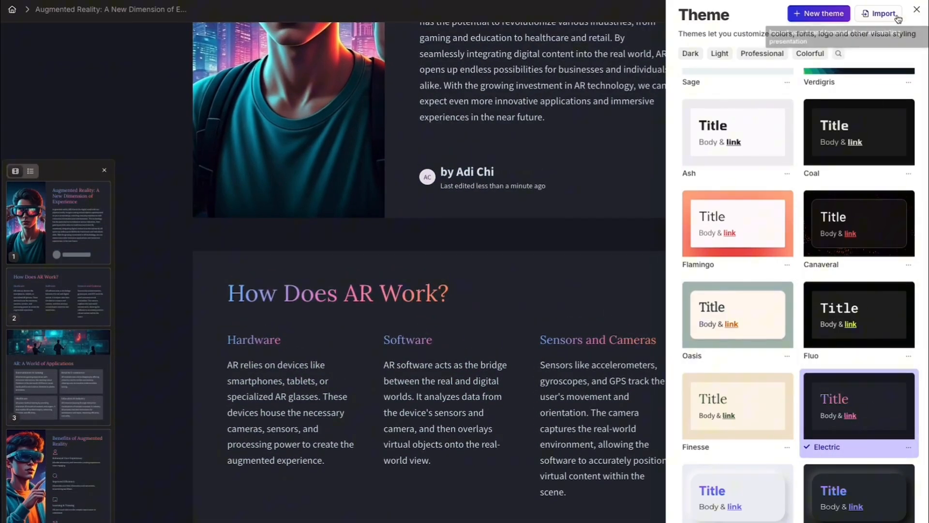
click(917, 12)
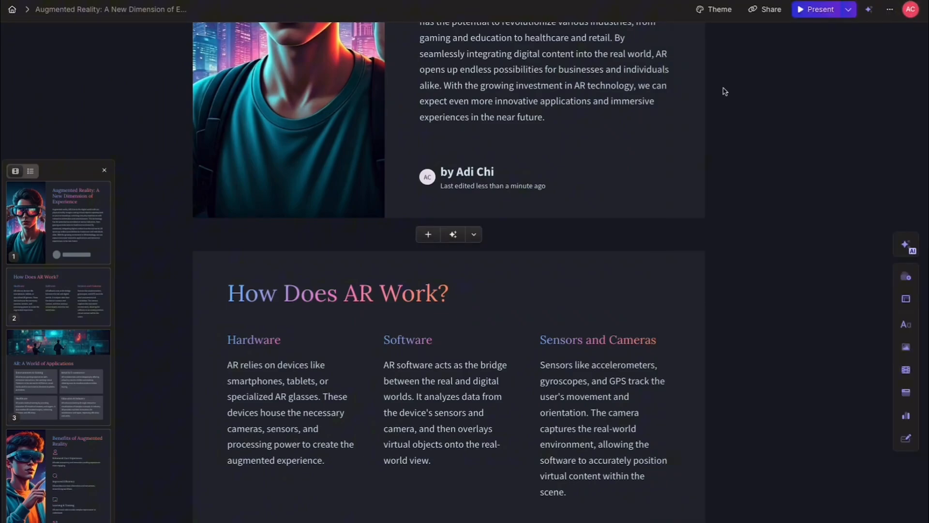
Open the presentation's page setup and examine its card settings alongside the first cards.
scroll(726, 87, up, 5)
click(890, 9)
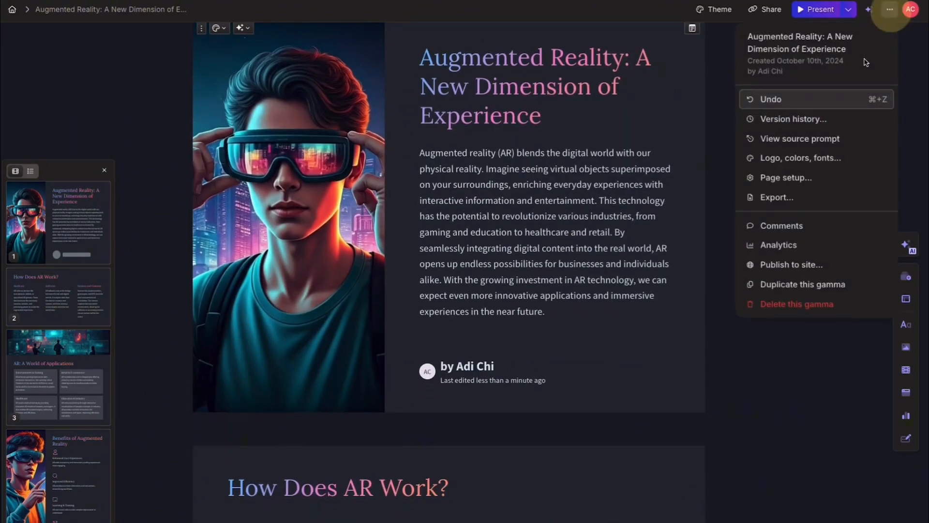
click(789, 180)
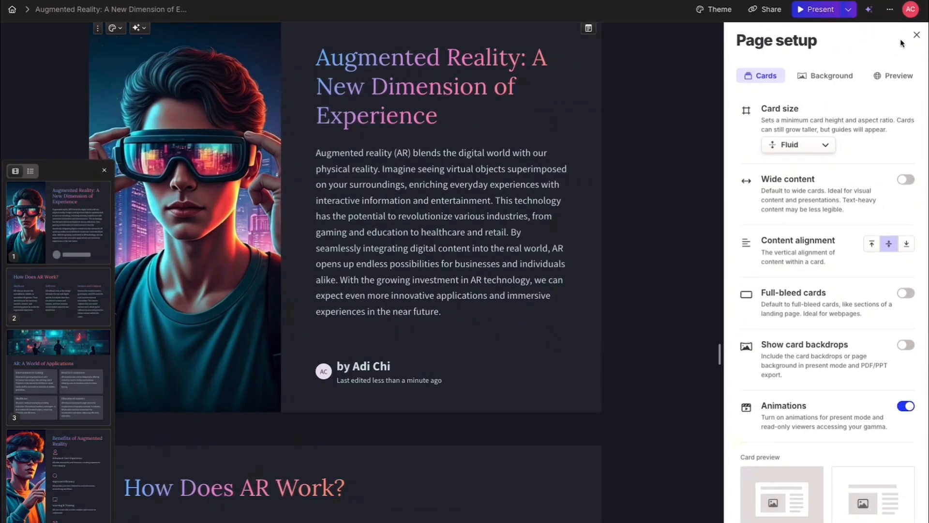
scroll(506, 272, down, 3)
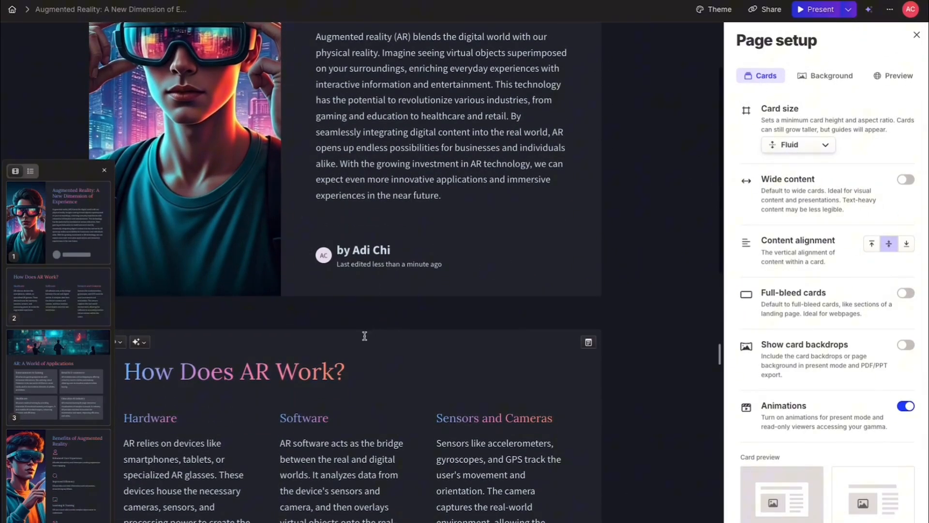
scroll(361, 389, down, 2)
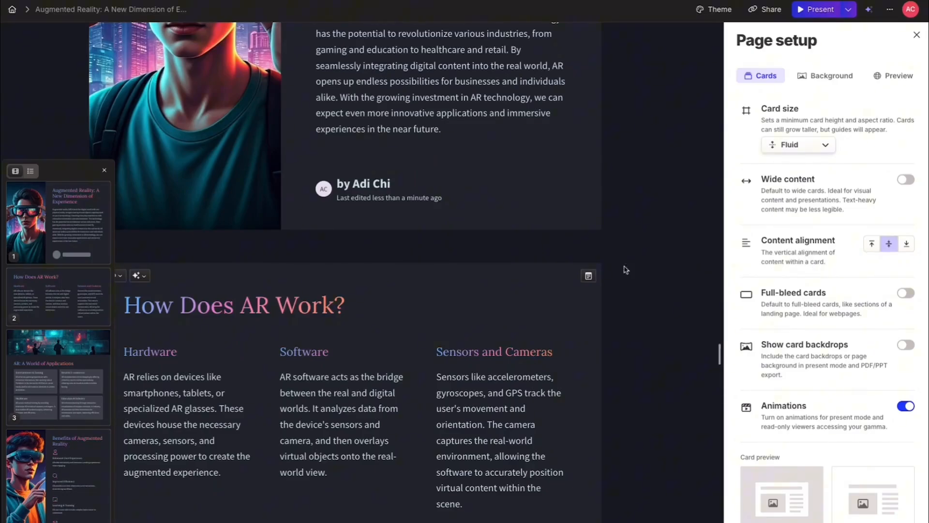
scroll(624, 271, up, 3)
scroll(594, 287, down, 8)
scroll(594, 287, up, 5)
Try full-bleed cards and wide content on the presentation one after the other, turning each off again.
click(905, 294)
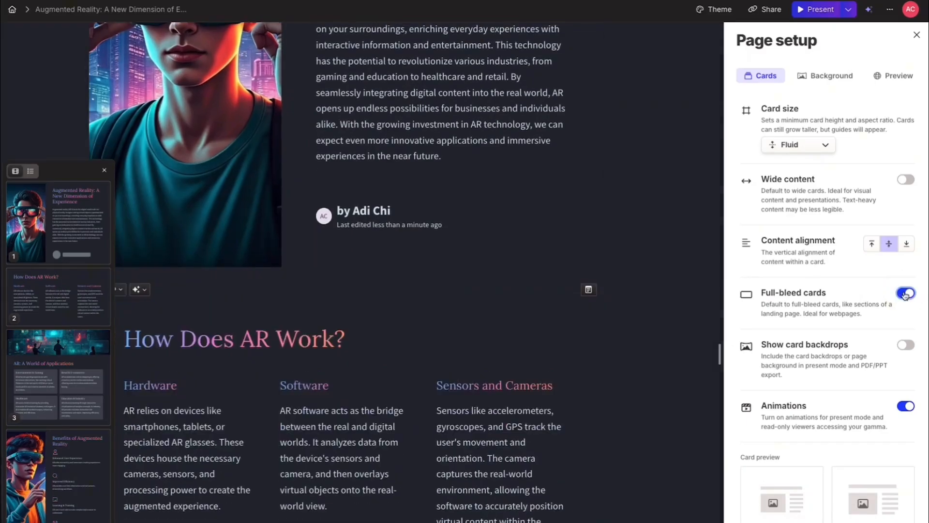
scroll(506, 347, up, 4)
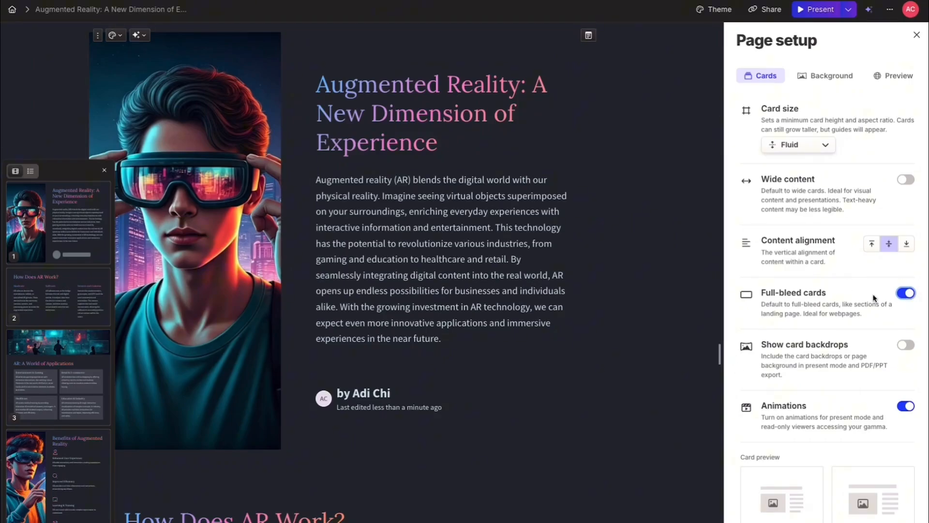
scroll(600, 338, down, 9)
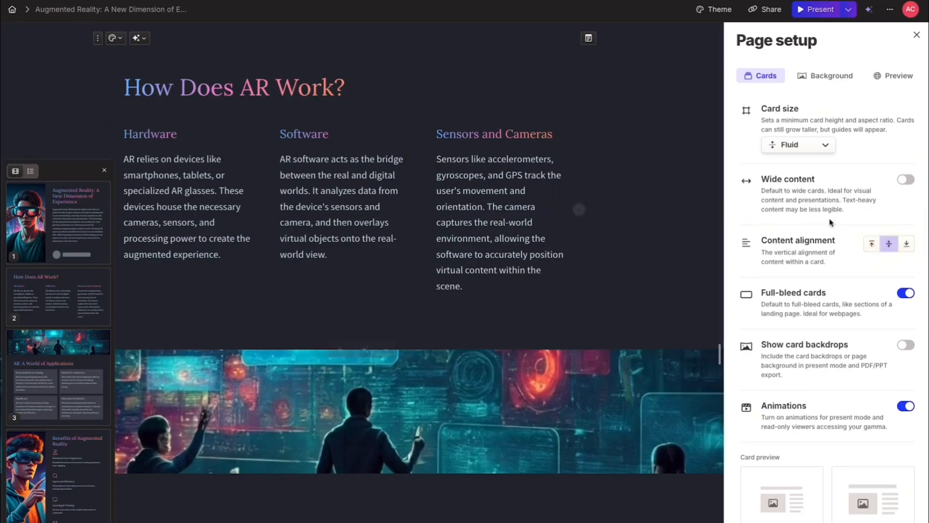
click(905, 294)
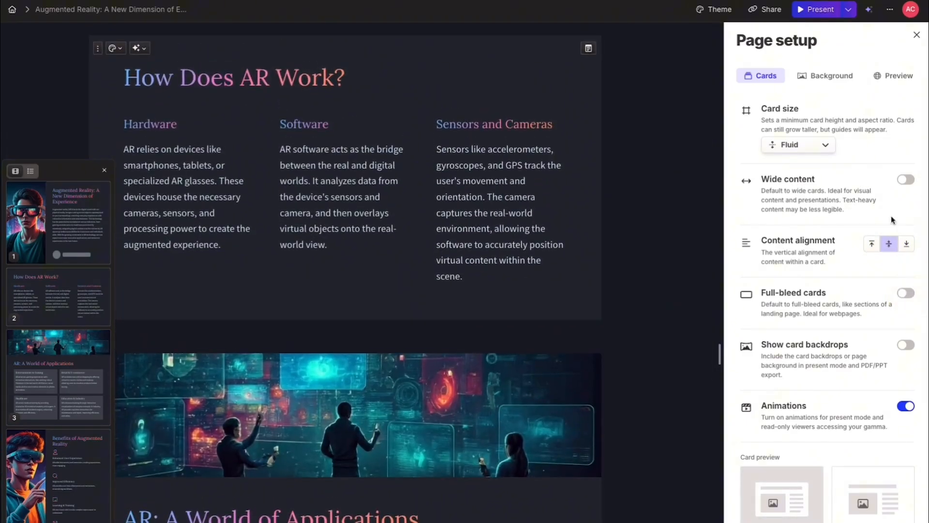
click(906, 180)
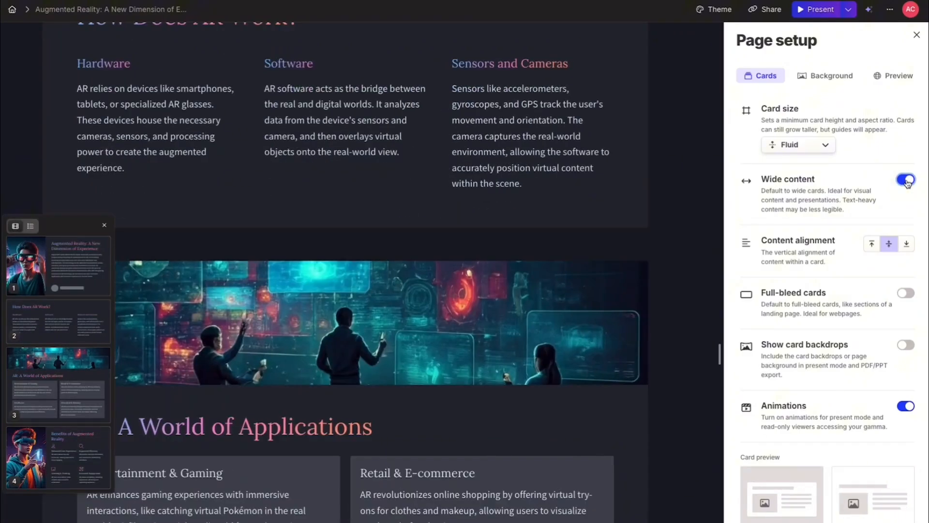
click(906, 179)
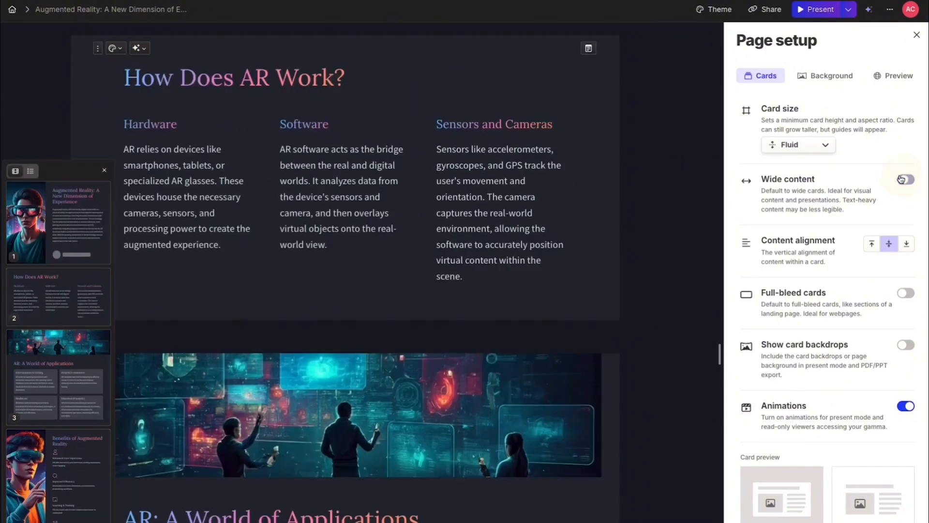
Try the 16:9 card size in landscape and portrait orientation, and restore the Fluid card size.
click(797, 145)
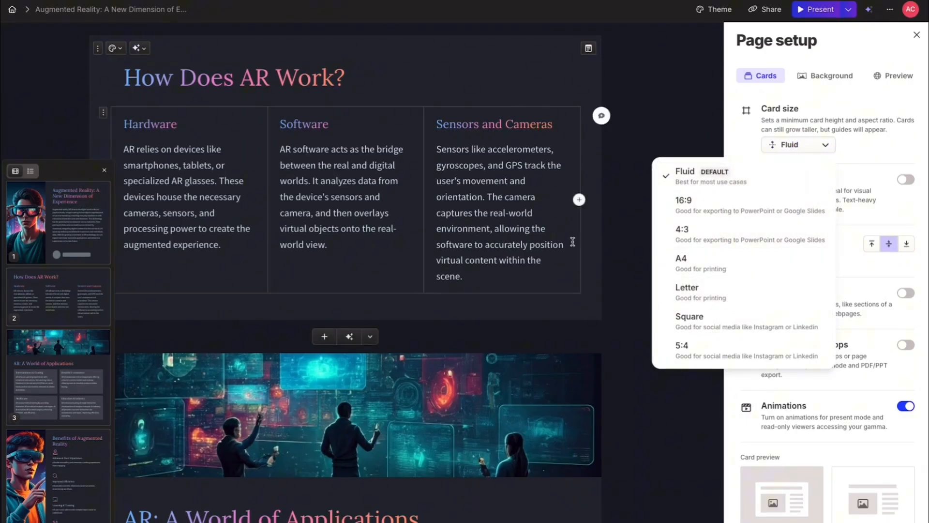
click(718, 209)
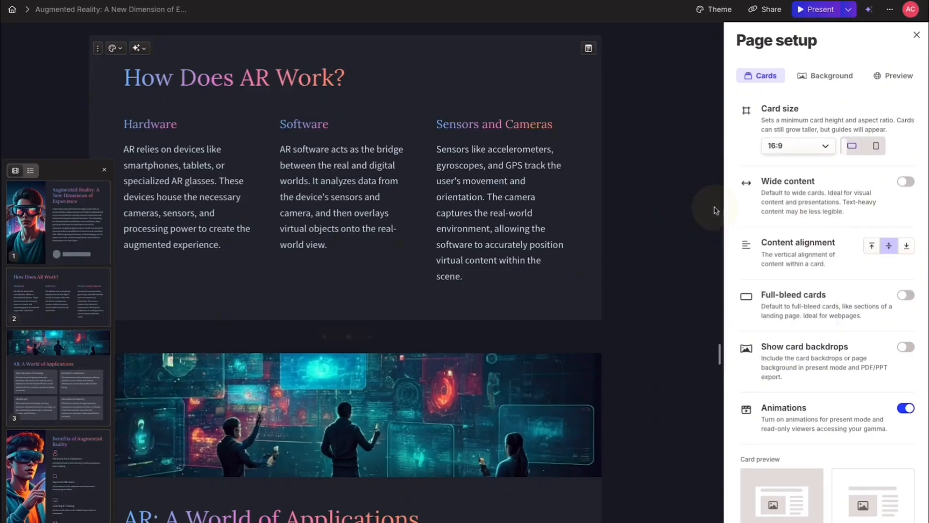
click(875, 147)
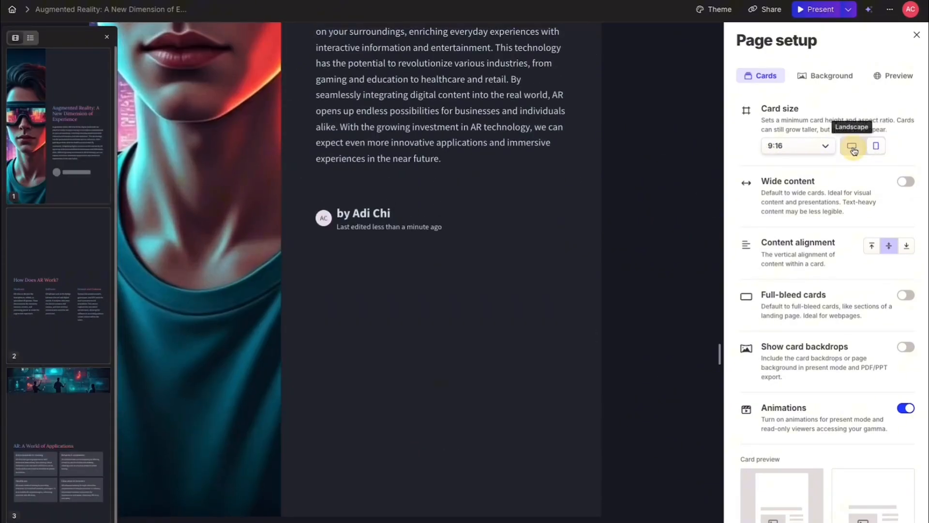
click(853, 149)
click(874, 148)
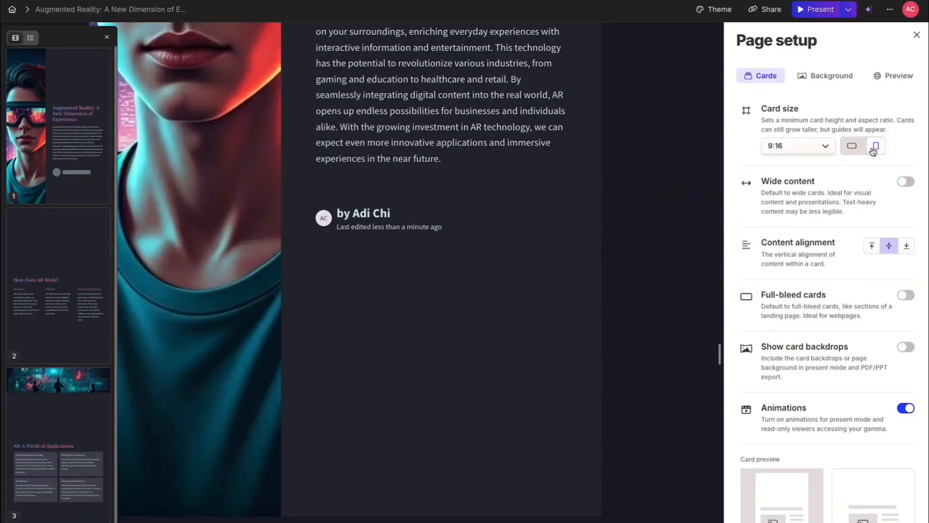
click(851, 146)
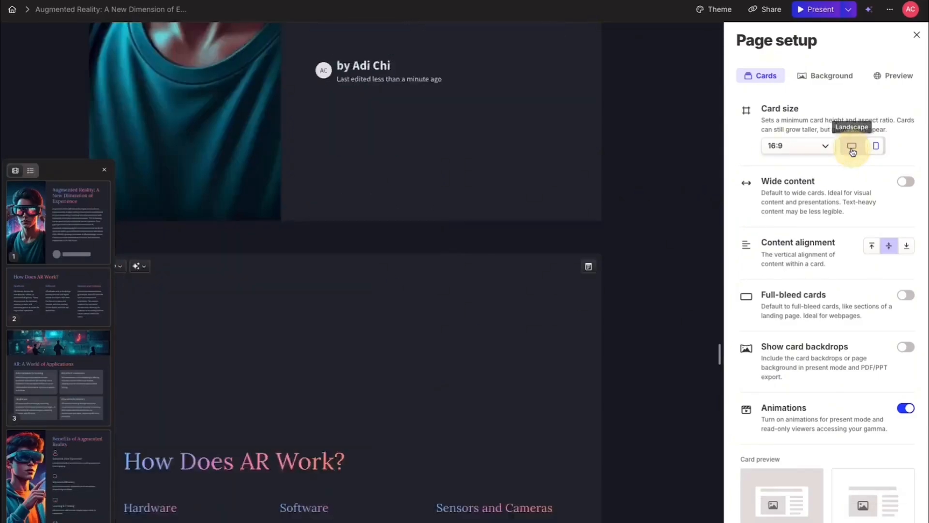
click(874, 148)
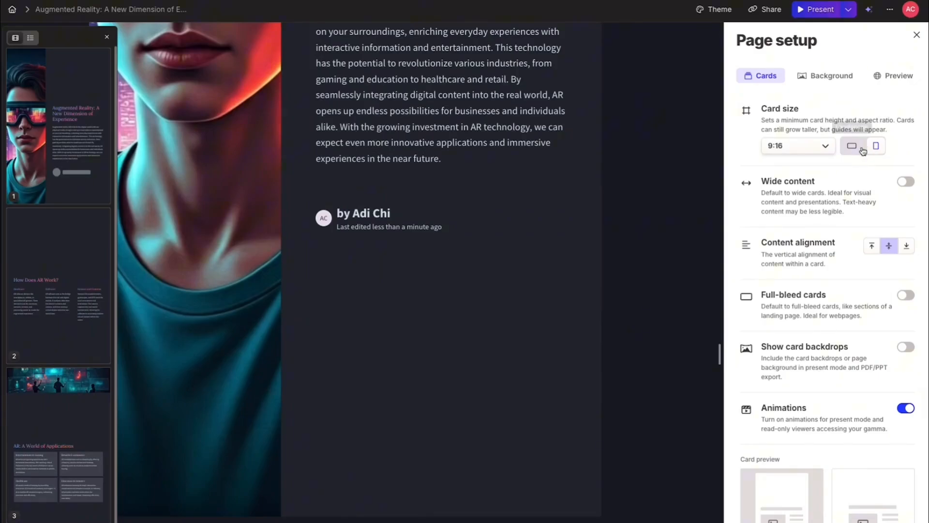
click(851, 146)
click(822, 146)
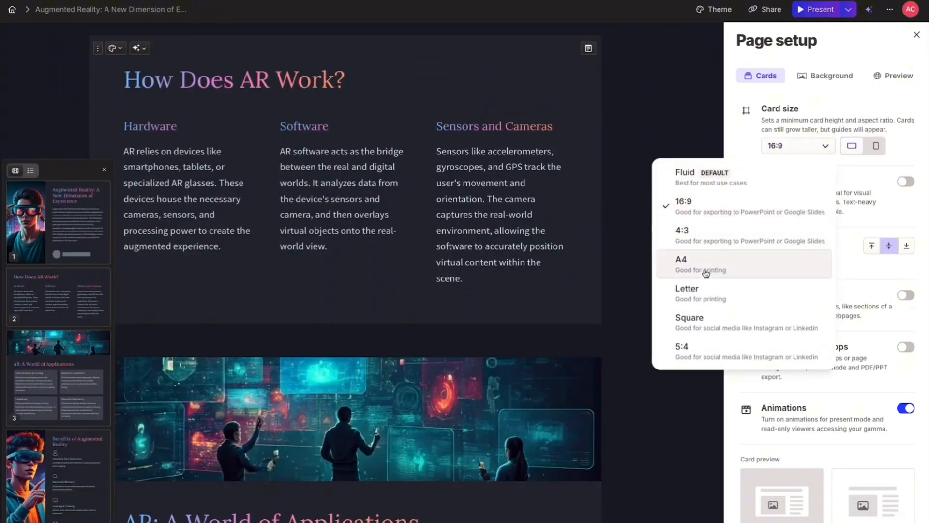
click(749, 183)
scroll(536, 268, up, 3)
scroll(536, 267, up, 6)
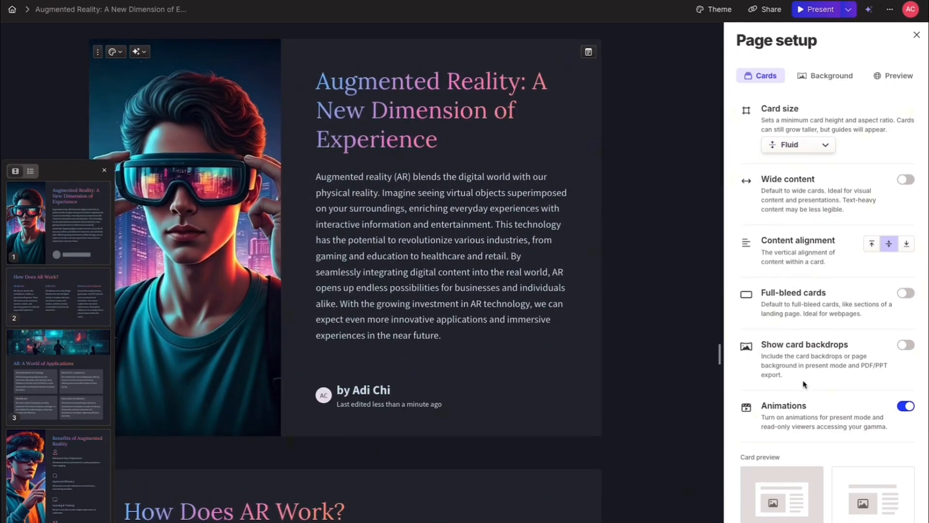
Compare several accent images as the page background, and apply the third dark curved-line pattern.
click(841, 80)
click(826, 163)
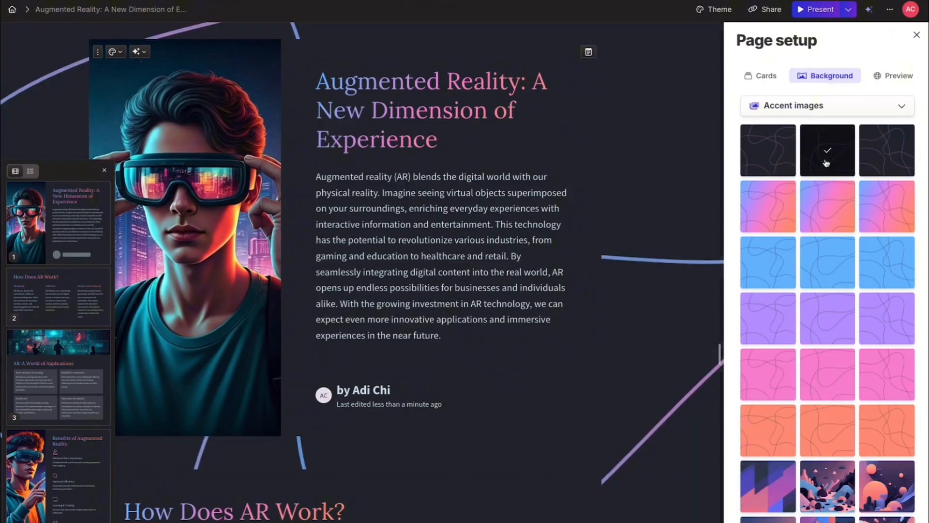
click(879, 164)
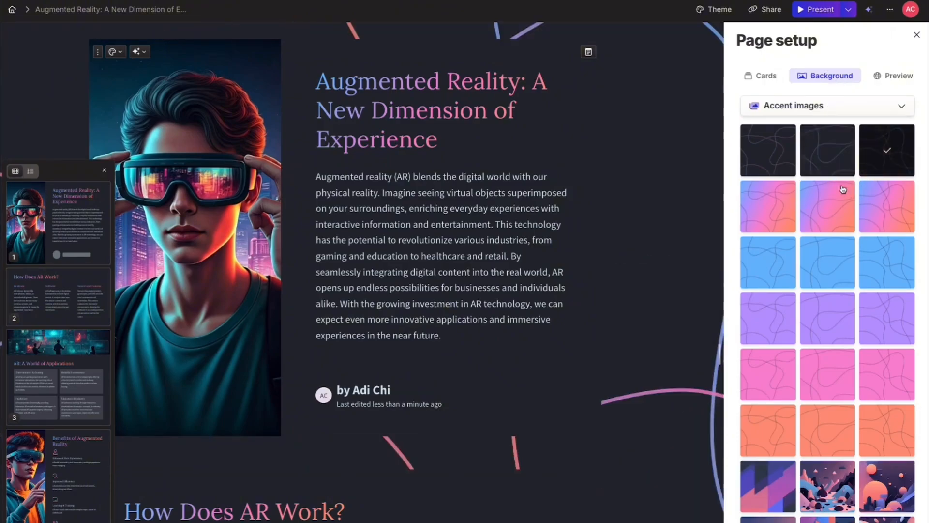
click(791, 154)
click(817, 156)
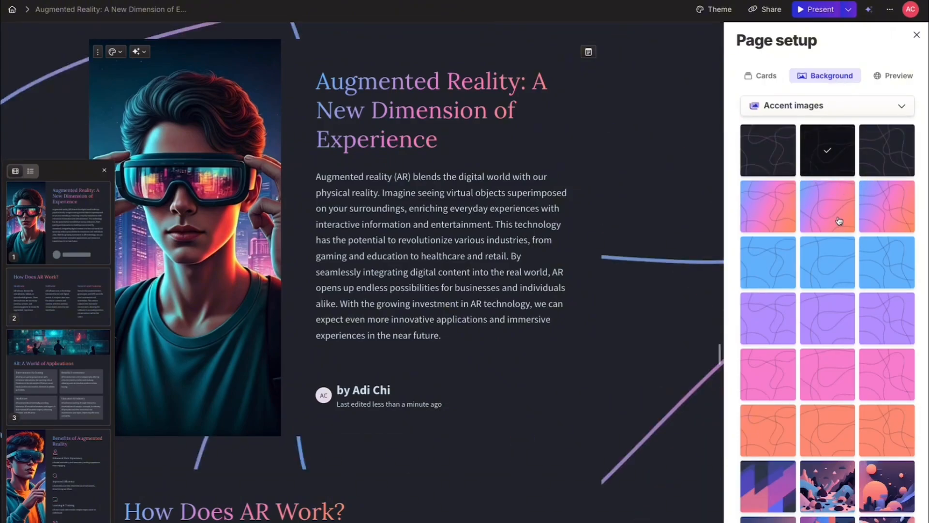
click(890, 494)
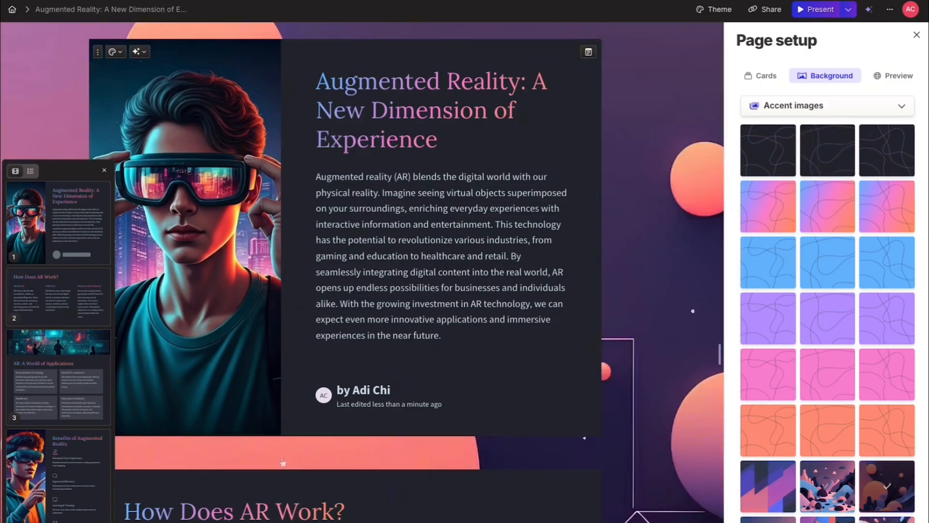
click(768, 481)
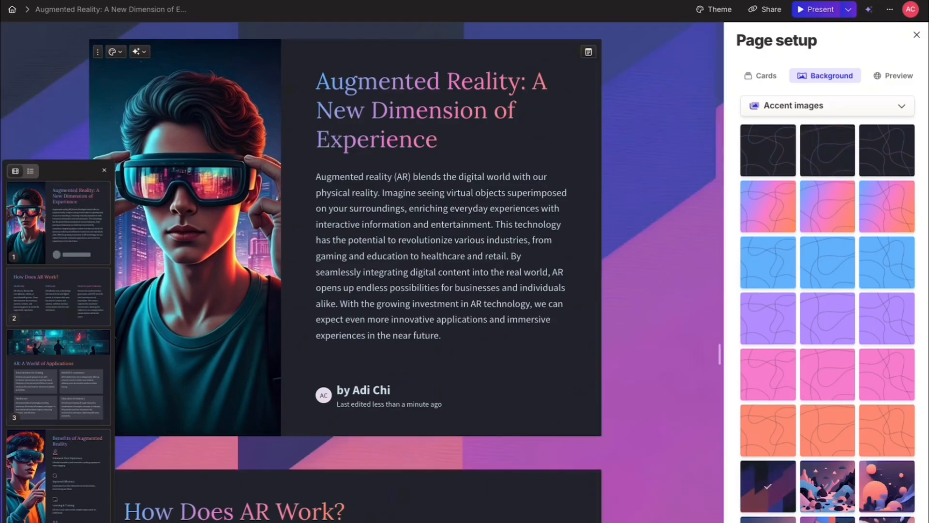
click(894, 159)
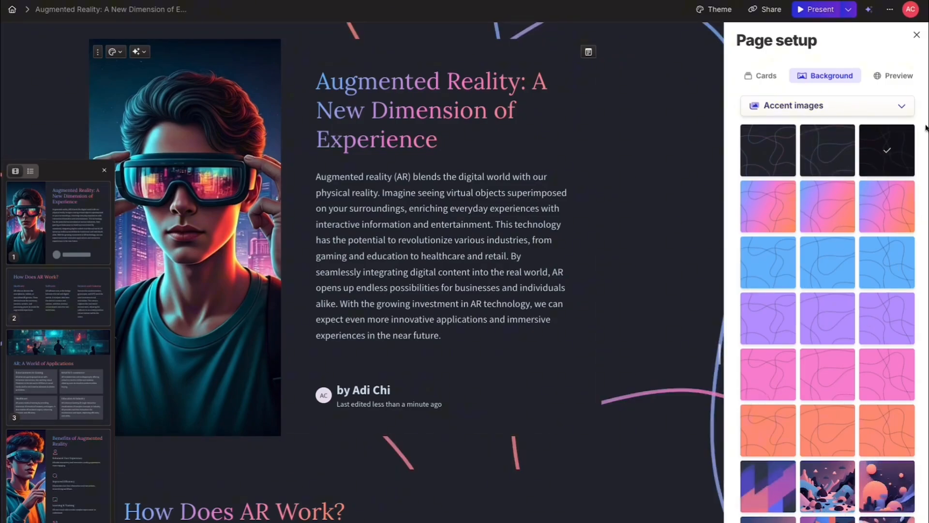
Check the presentation's preview title, description and branding settings in the page setup, and close the page setup.
click(895, 83)
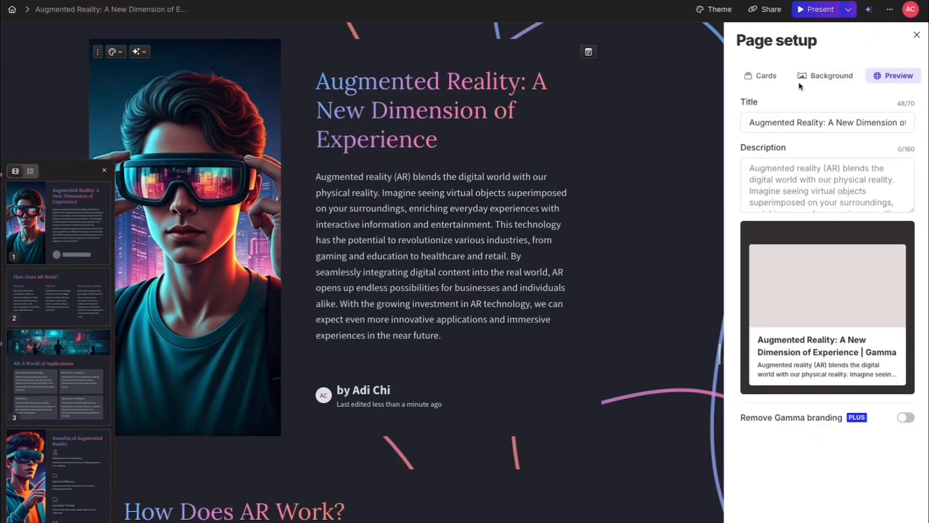
click(772, 77)
click(916, 35)
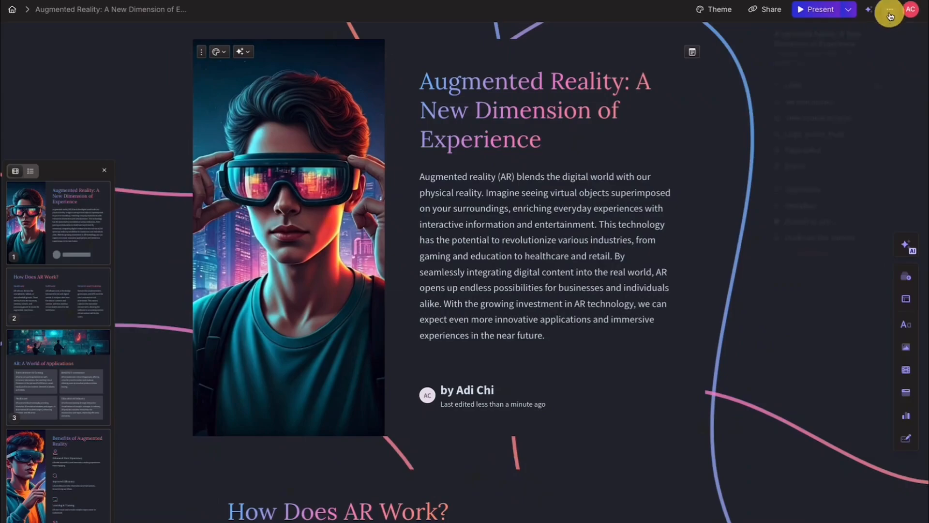
Open the presentation's analytics and examine the unique viewers chart under page views.
click(889, 9)
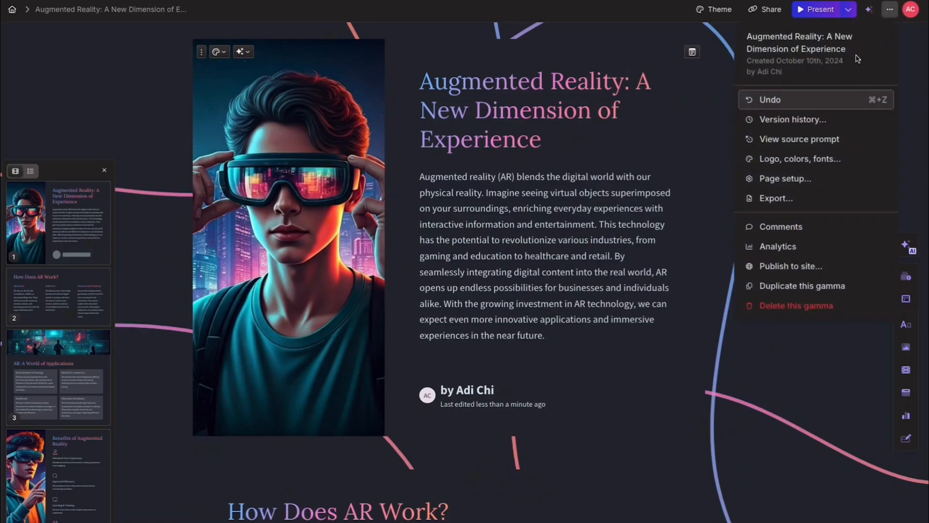
click(799, 248)
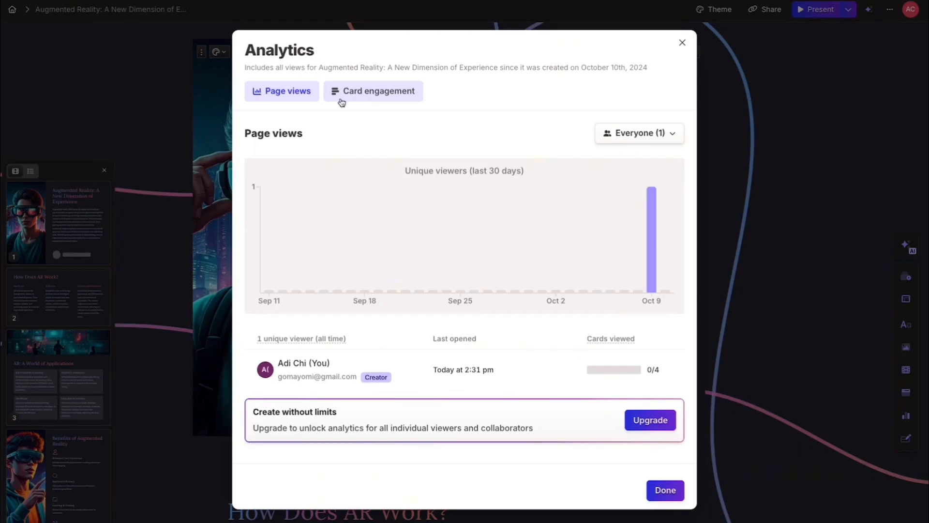
mouse_move(312, 216)
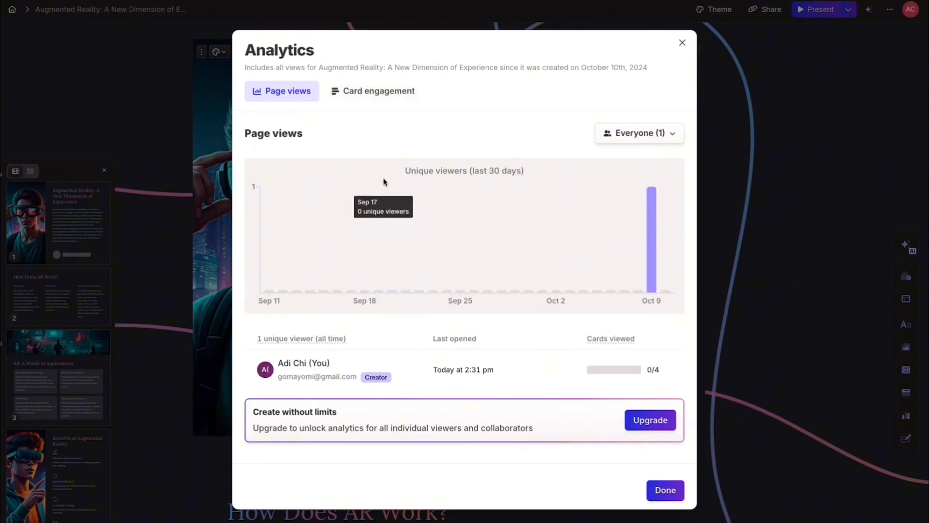
Compare the card engagement analytics by time spent and by percentage viewed, and close the analytics.
click(357, 94)
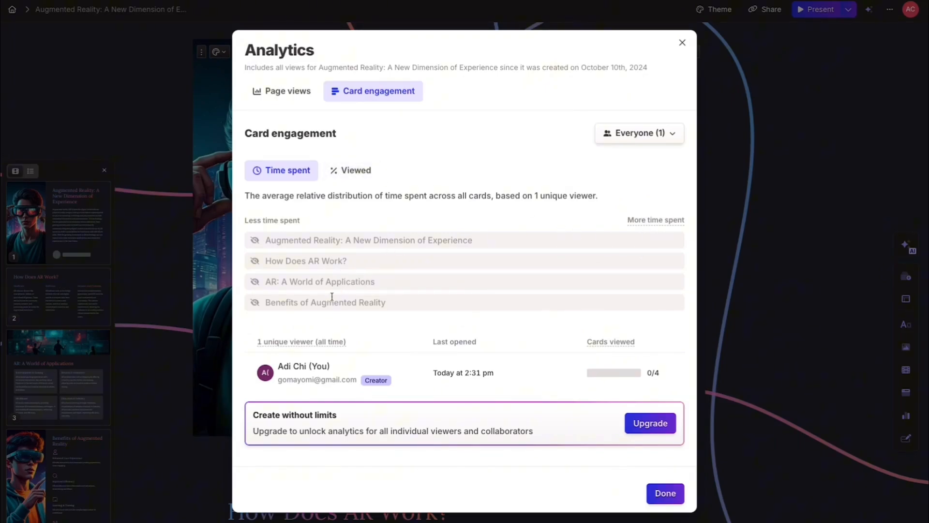
click(355, 171)
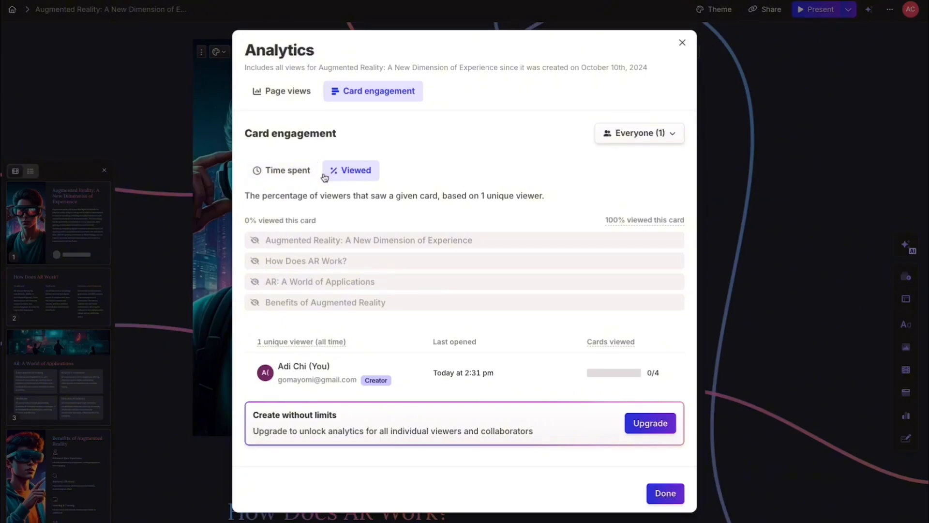
click(279, 172)
click(349, 173)
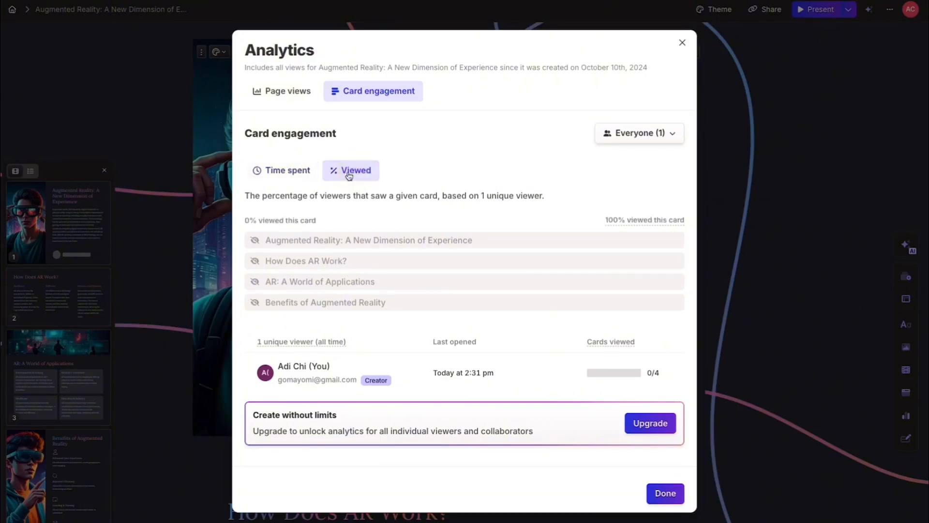
click(298, 172)
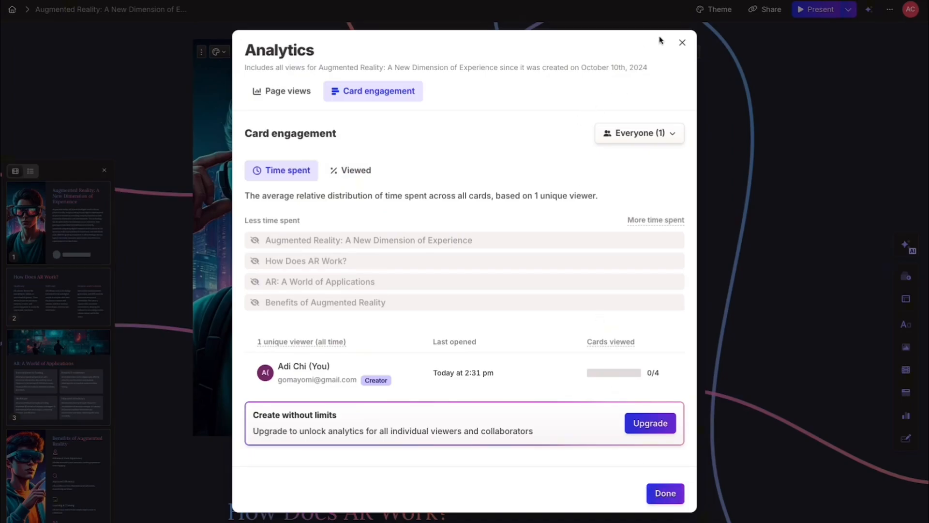
click(665, 493)
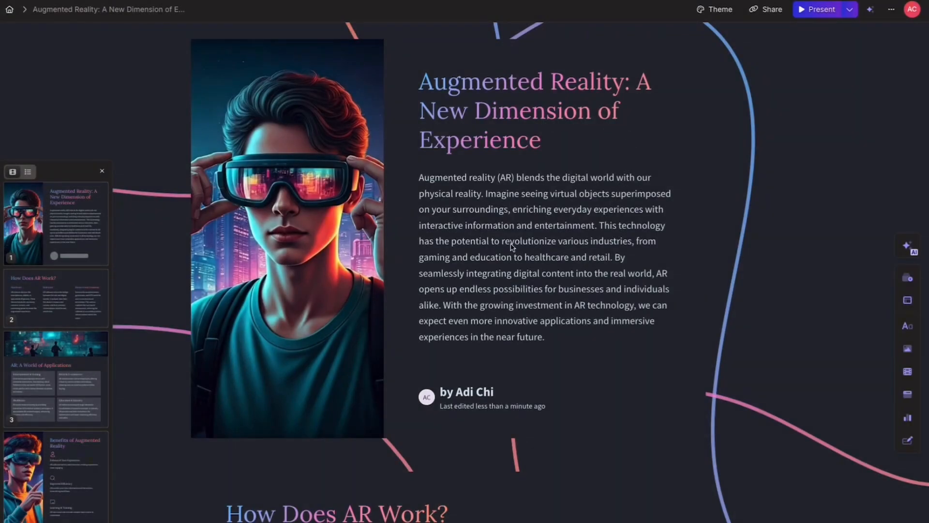
Present the augmented reality deck in the current tab, view its first card and exit the presentation.
click(847, 30)
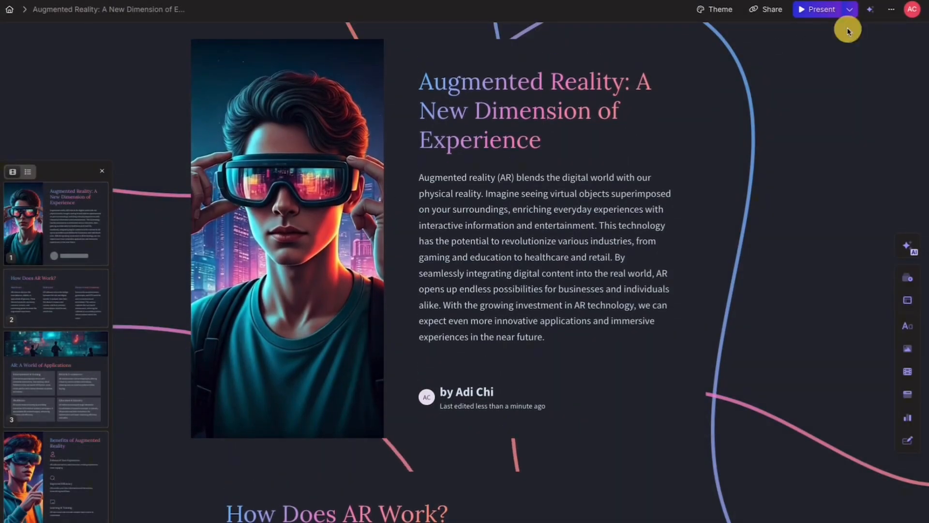
click(849, 10)
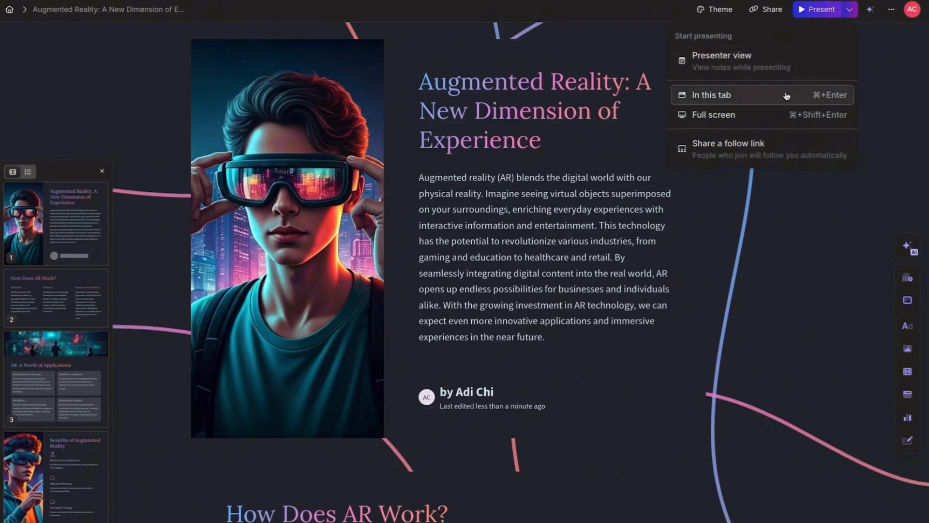
click(722, 95)
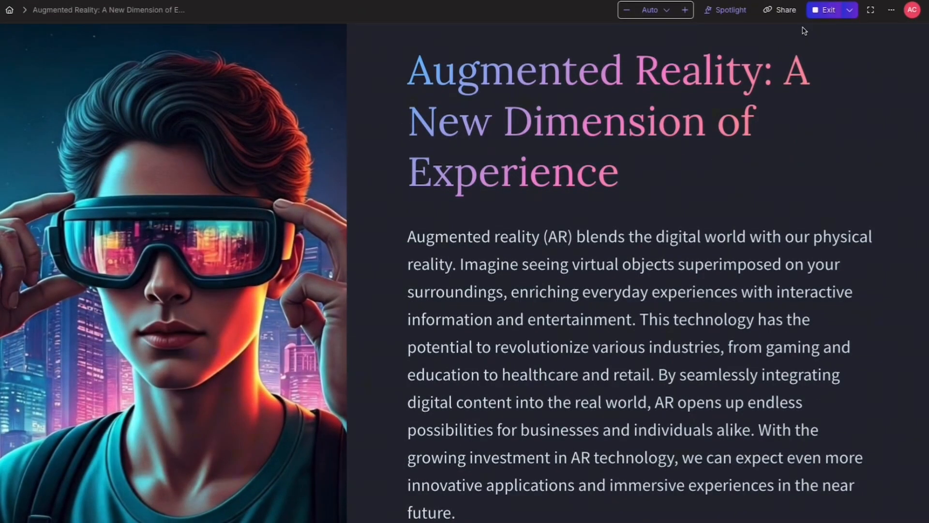
click(829, 13)
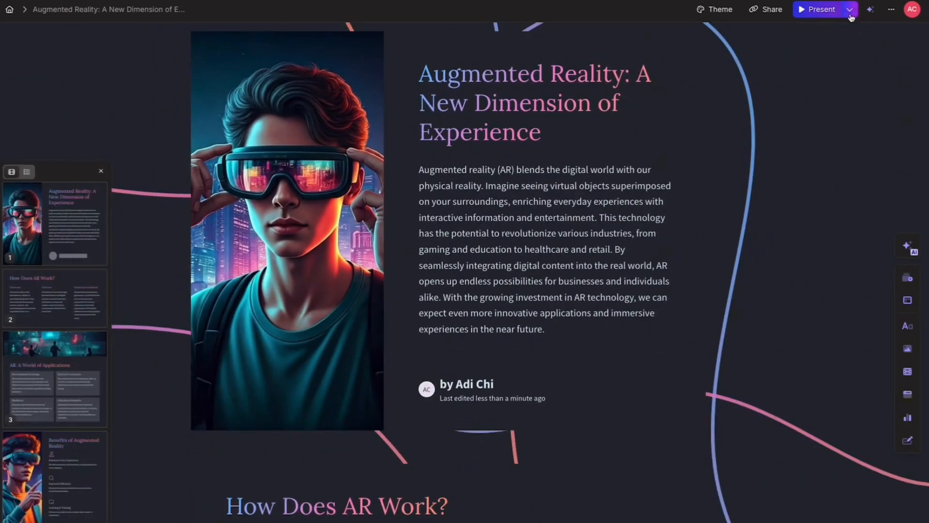
Start presenting with the presenter view, and move its window down so its timer and notes area are fully visible.
click(851, 15)
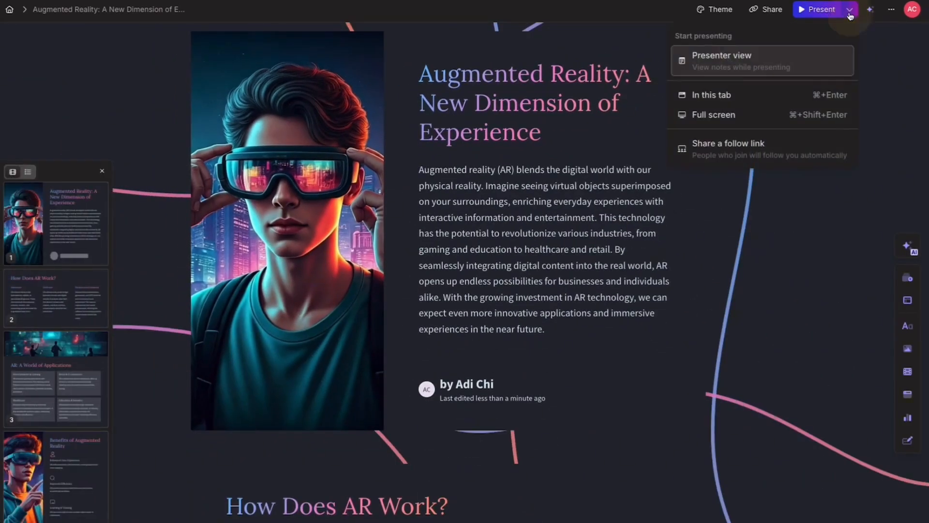
click(724, 64)
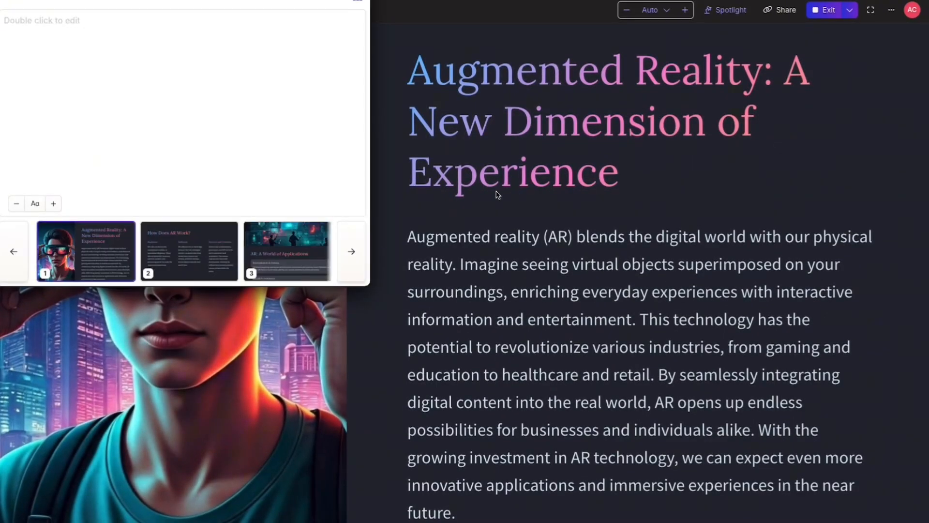
drag(308, 1, 309, 126)
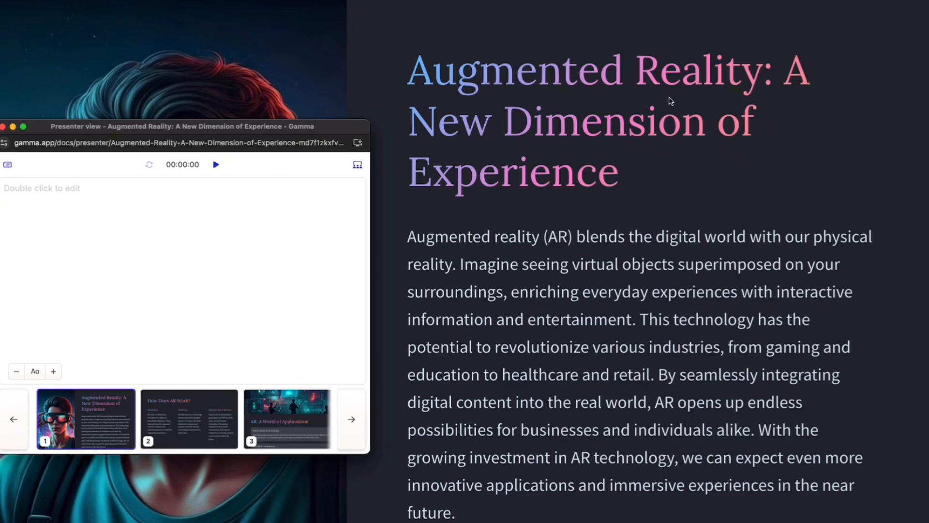